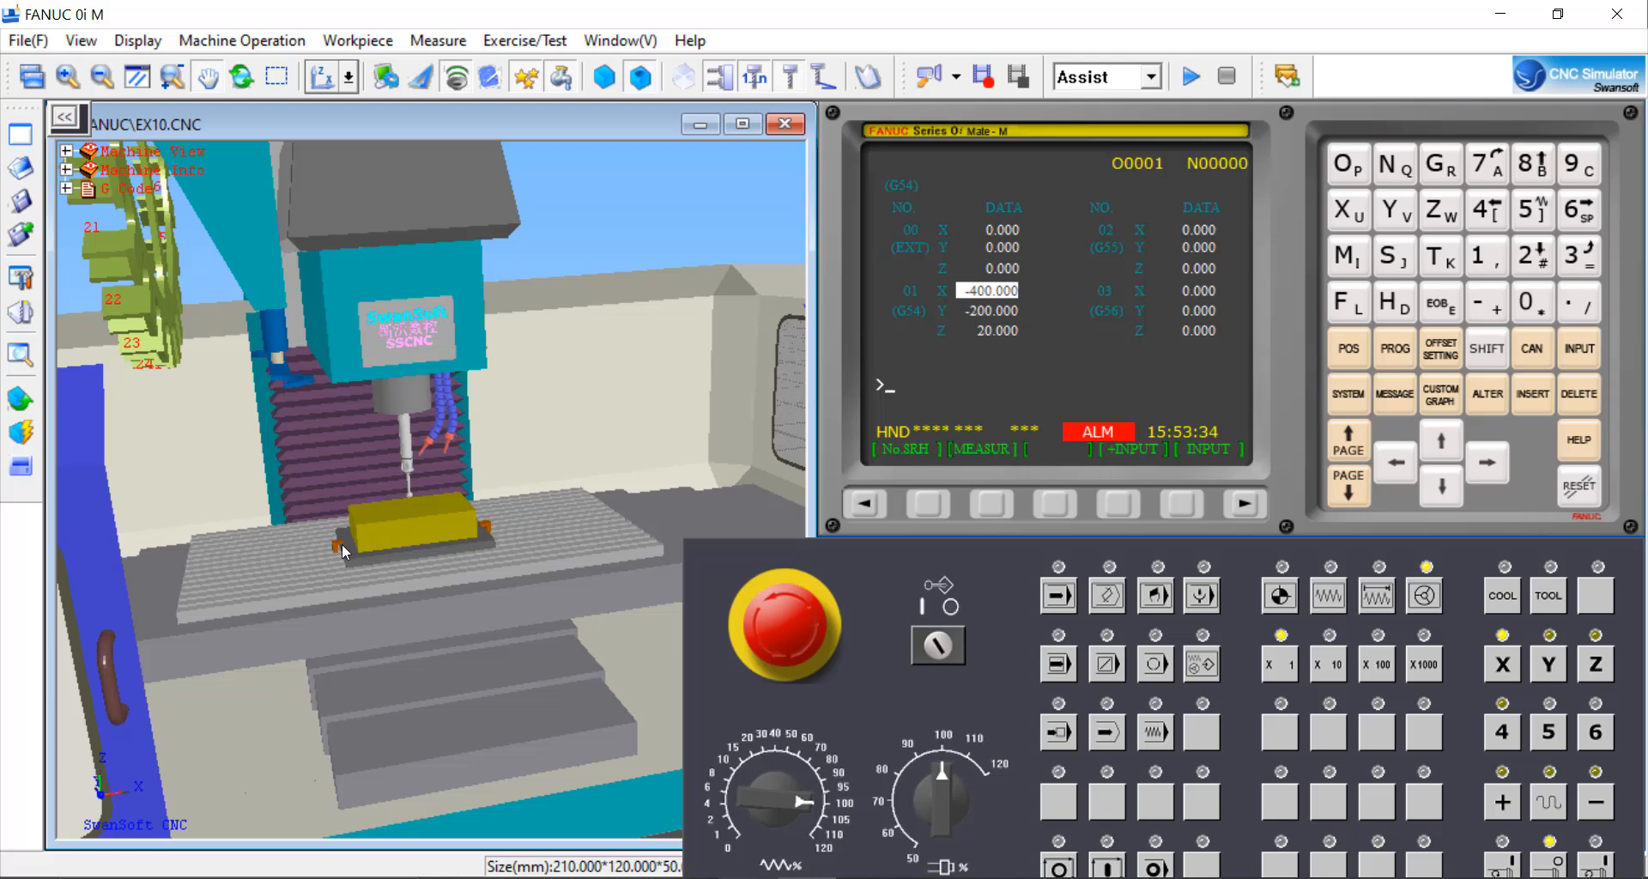
# Unload the edge-finder from the machine spindle
pyautogui.scroll(-1, 333, 507)
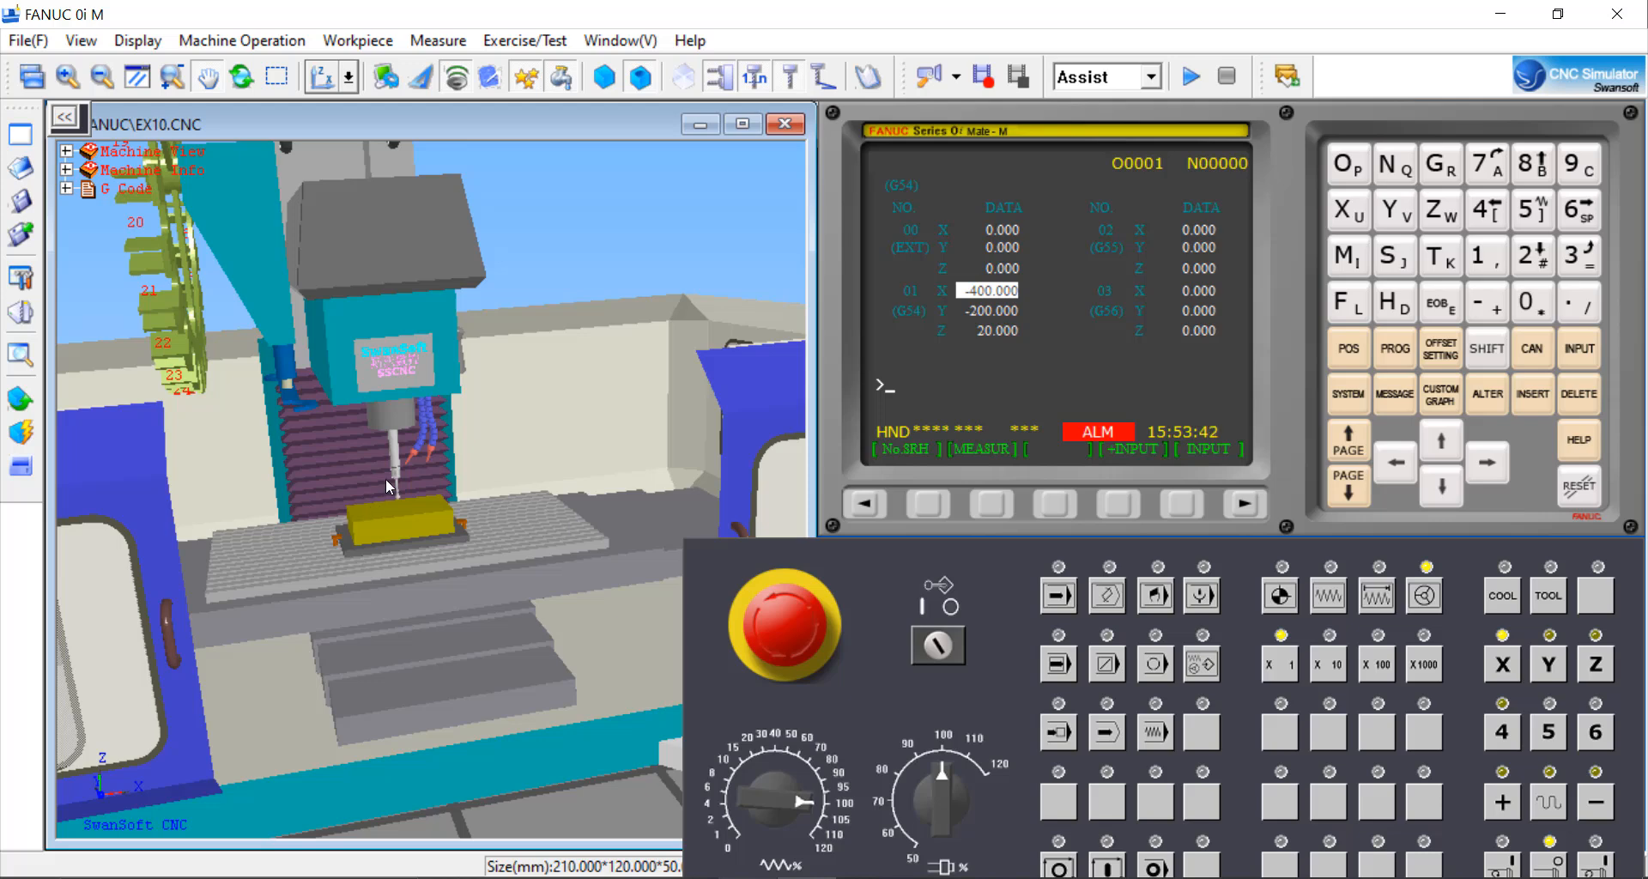
pyautogui.scroll(3, 391, 459)
pyautogui.scroll(4, 395, 446)
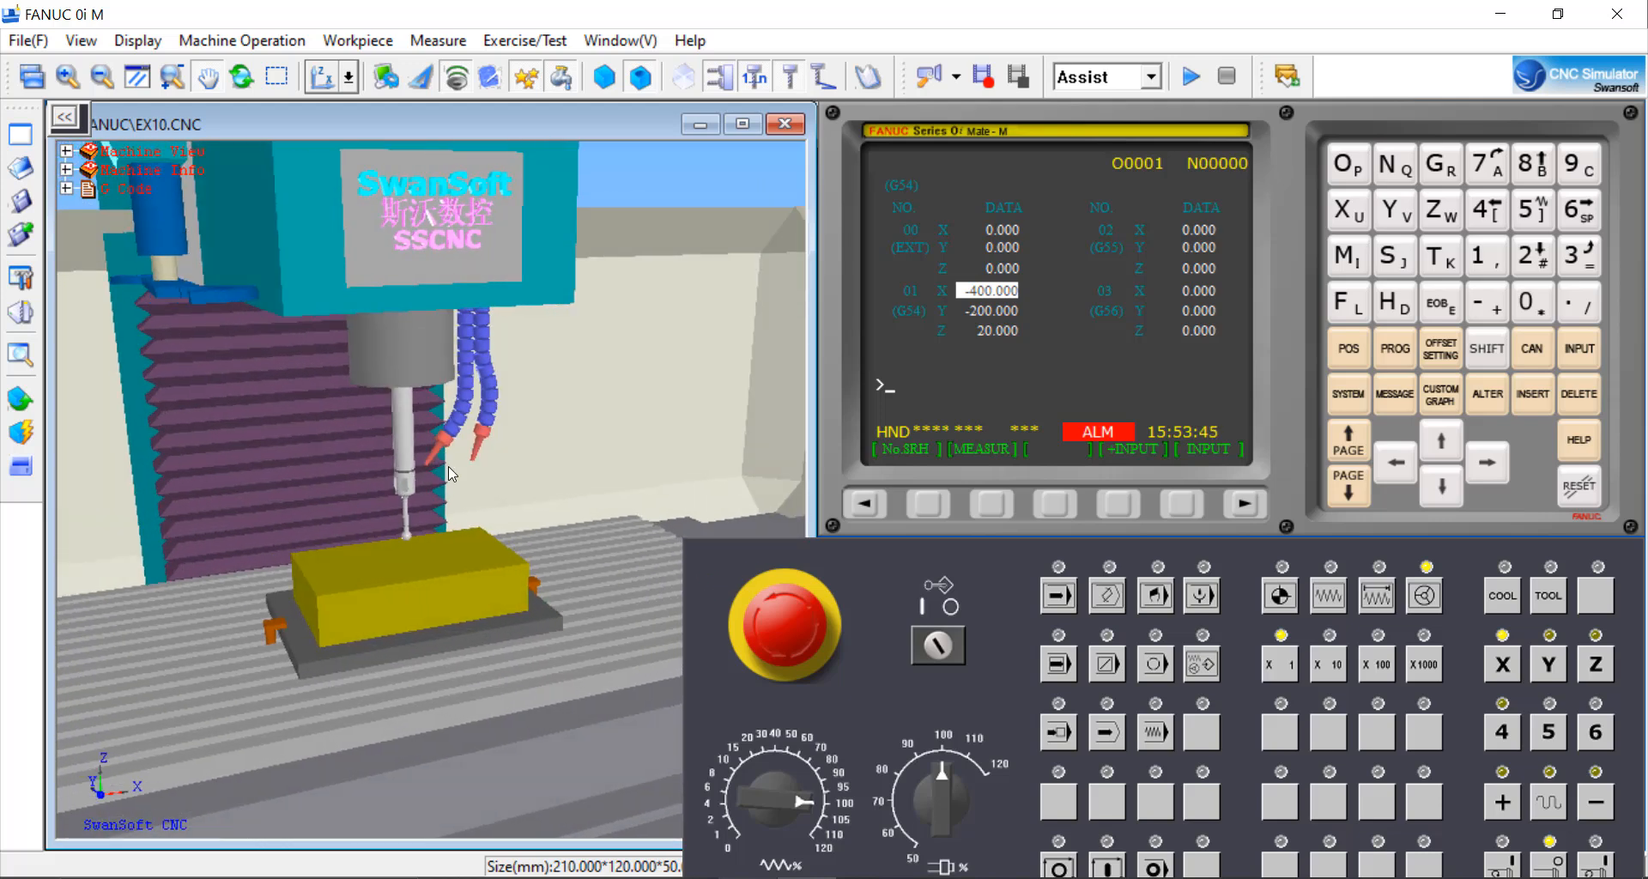
pyautogui.scroll(3, 405, 467)
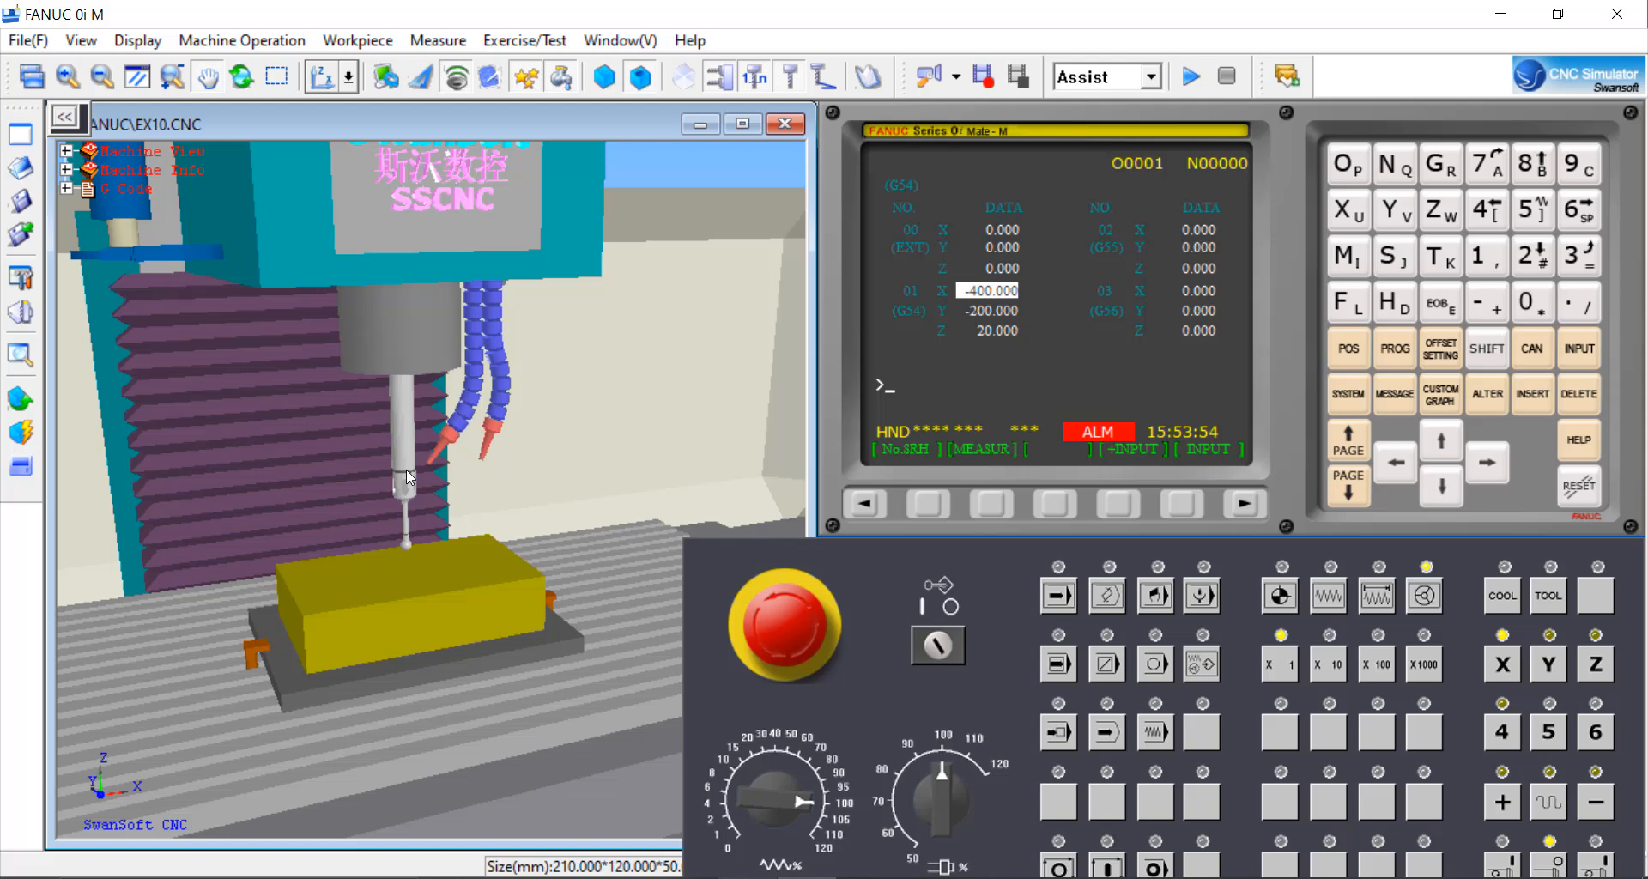
pyautogui.click(270, 43)
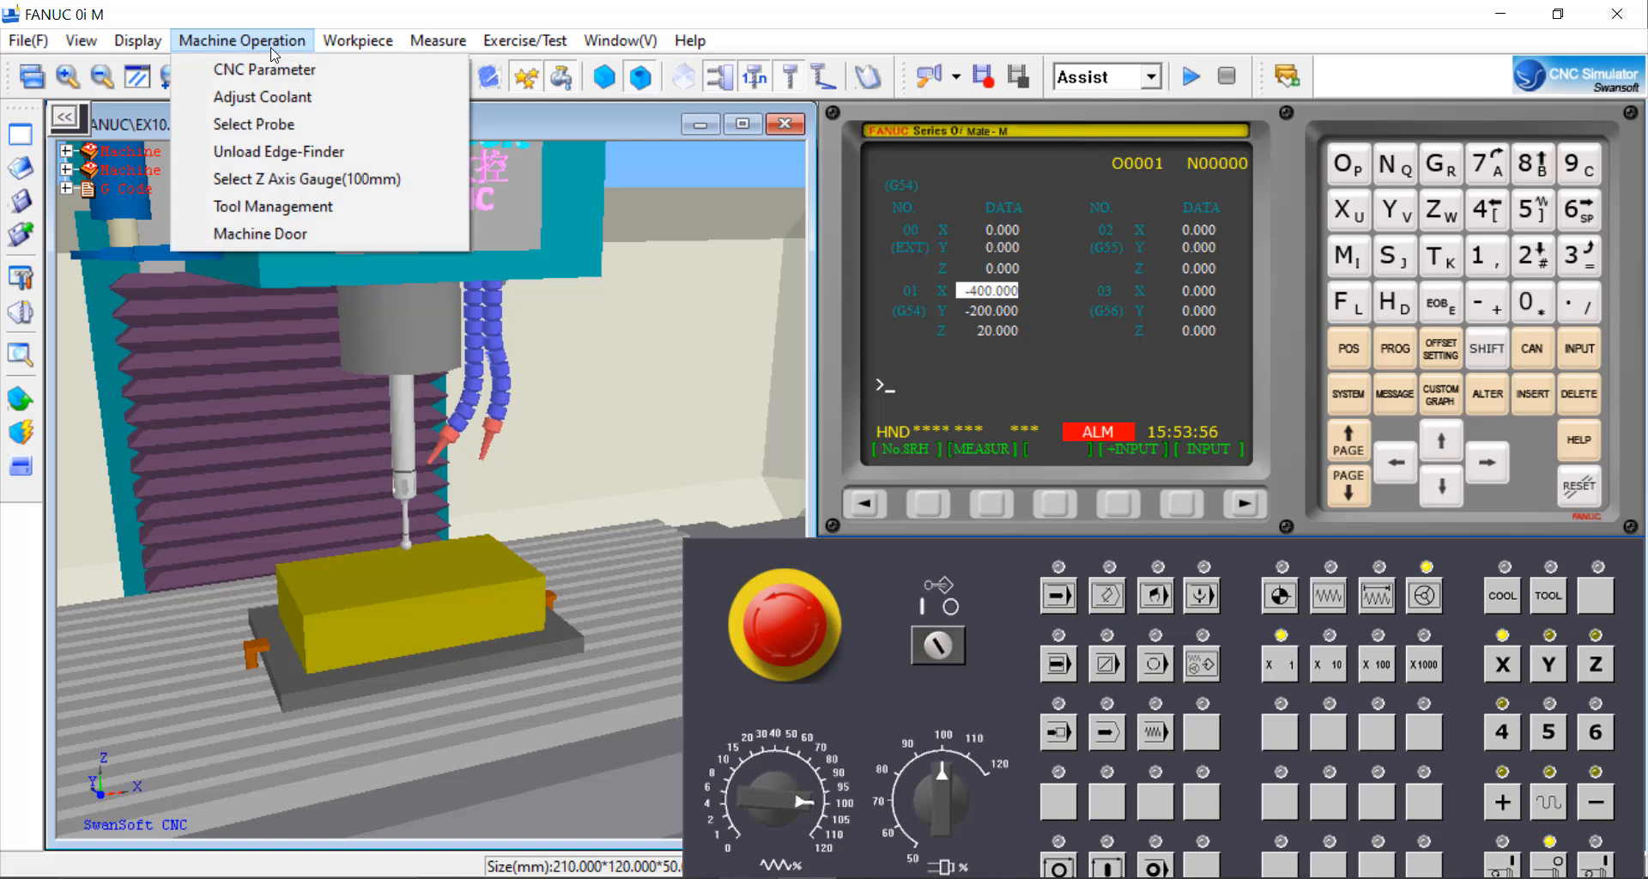
pyautogui.click(292, 155)
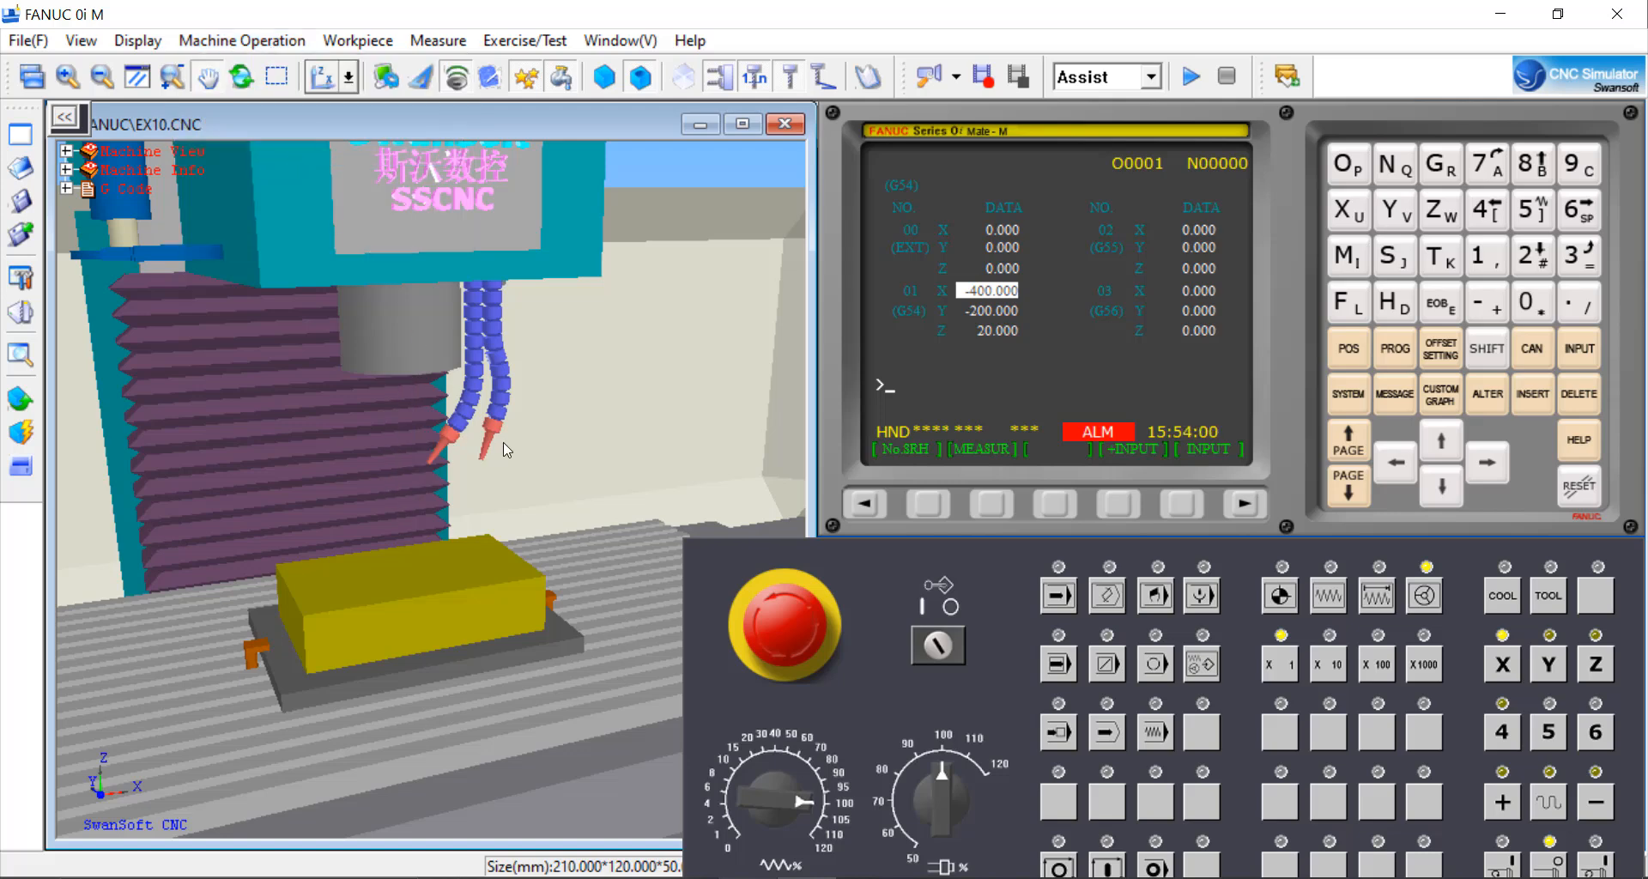
pyautogui.moveTo(379, 381); pyautogui.dragTo(379, 288, button='middle')
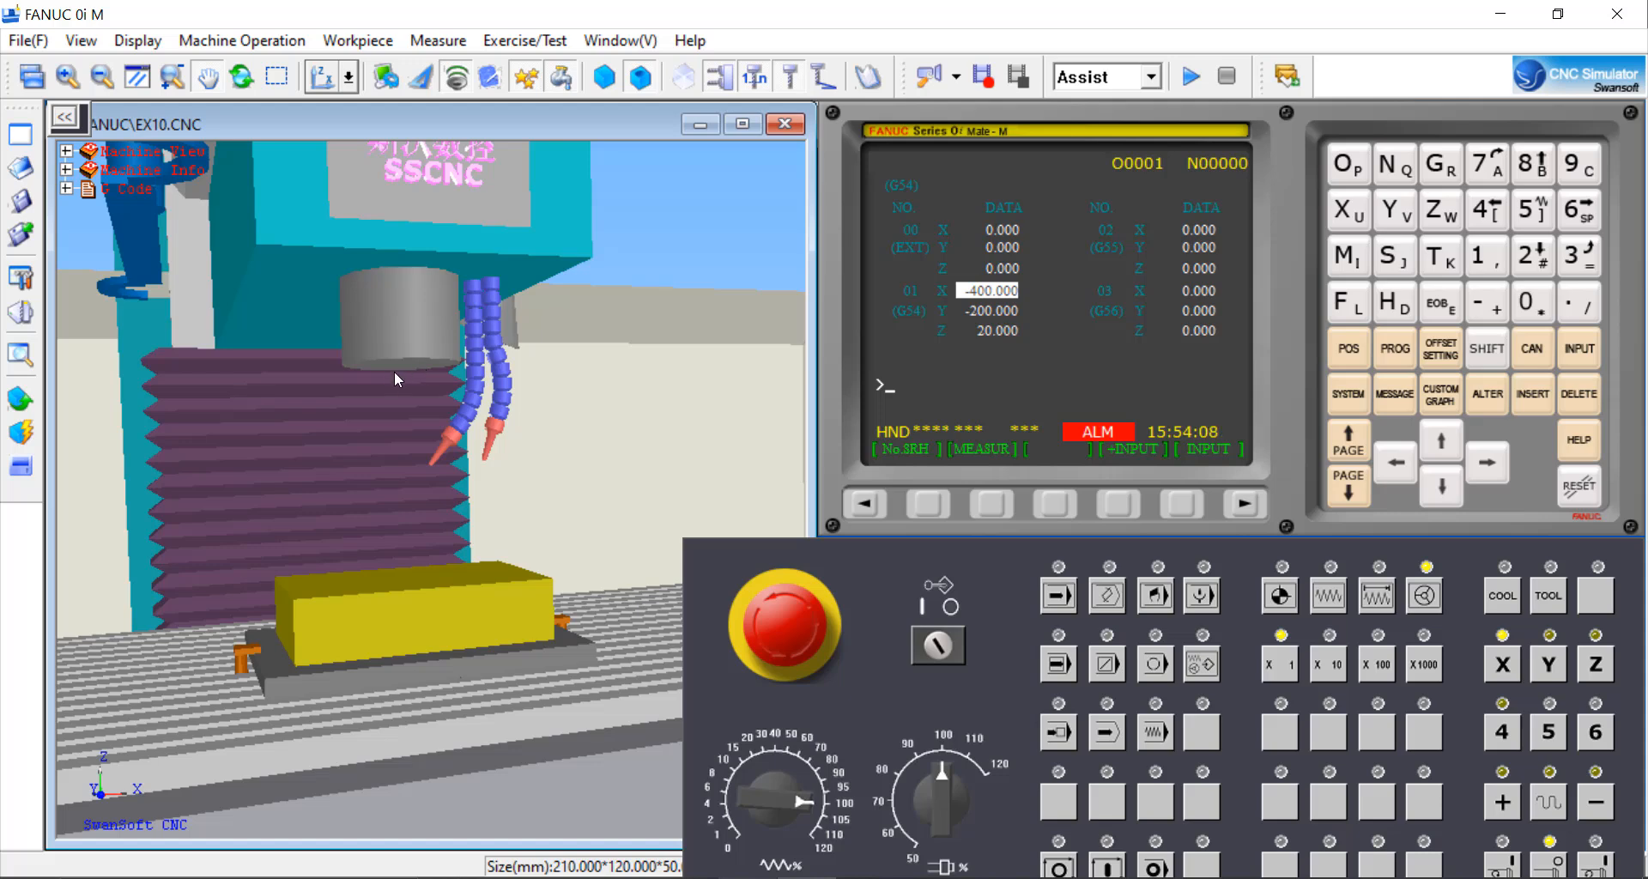
pyautogui.scroll(3, 408, 363)
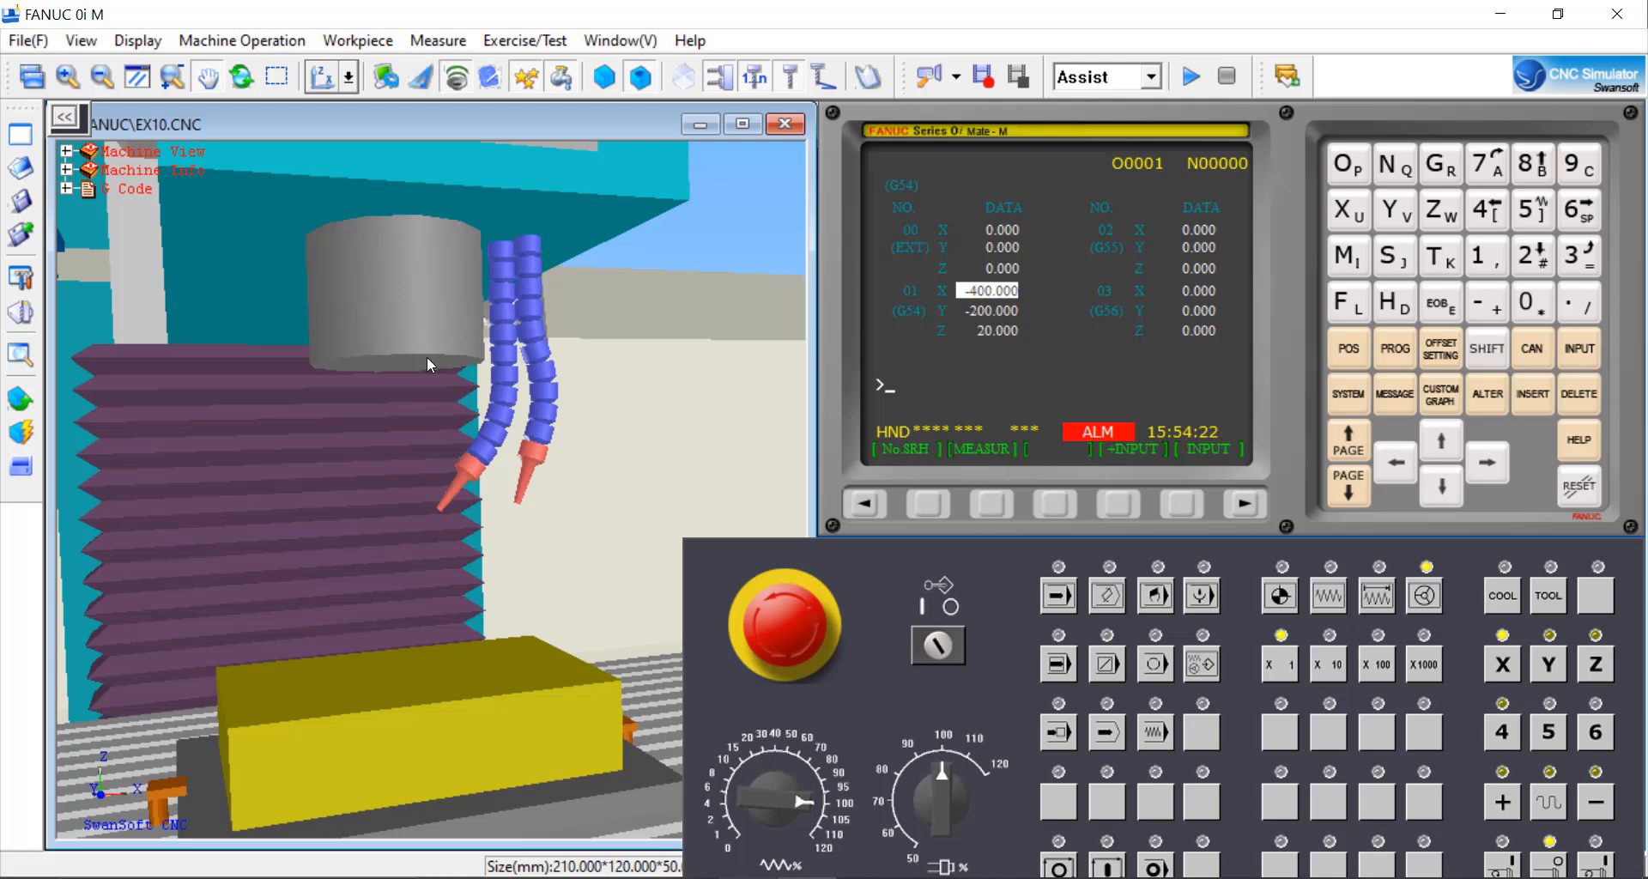
pyautogui.moveTo(409, 353); pyautogui.dragTo(385, 414)
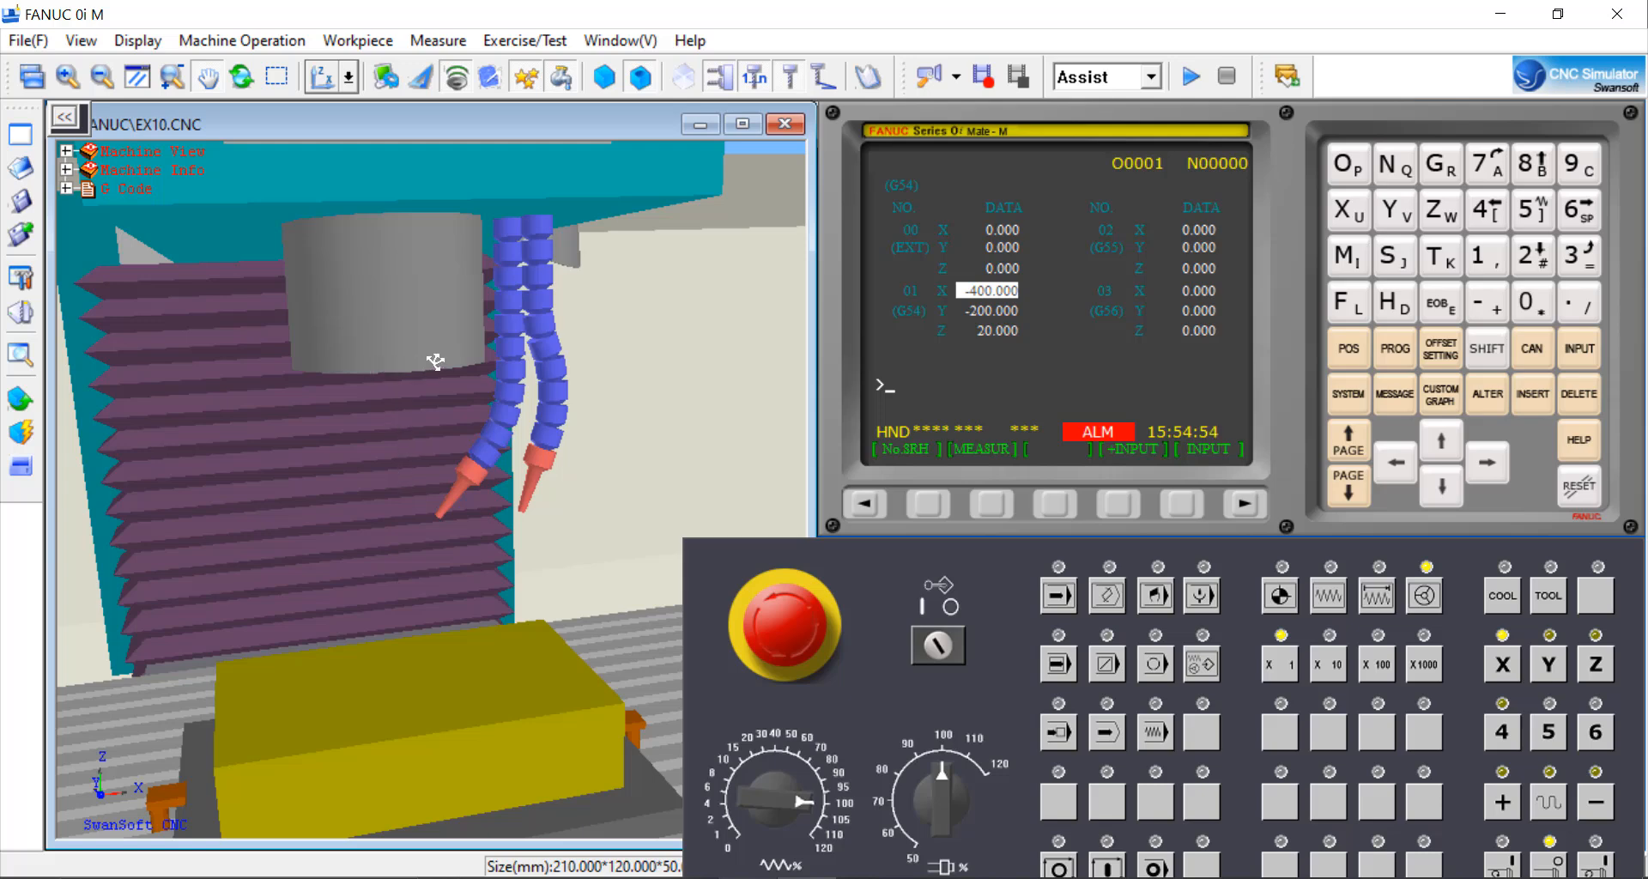
pyautogui.moveTo(434, 361); pyautogui.dragTo(466, 400, button='middle')
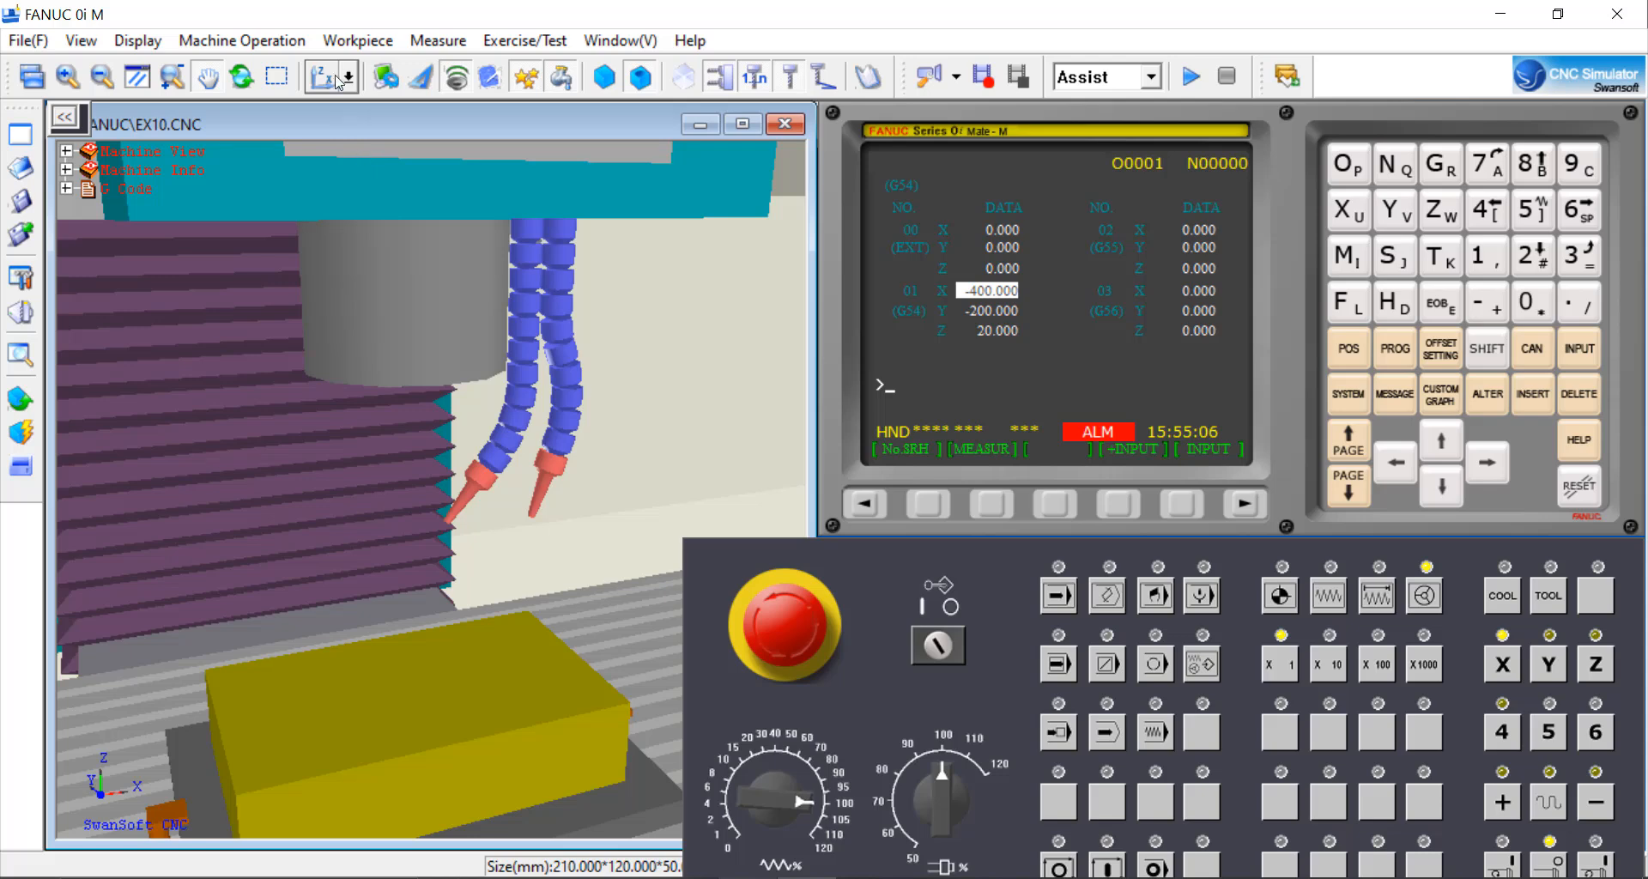
# Open tool management and review the listed cutters from 001 to 012, checking each tool's type, dimensions and graphic
pyautogui.click(242, 41)
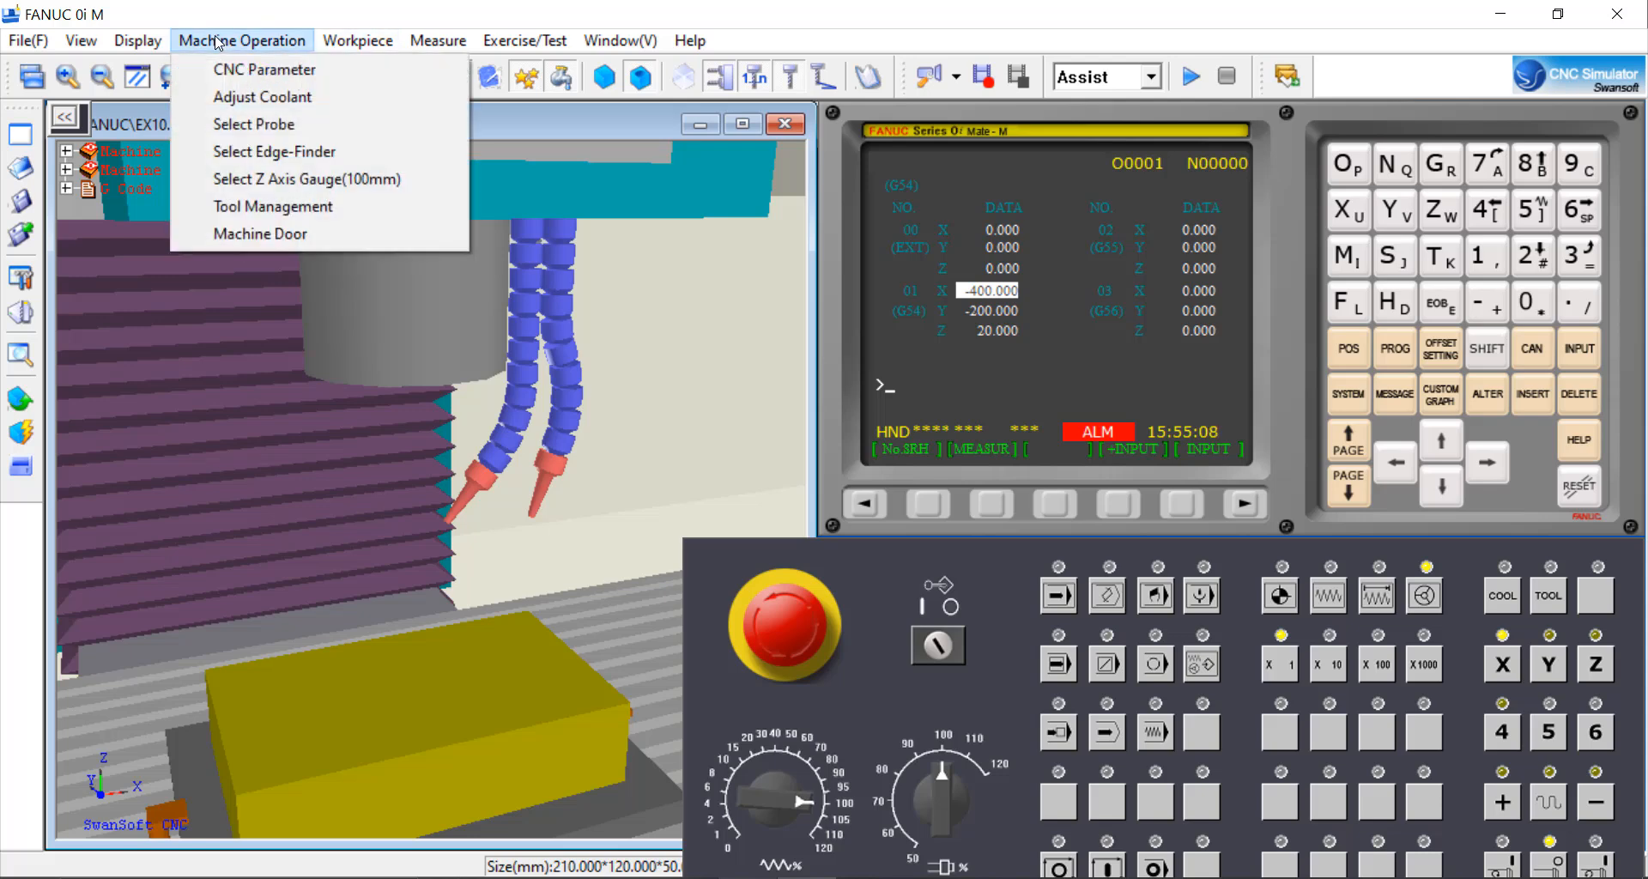
pyautogui.click(327, 208)
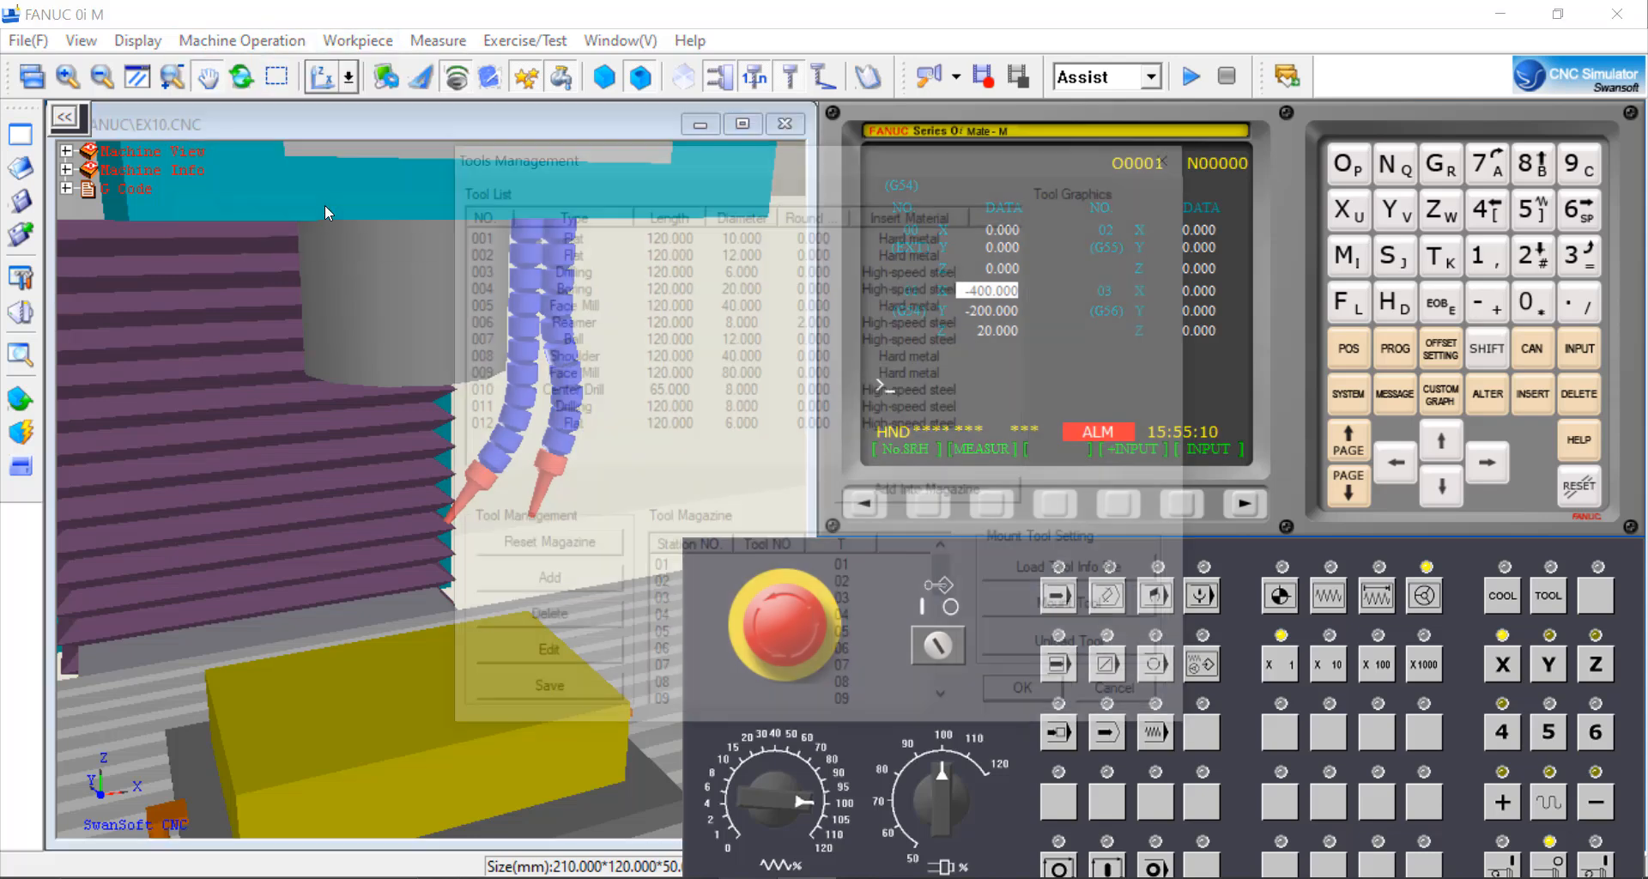
pyautogui.moveTo(567, 161); pyautogui.dragTo(673, 142)
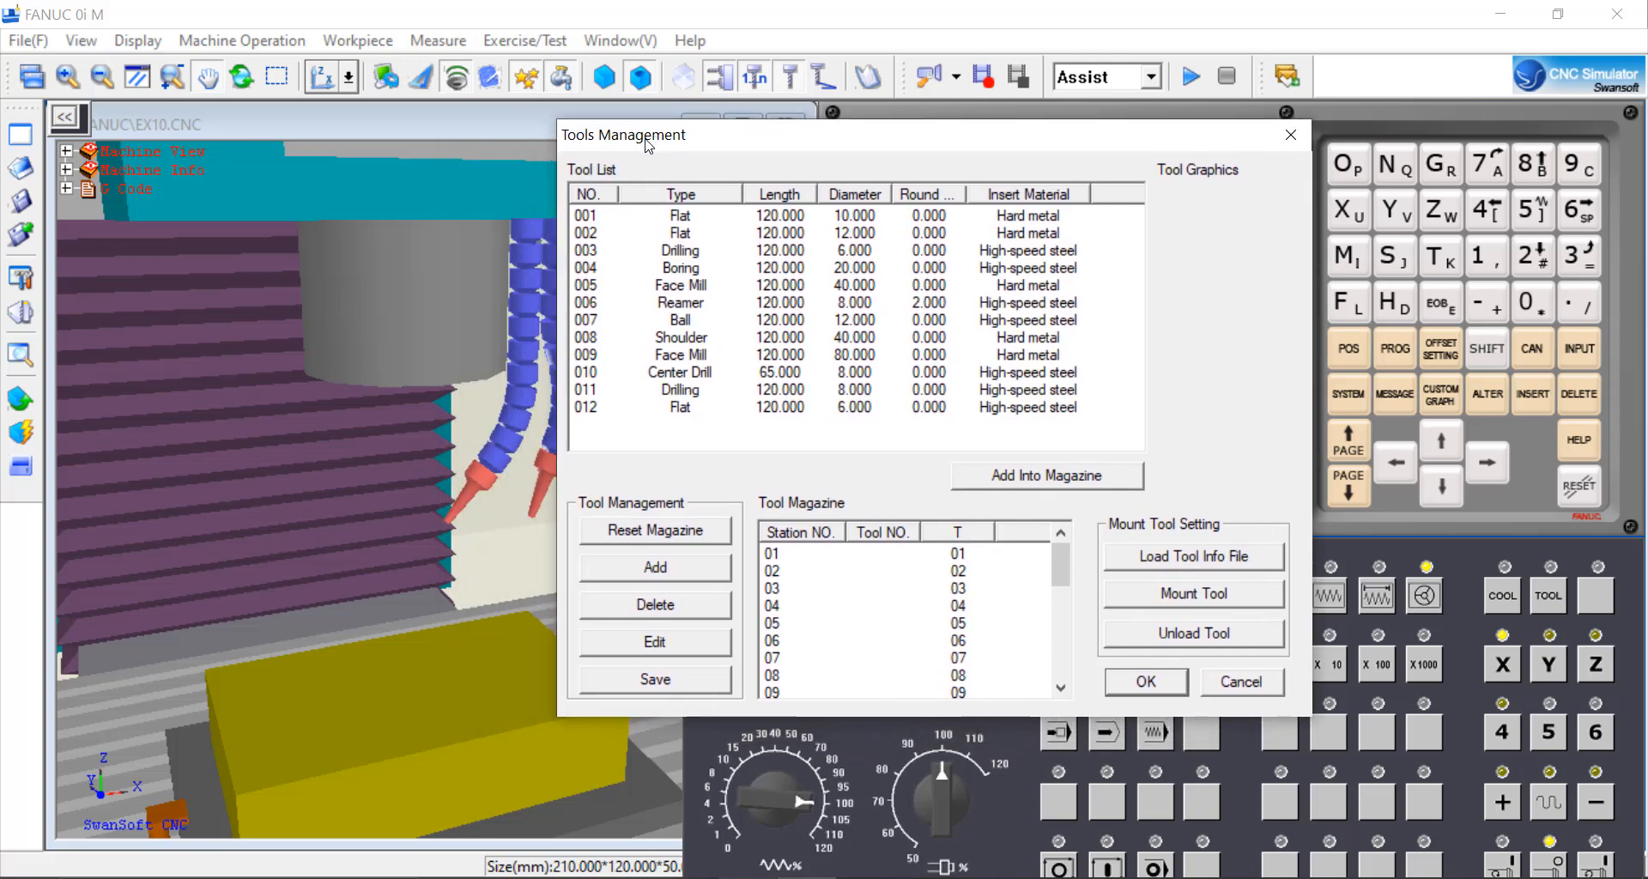
pyautogui.click(679, 221)
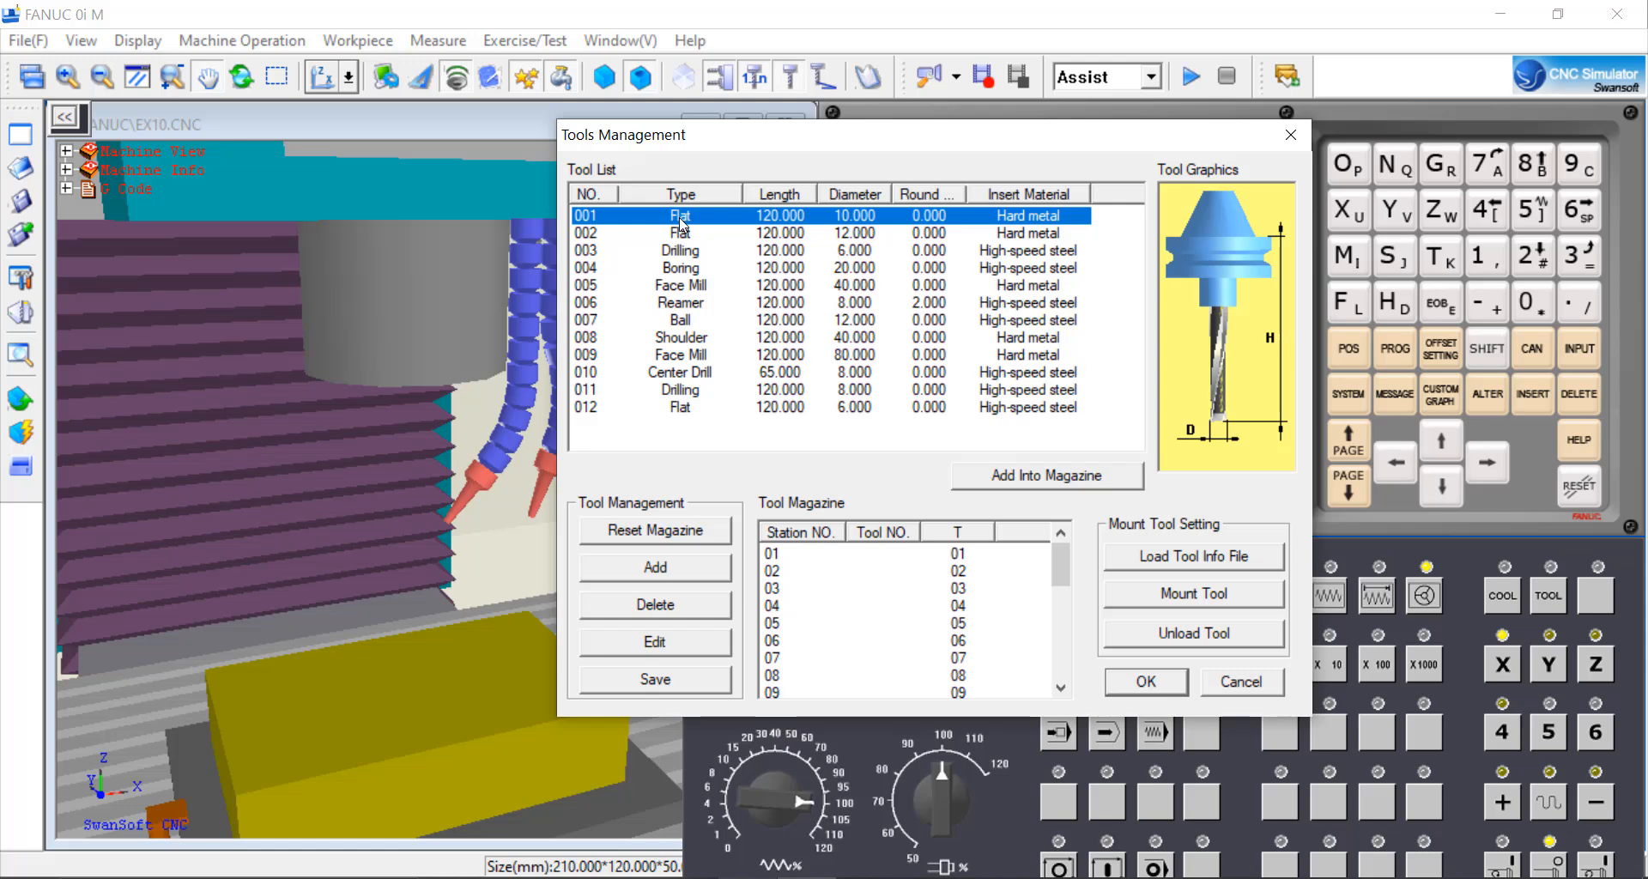
pyautogui.click(702, 249)
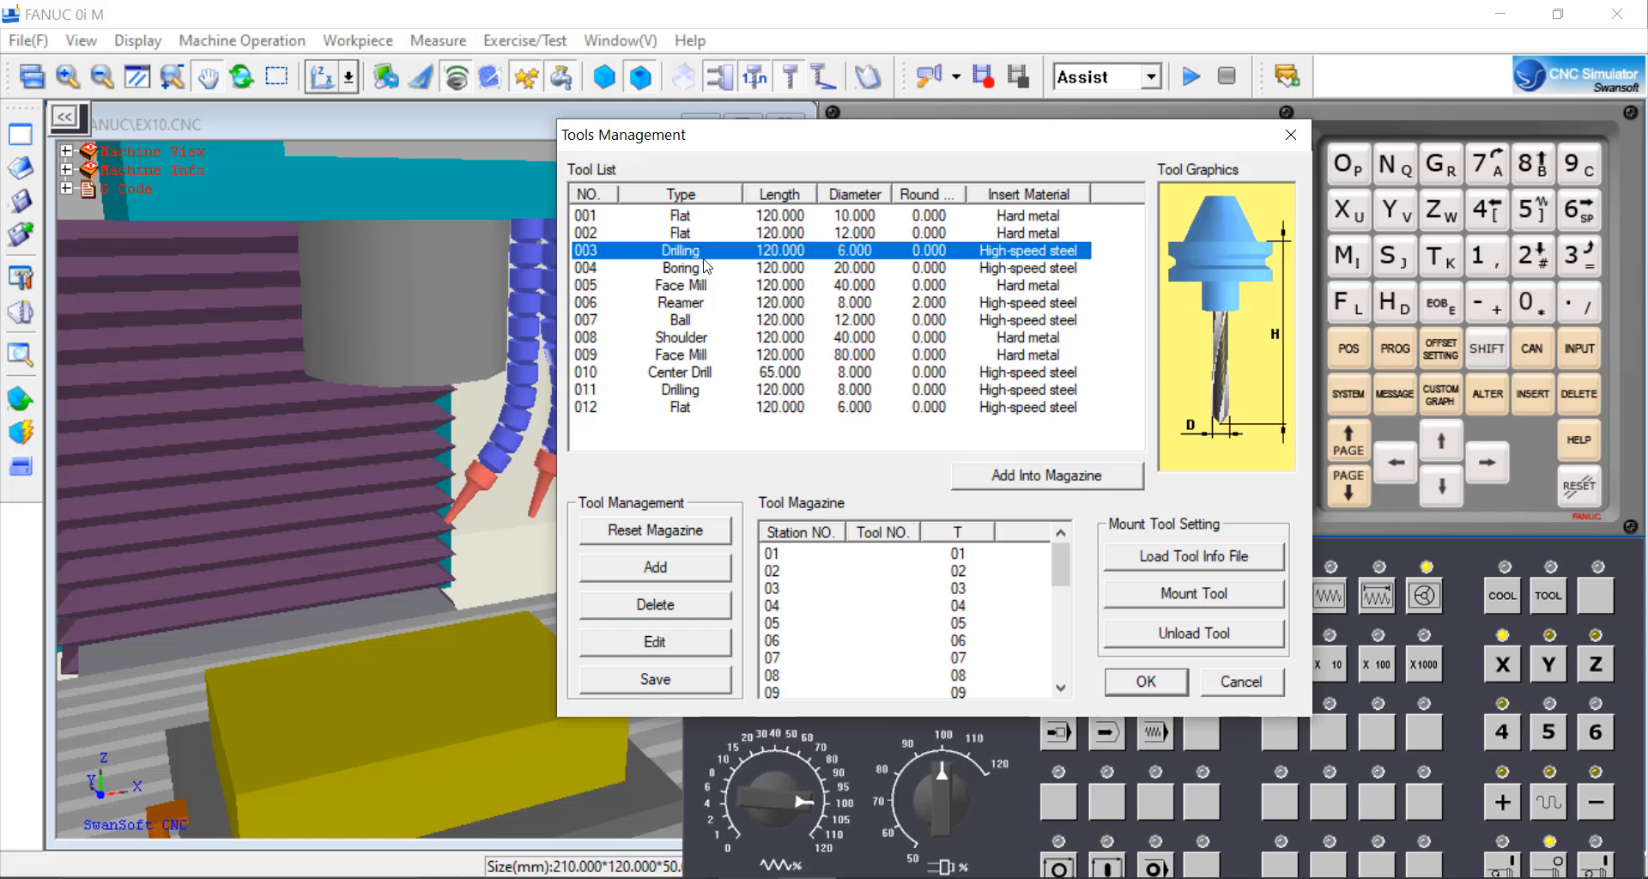
pyautogui.click(702, 268)
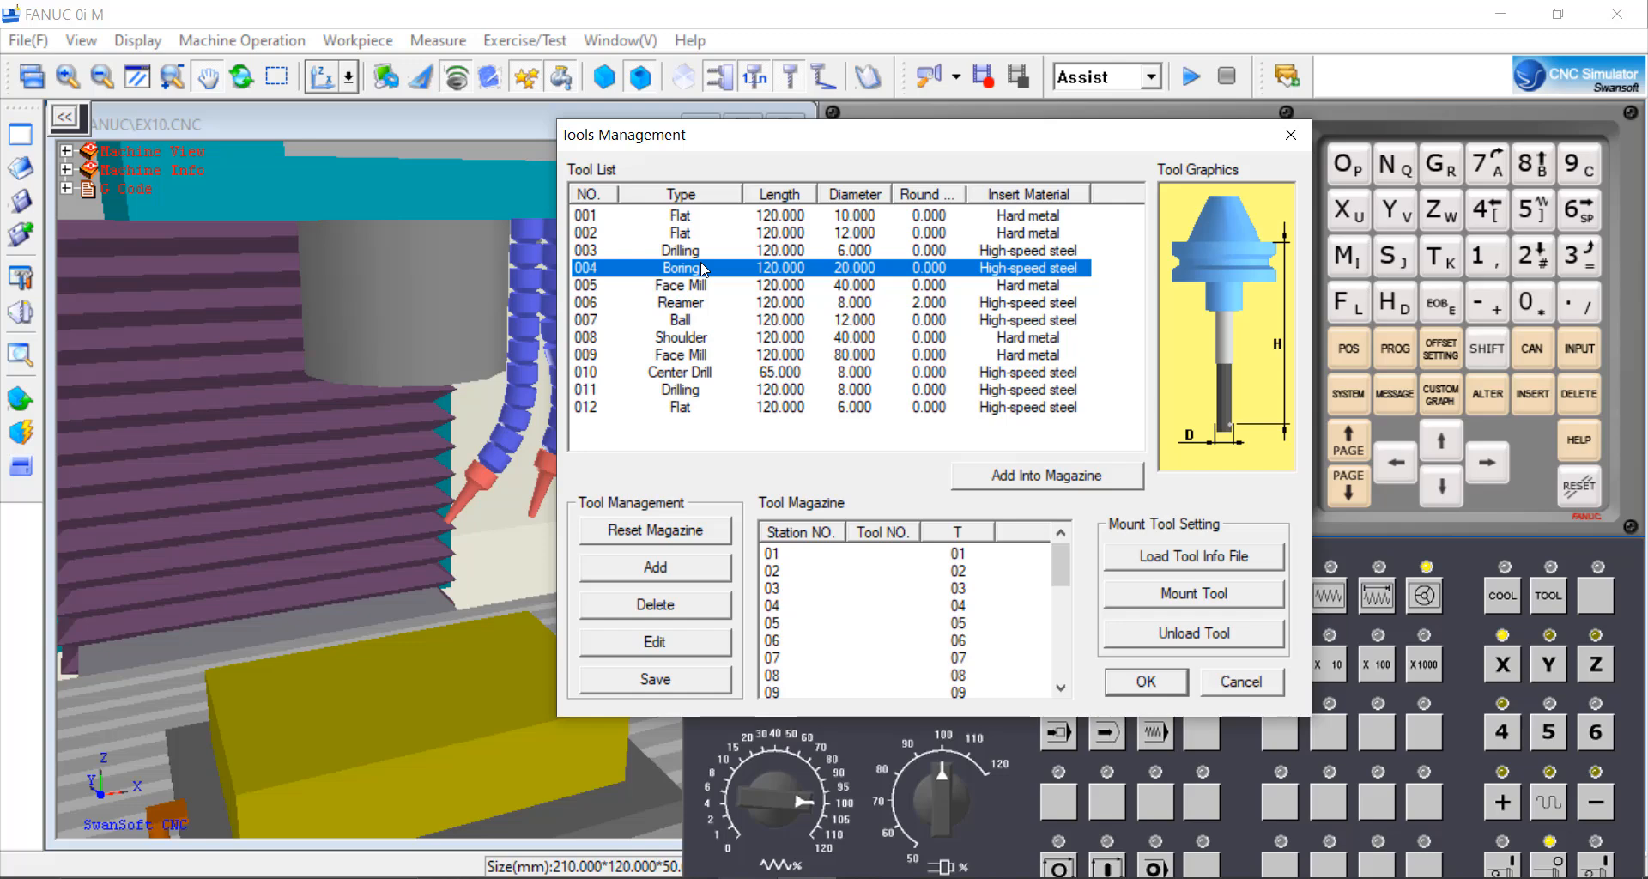
pyautogui.click(705, 285)
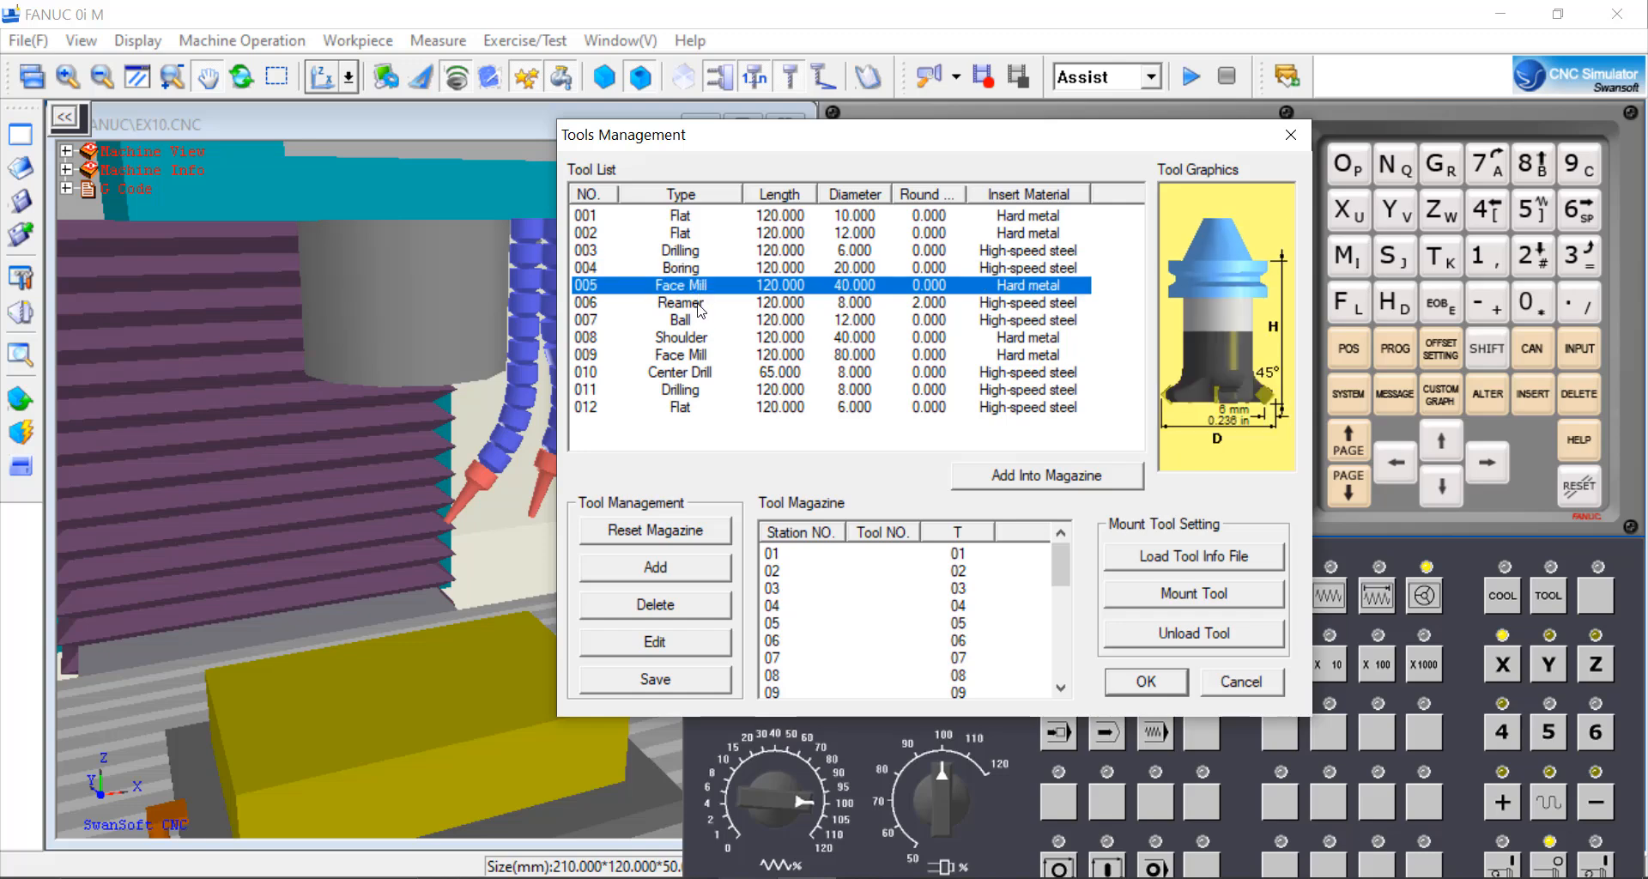
pyautogui.click(701, 307)
pyautogui.click(699, 323)
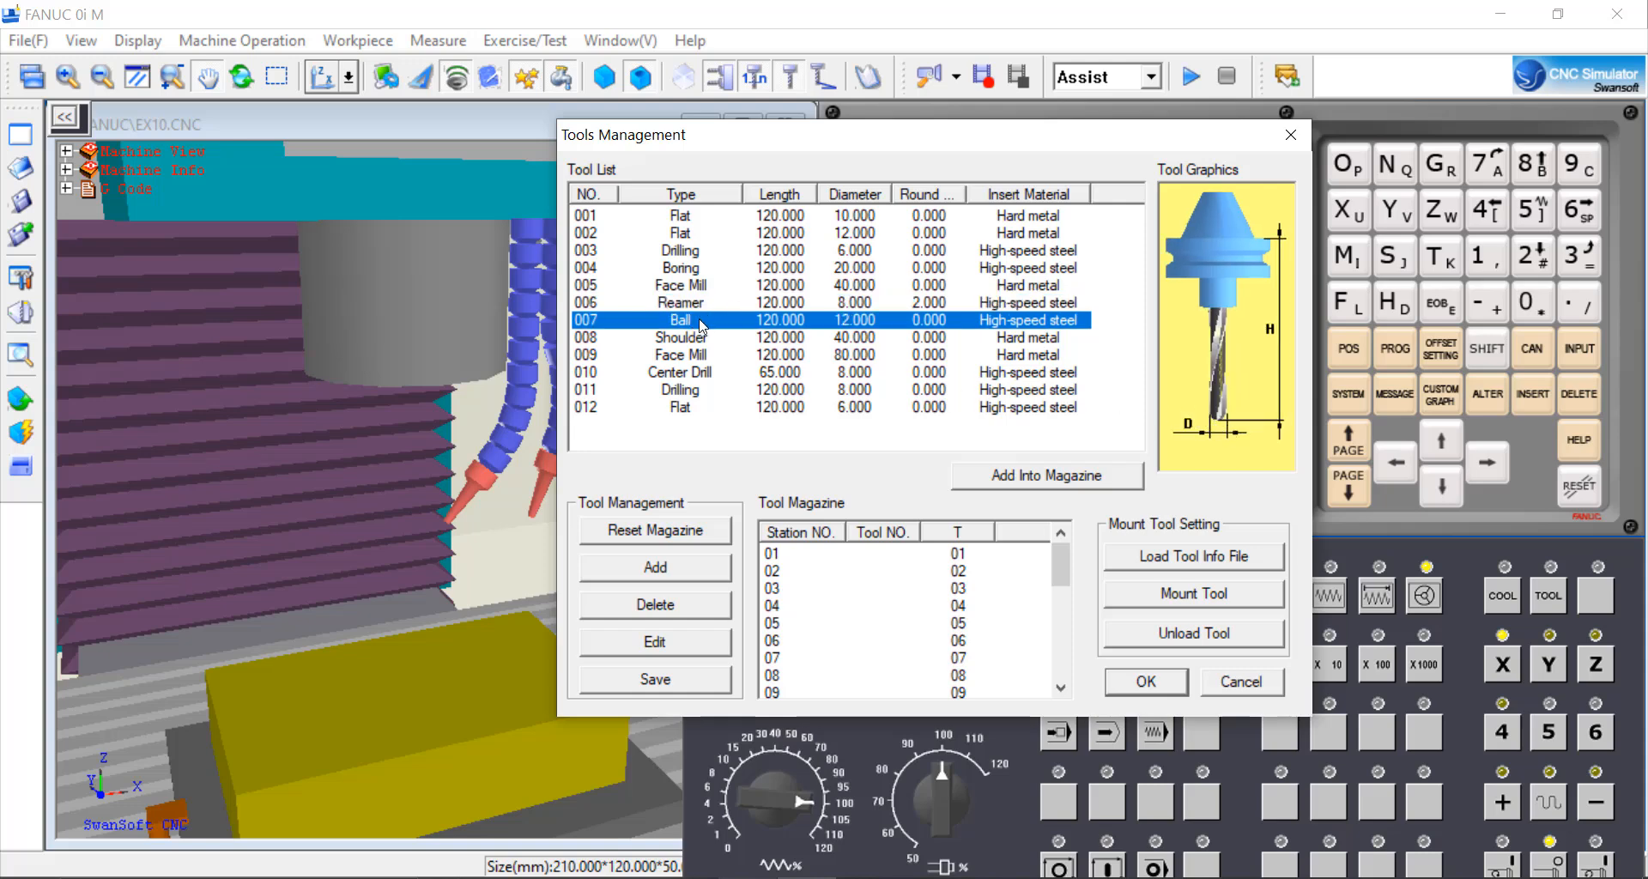
pyautogui.click(713, 347)
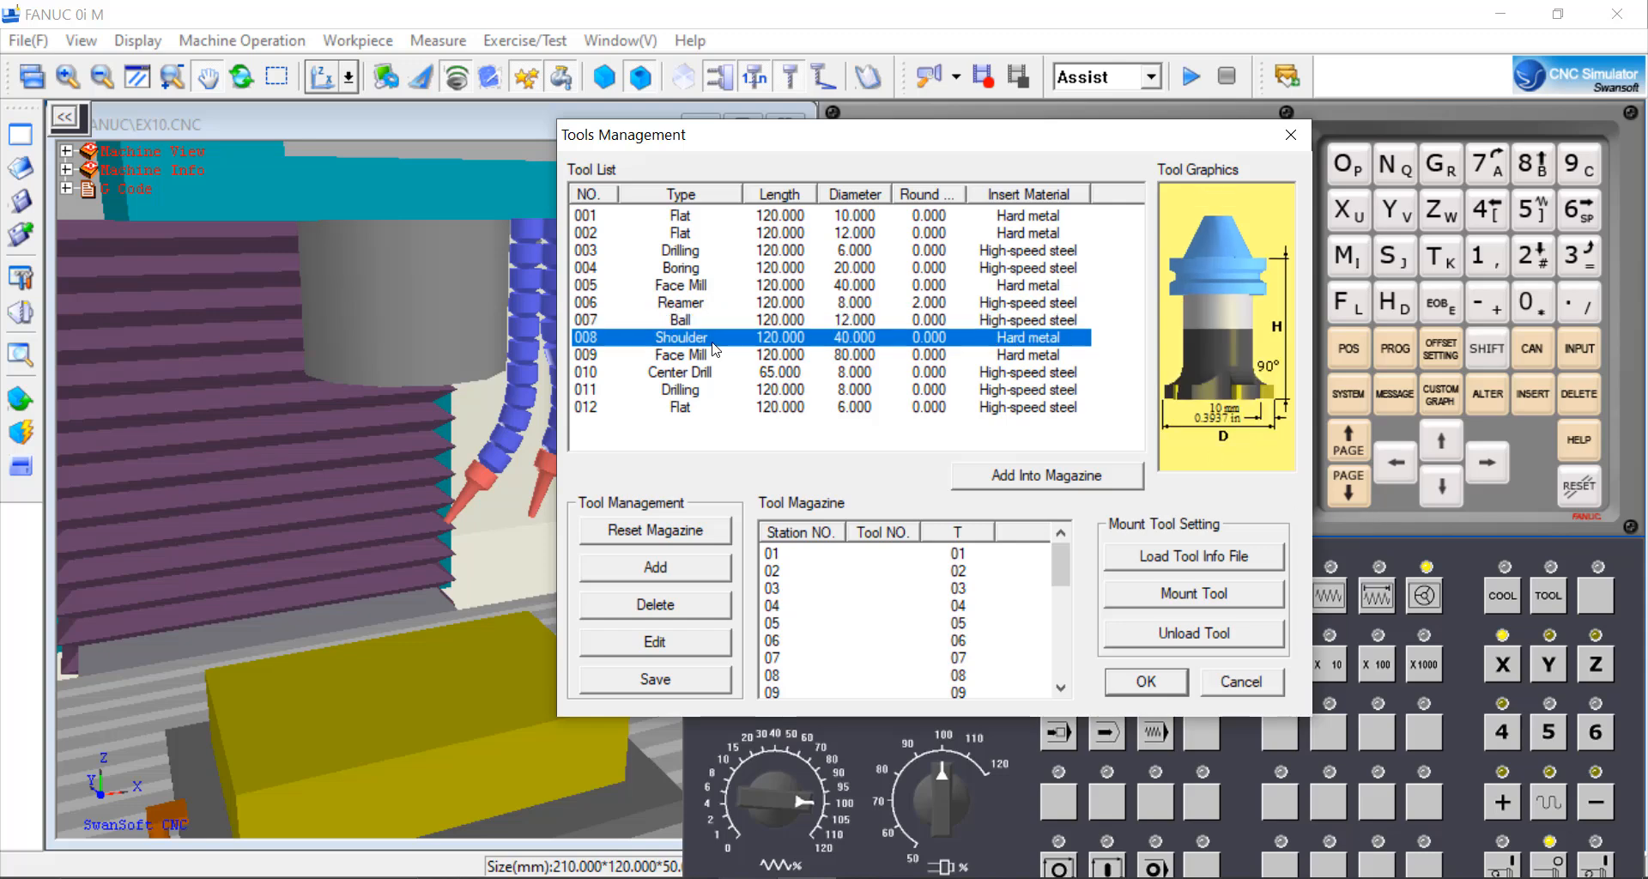
pyautogui.click(717, 361)
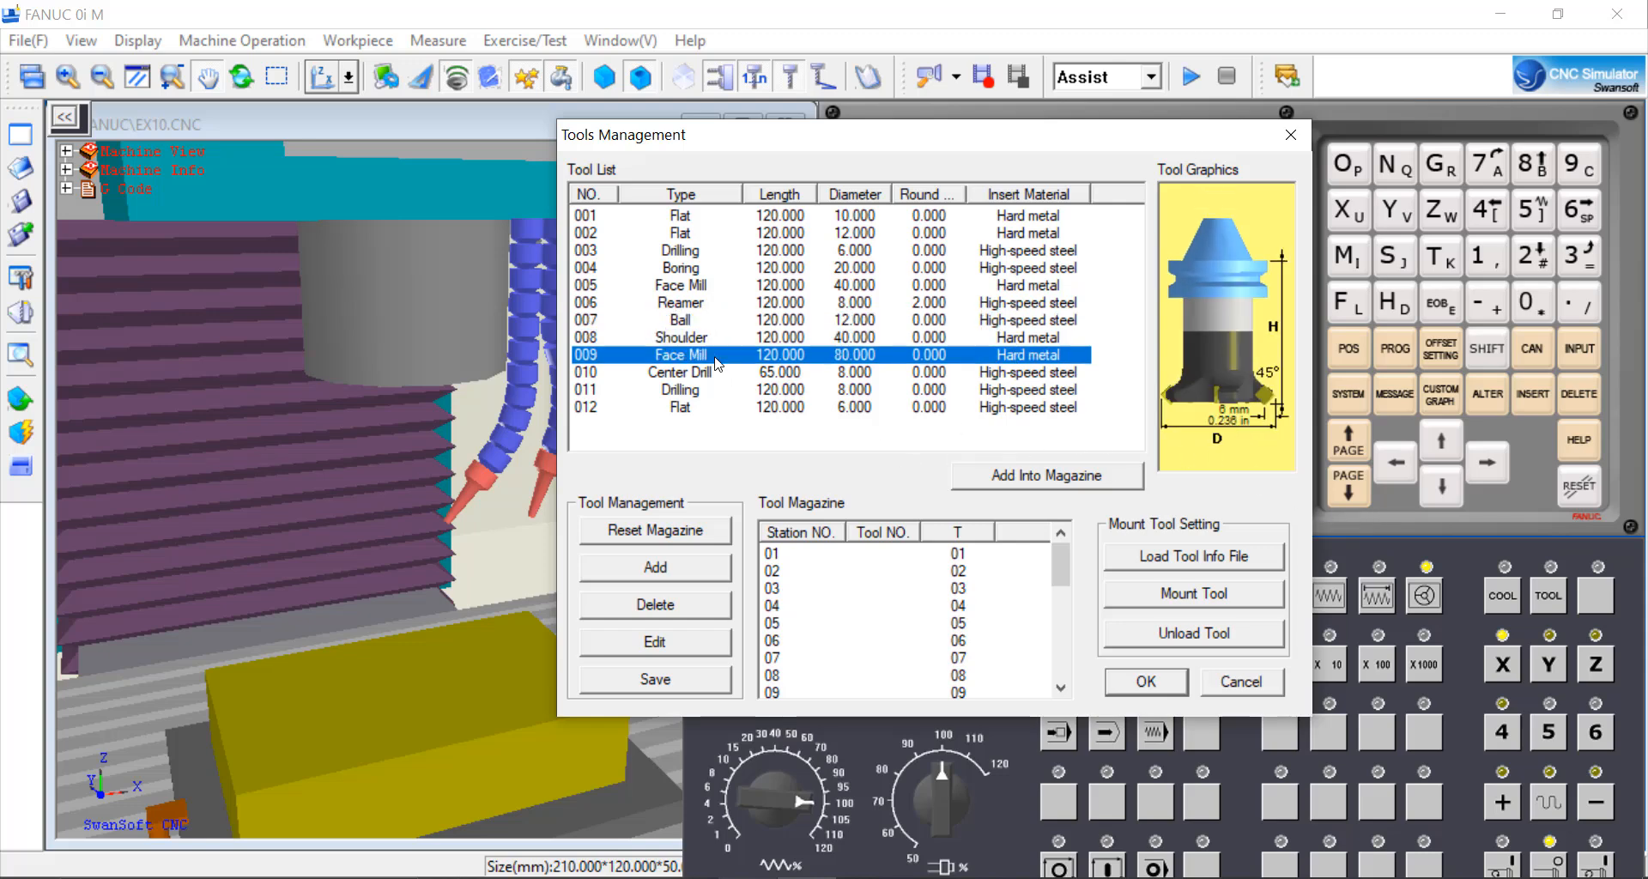
pyautogui.click(709, 375)
pyautogui.click(707, 390)
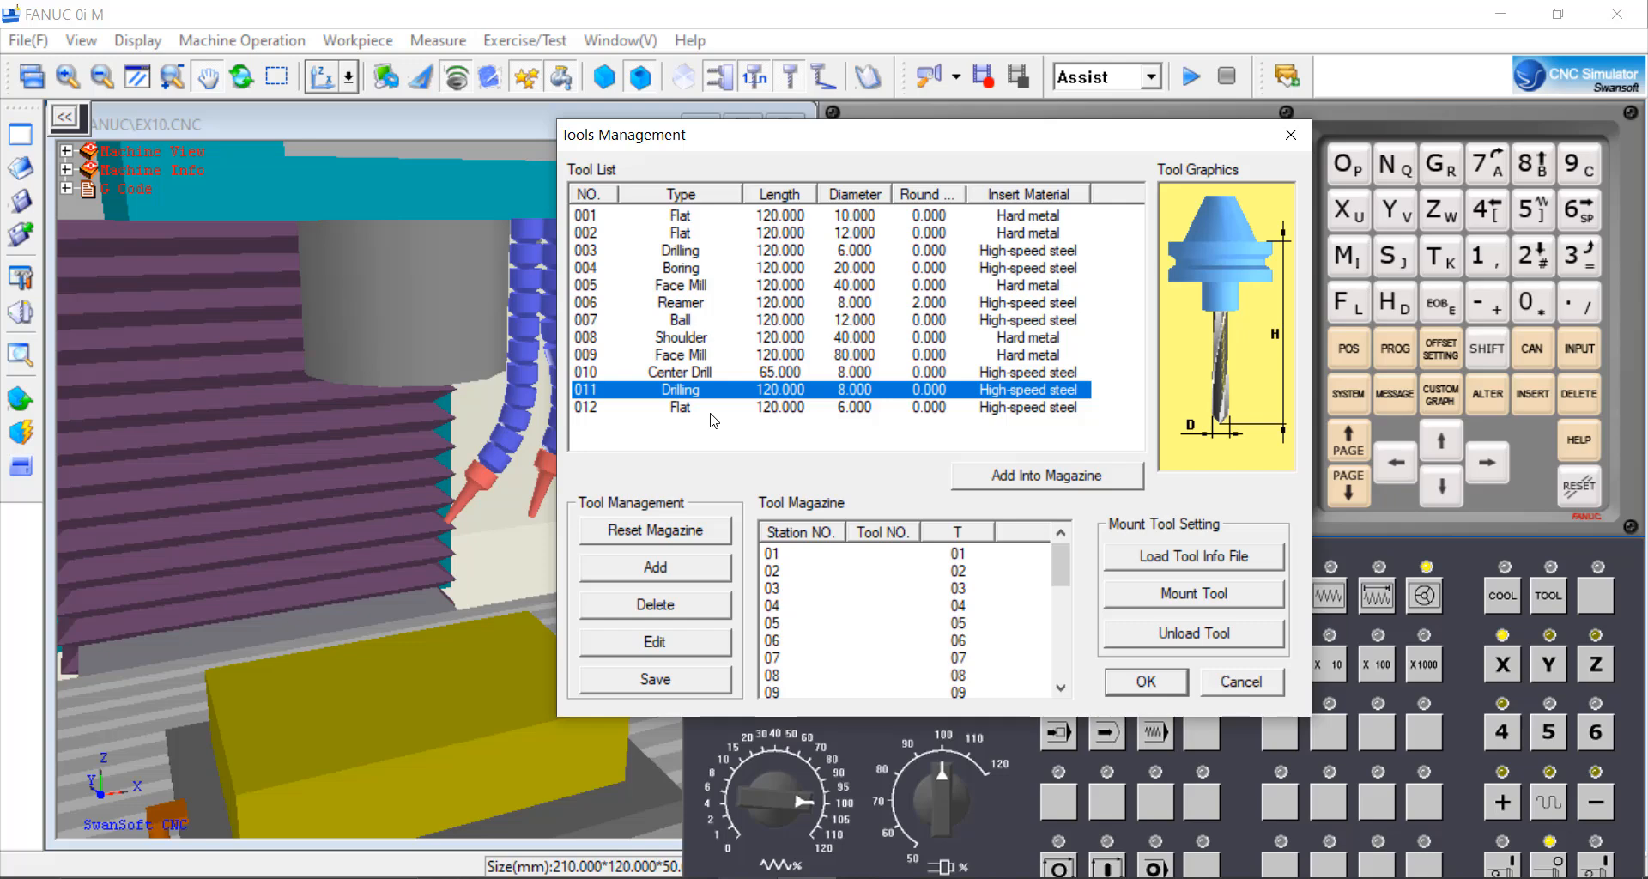
pyautogui.click(710, 412)
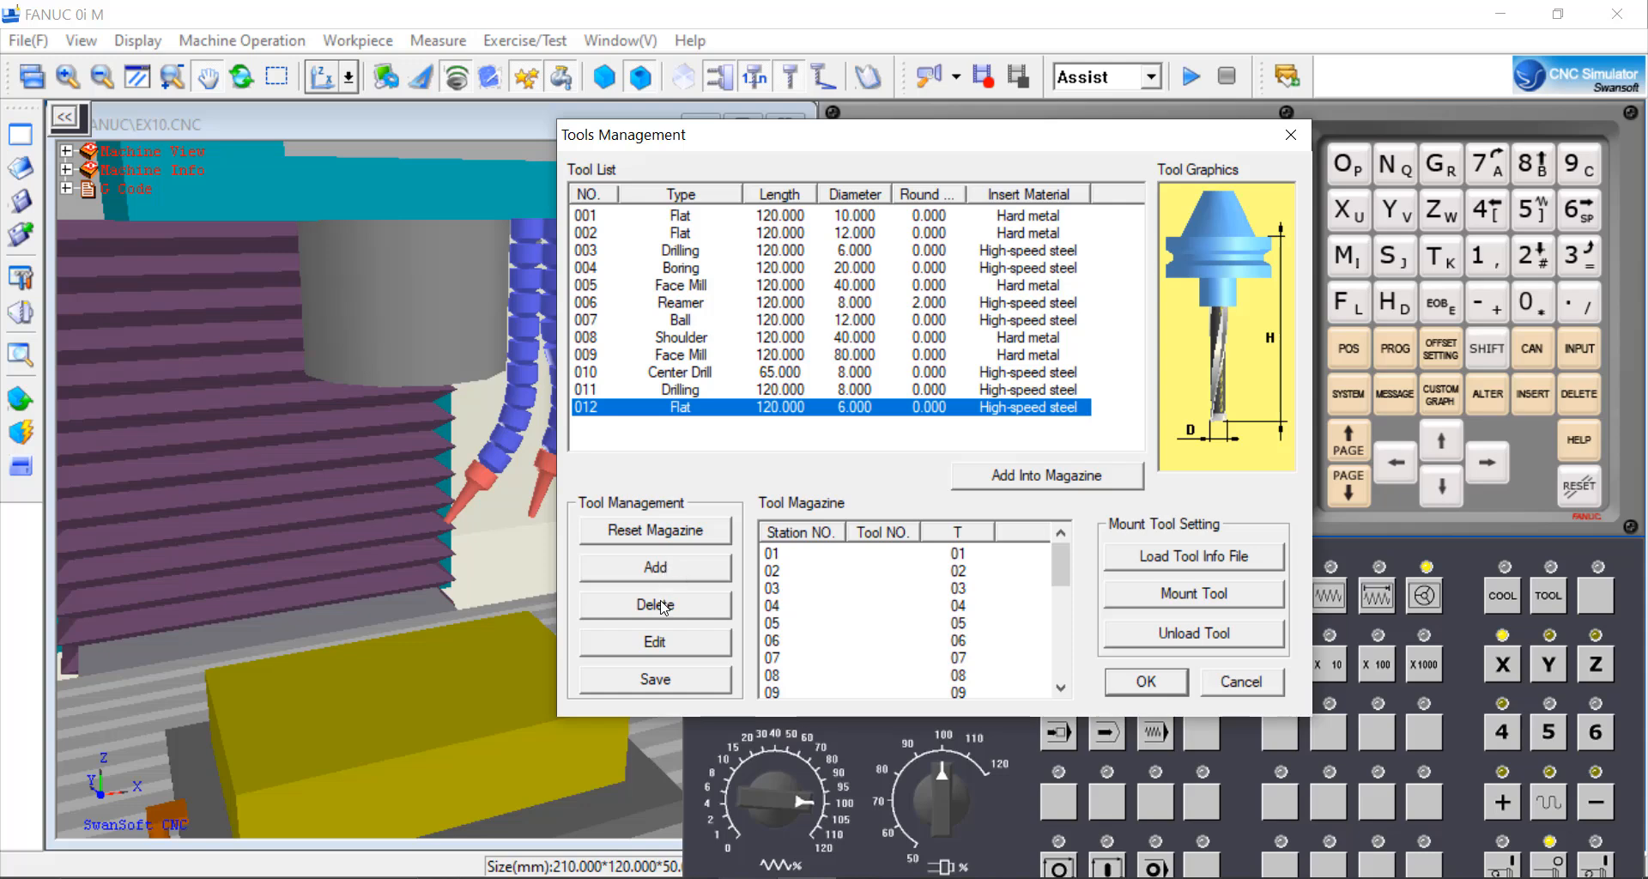
# With flat tool 001 selected, check the tool magazine stations through to the spindle entry and close tool management
pyautogui.click(666, 218)
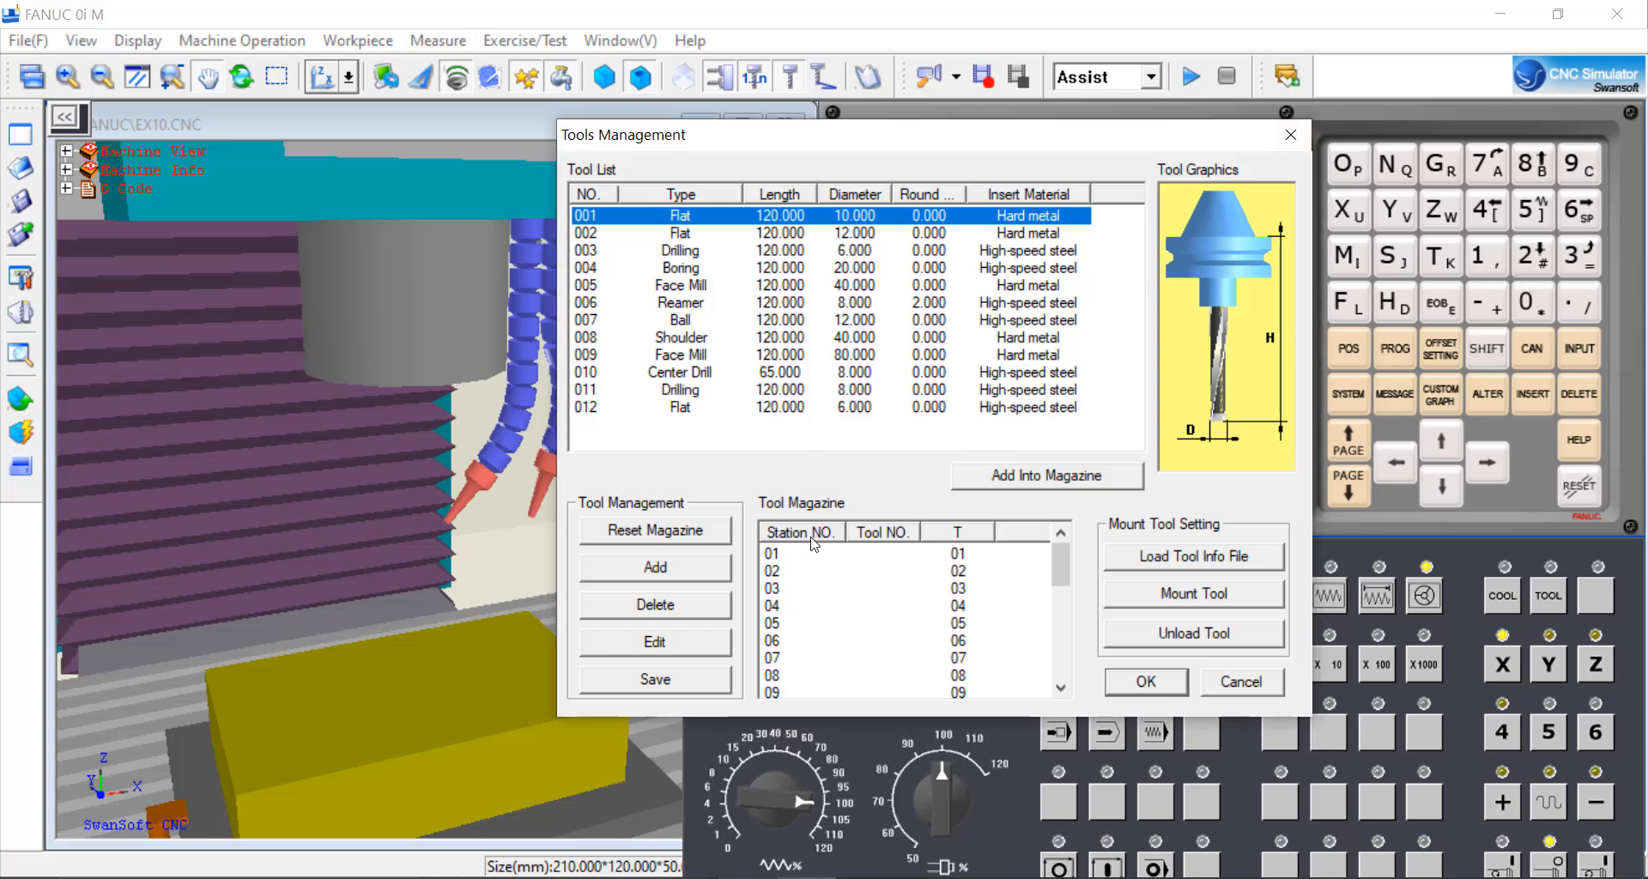
pyautogui.scroll(-6, 777, 593)
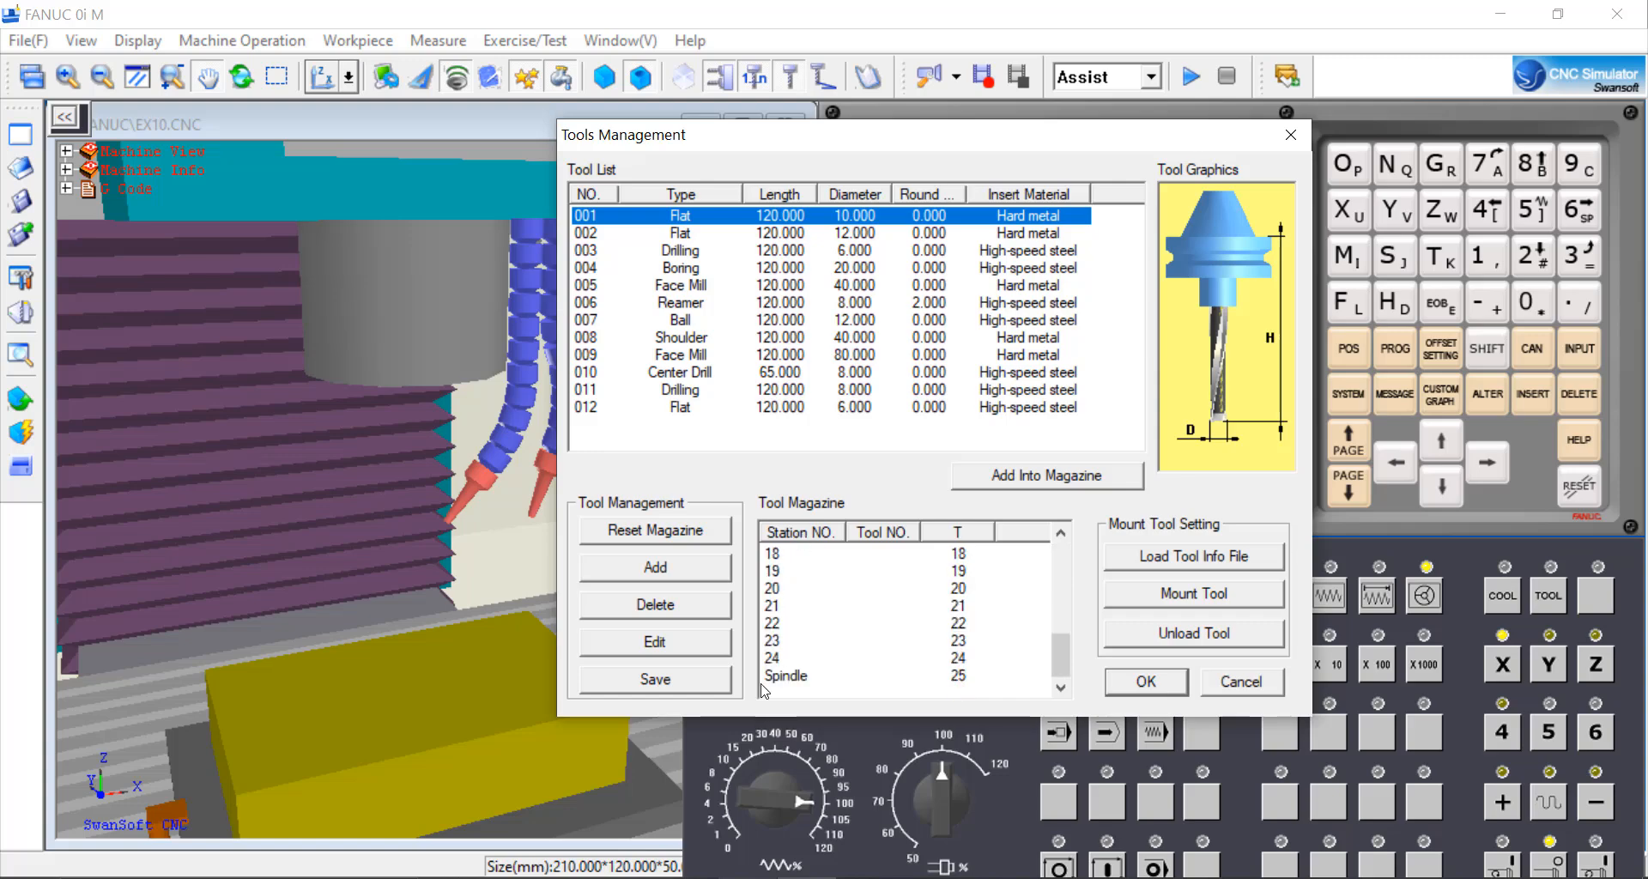
pyautogui.click(1146, 680)
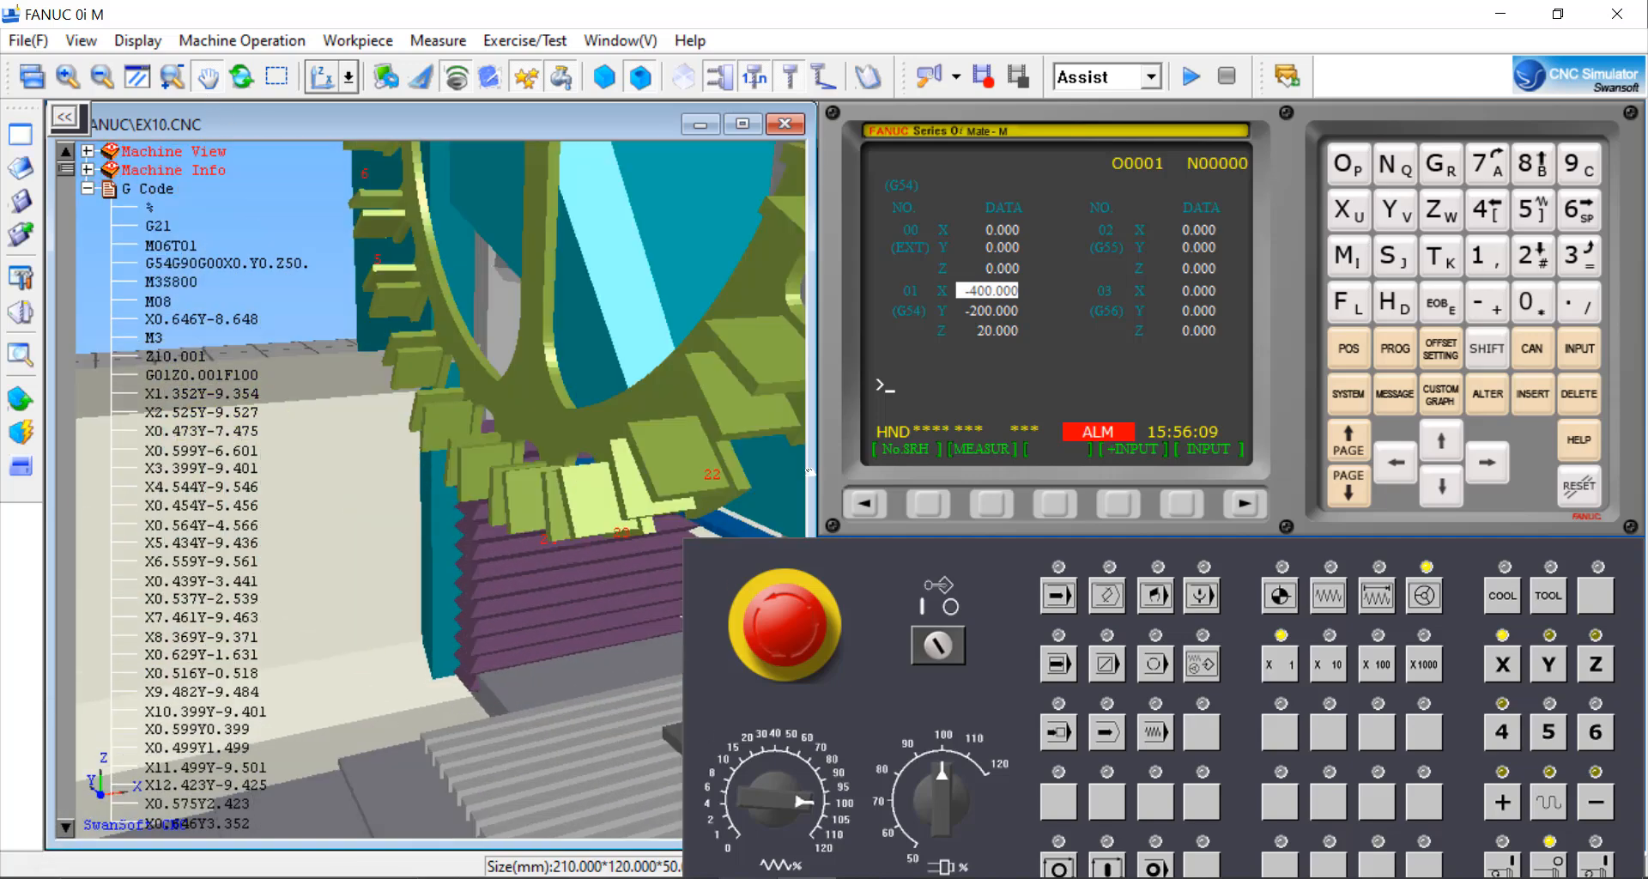
# Collapse the G-code listing and examine the tool magazine's numbered stations and the whole machine from several angles
pyautogui.click(87, 189)
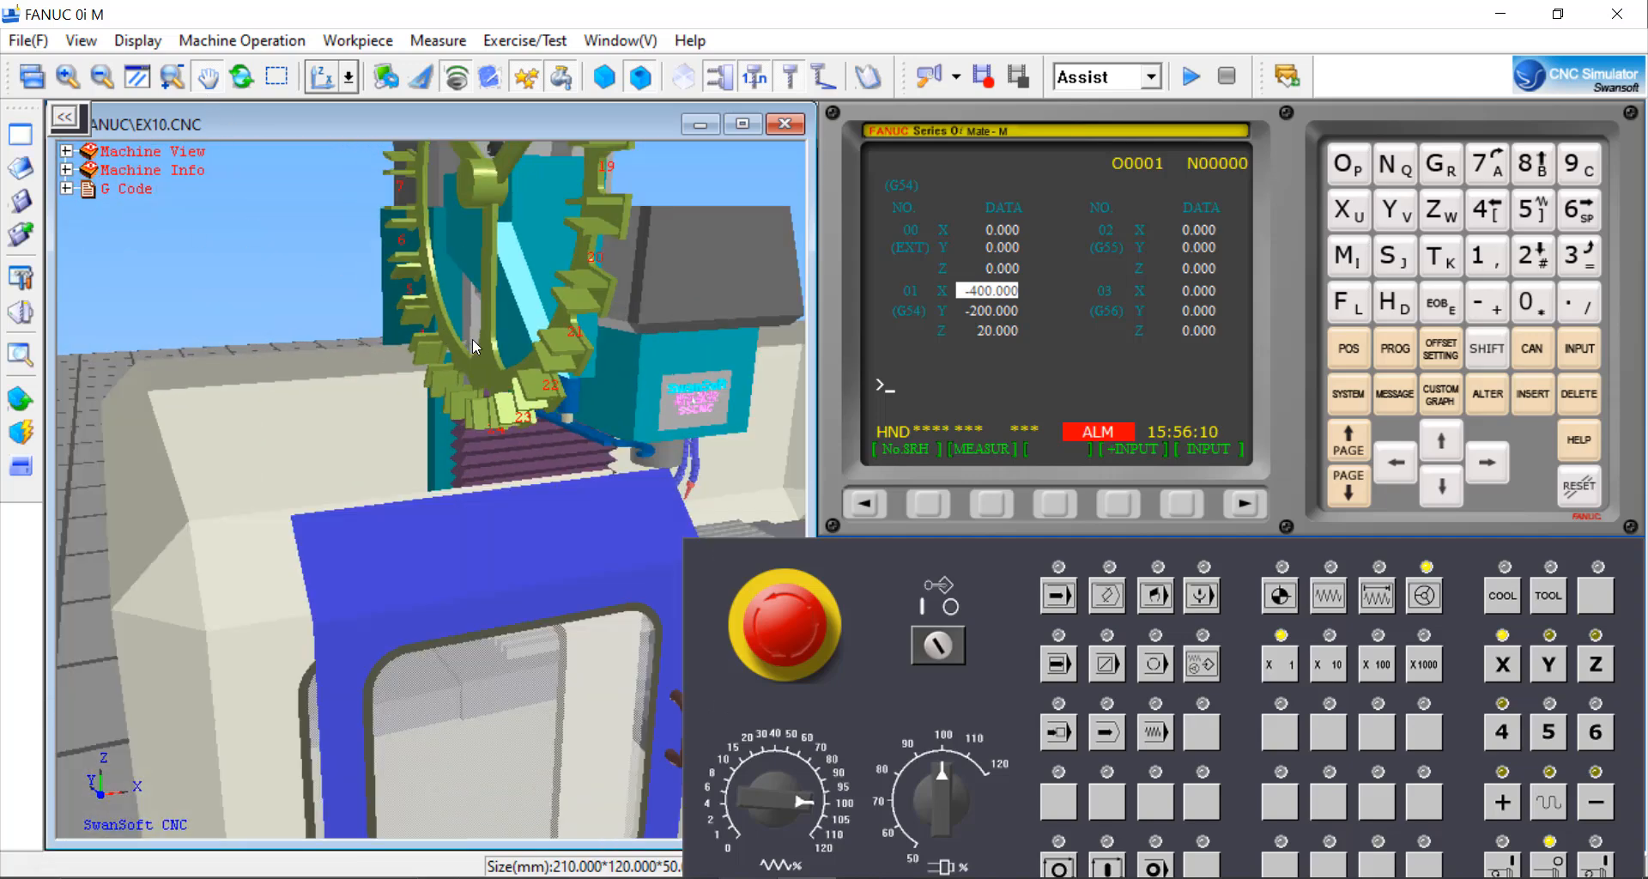
pyautogui.moveTo(557, 259); pyautogui.dragTo(606, 394)
pyautogui.scroll(5, 420, 411)
pyautogui.scroll(-5, 647, 347)
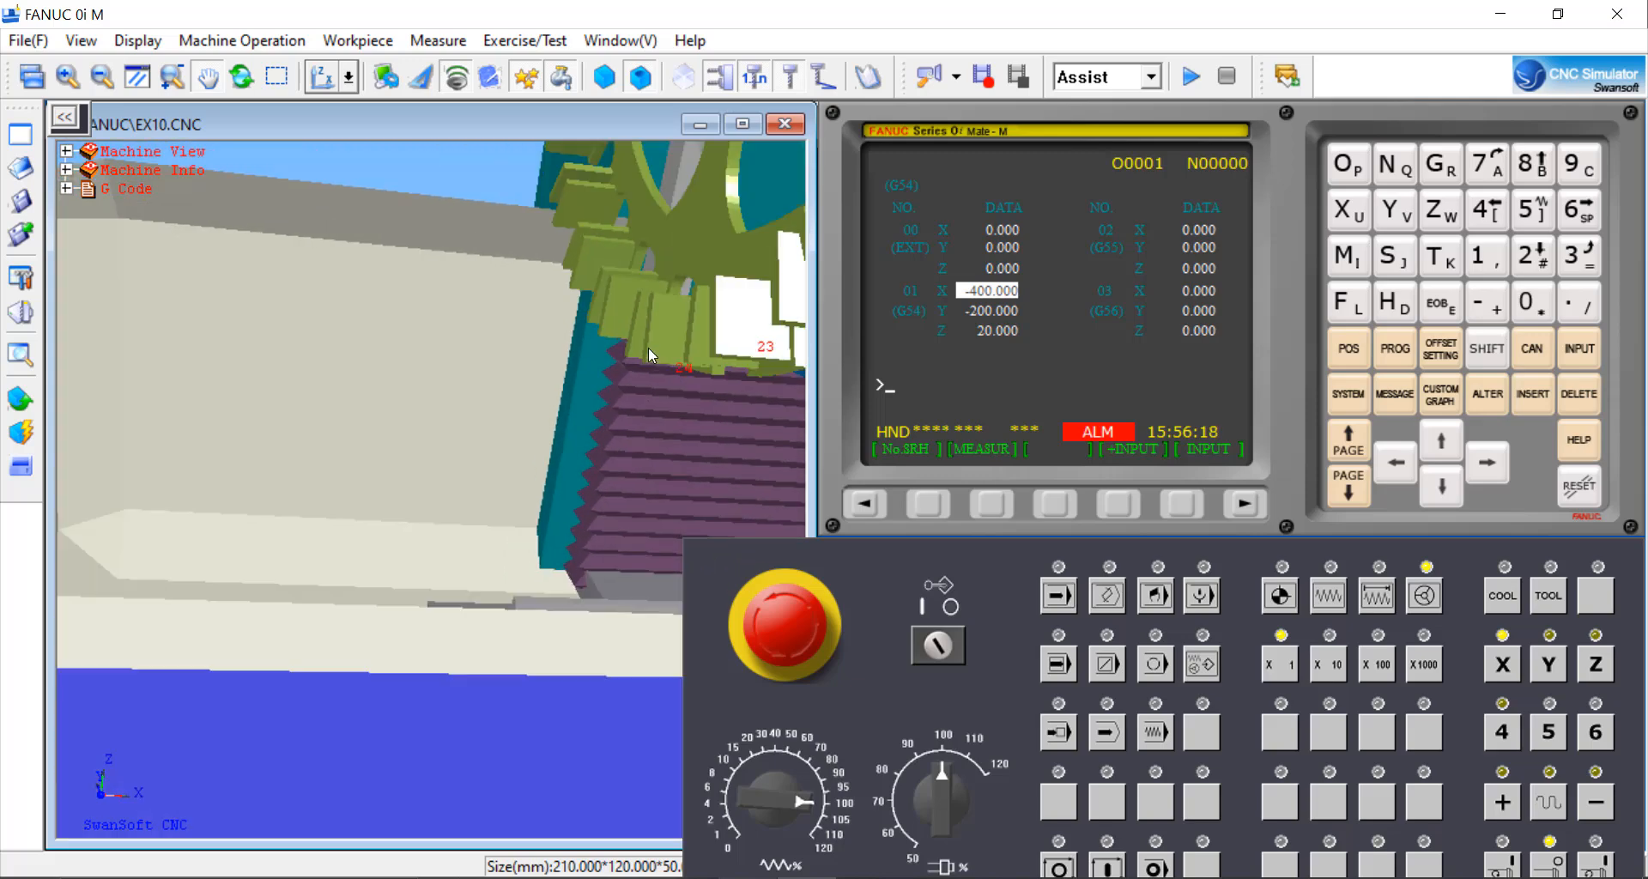
pyautogui.moveTo(647, 347); pyautogui.dragTo(639, 316)
pyautogui.moveTo(640, 316); pyautogui.dragTo(658, 282, button='middle')
pyautogui.scroll(-2, 678, 242)
pyautogui.scroll(2, 678, 242)
pyautogui.scroll(5, 660, 287)
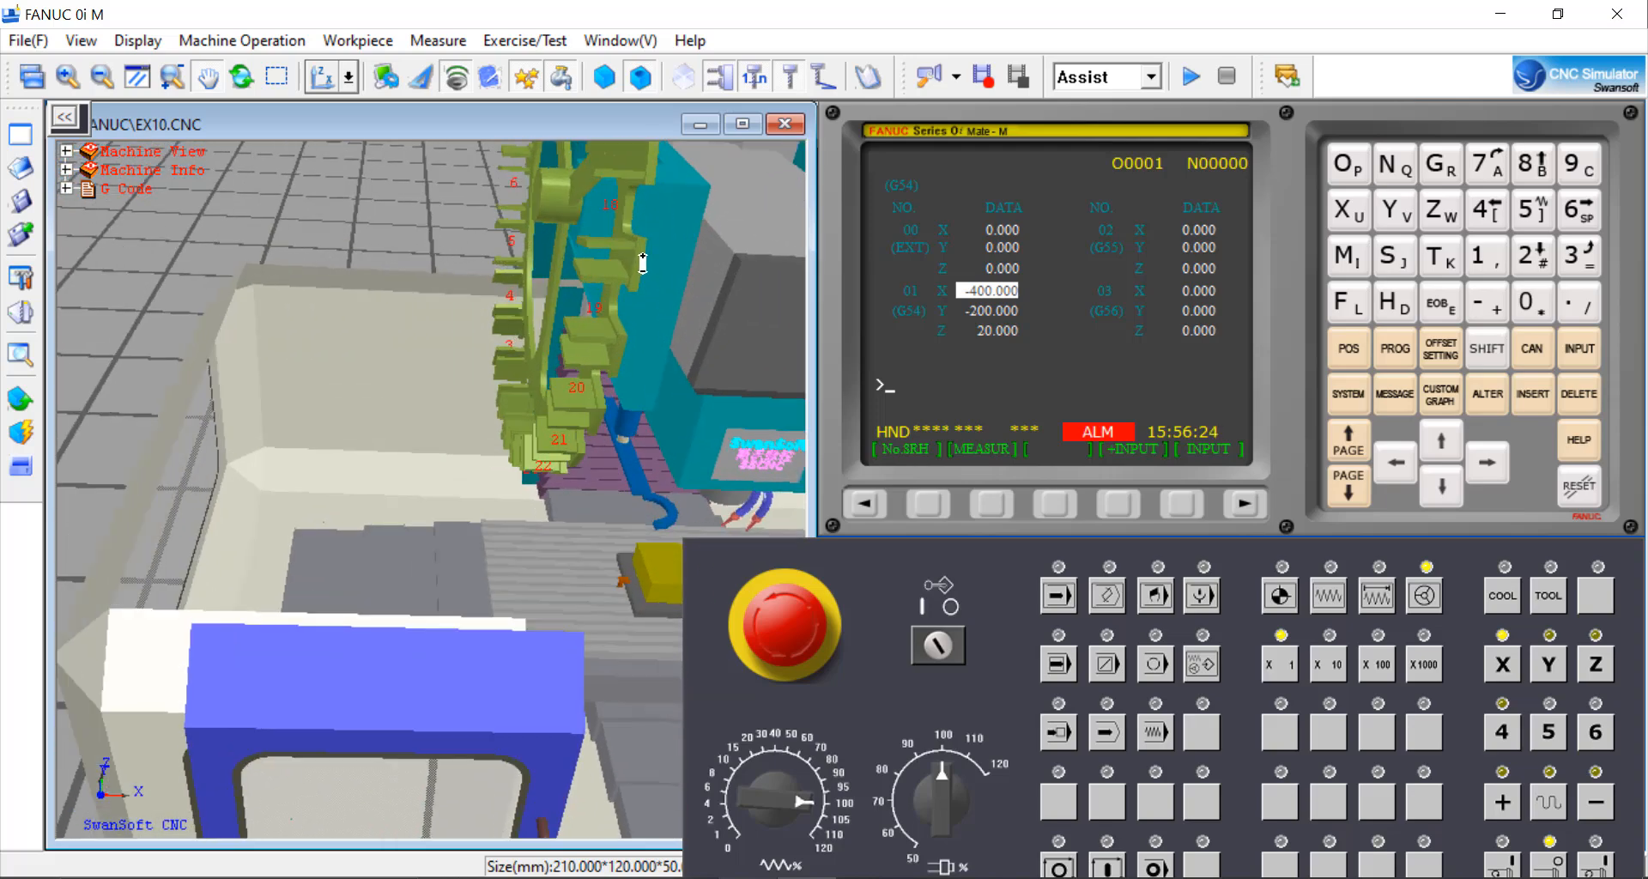
pyautogui.moveTo(548, 401); pyautogui.dragTo(654, 506)
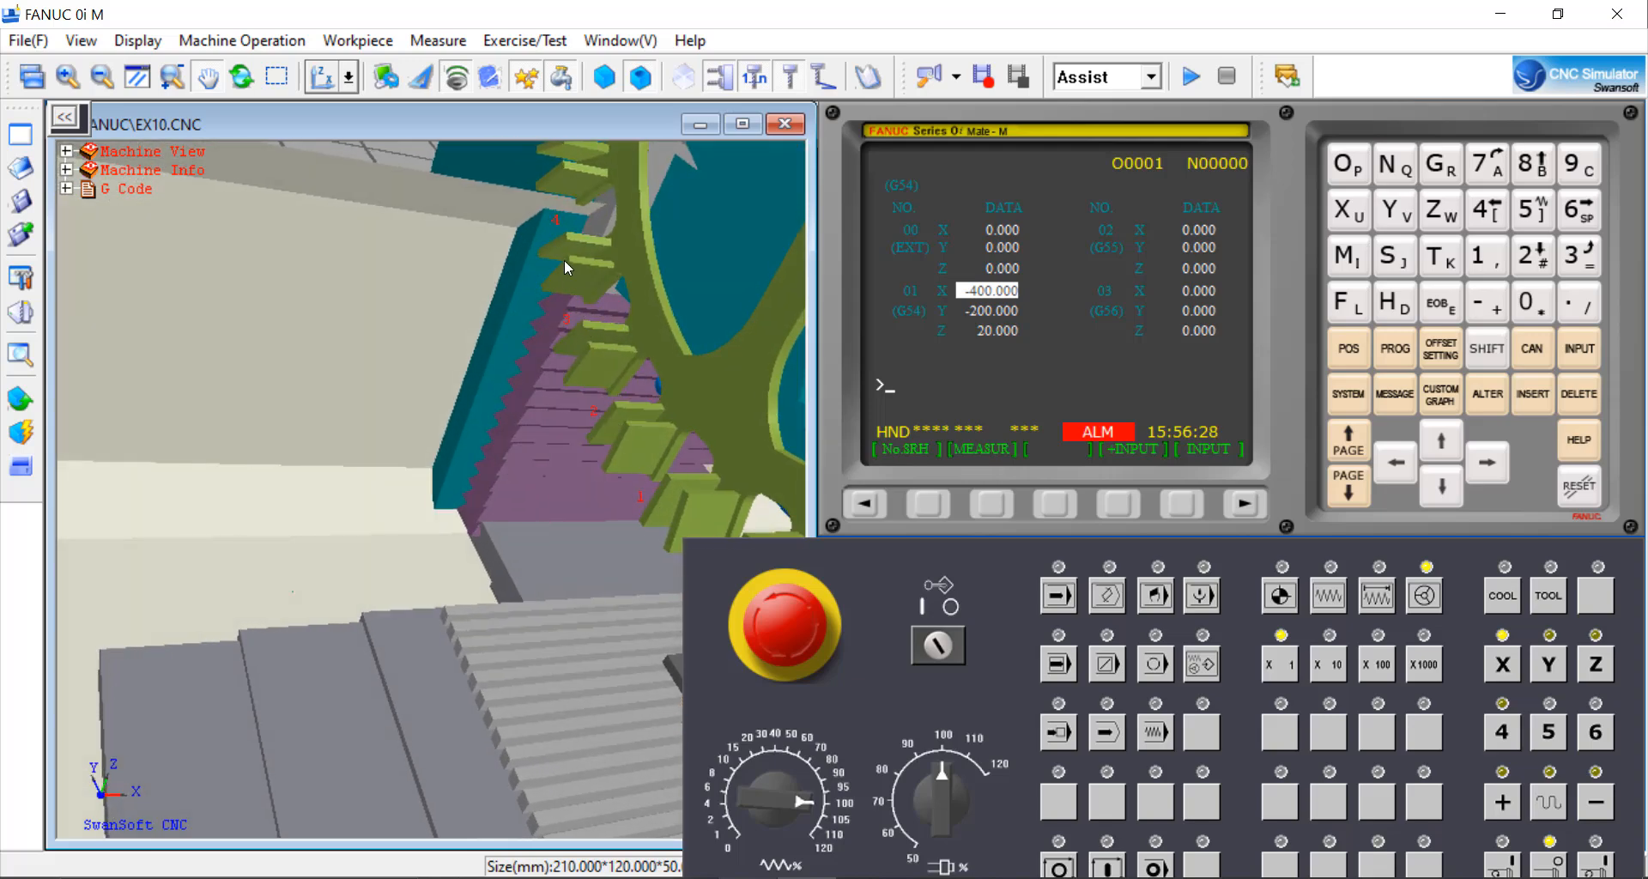
pyautogui.moveTo(606, 324); pyautogui.dragTo(299, 309)
pyautogui.scroll(-2, 515, 287)
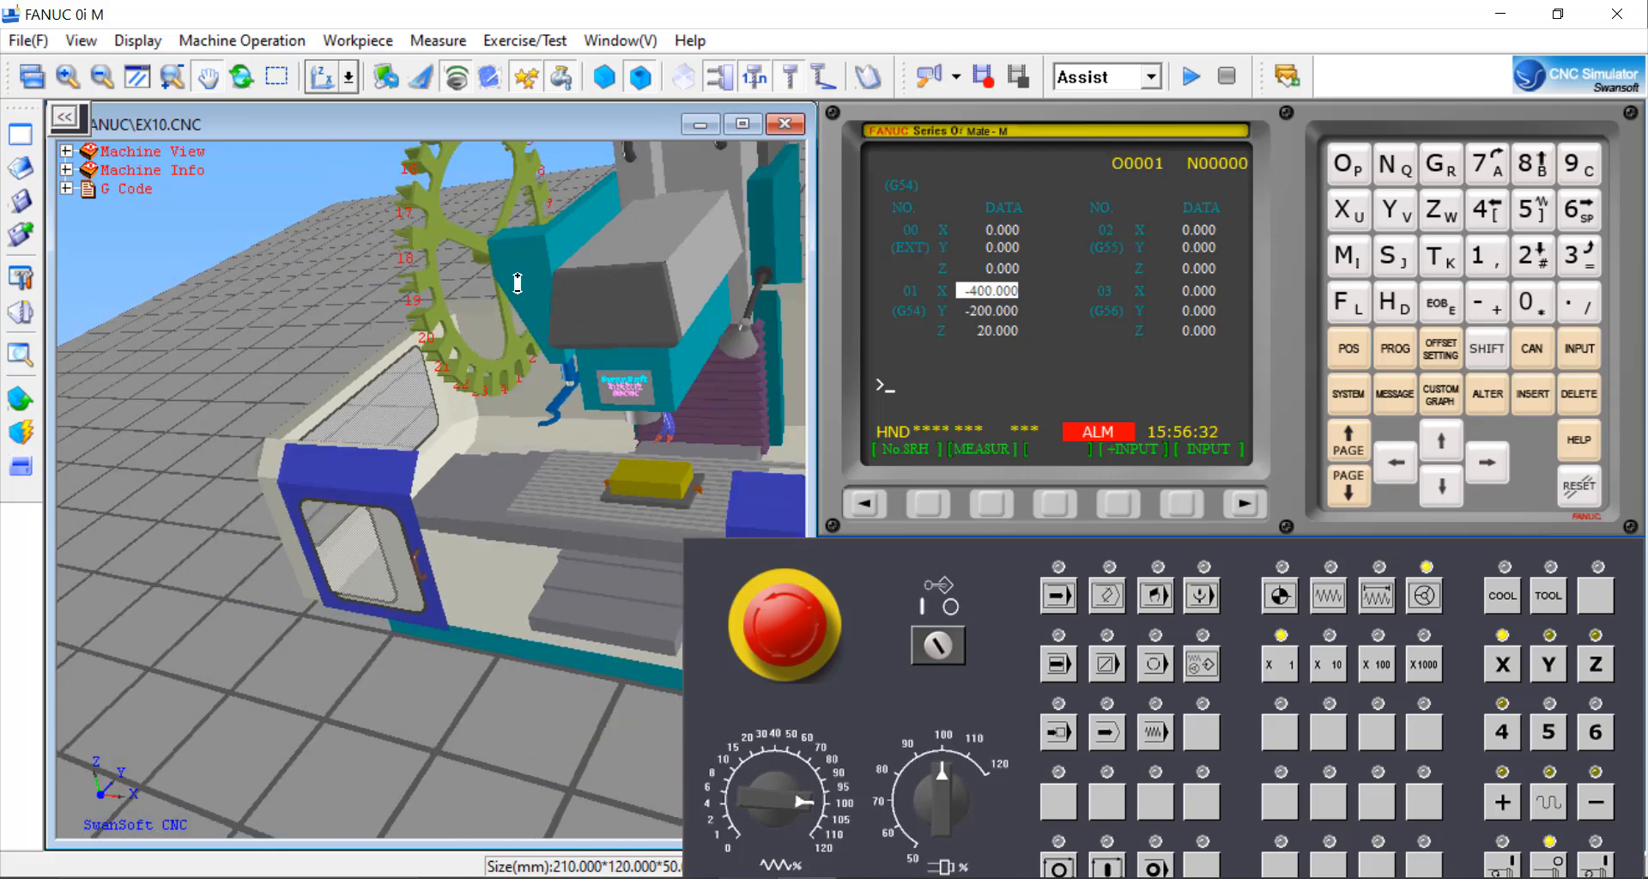
pyautogui.moveTo(496, 204); pyautogui.dragTo(493, 374)
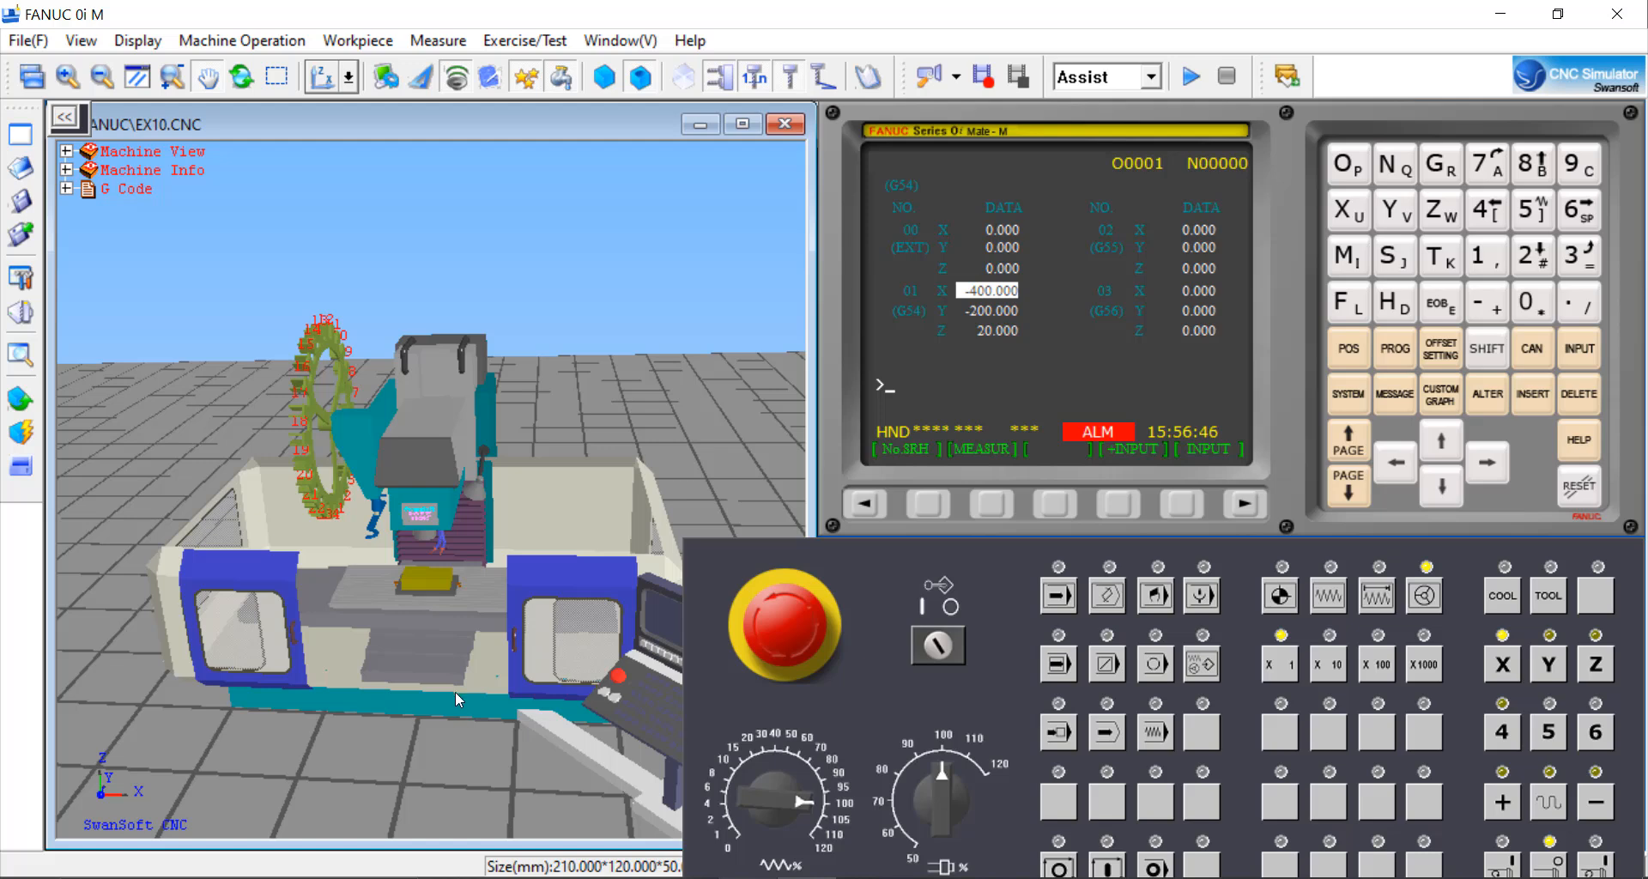
# Switch to reference-return mode and home the machine's X, Y and Z axes
pyautogui.scroll(2, 392, 534)
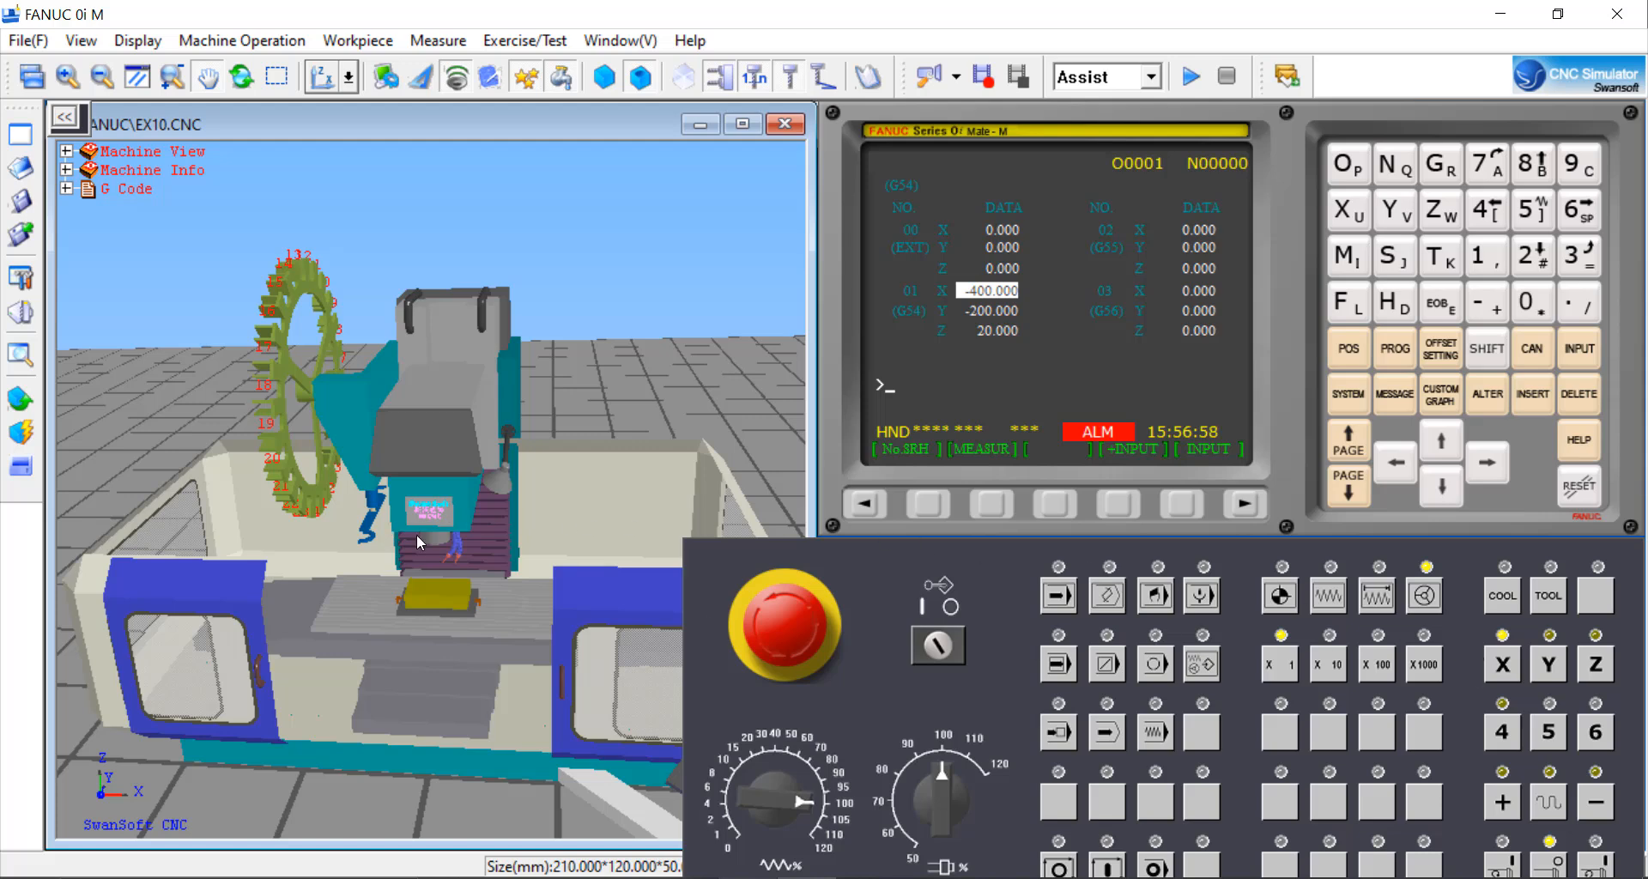
pyautogui.scroll(1, 377, 568)
pyautogui.scroll(2, 439, 549)
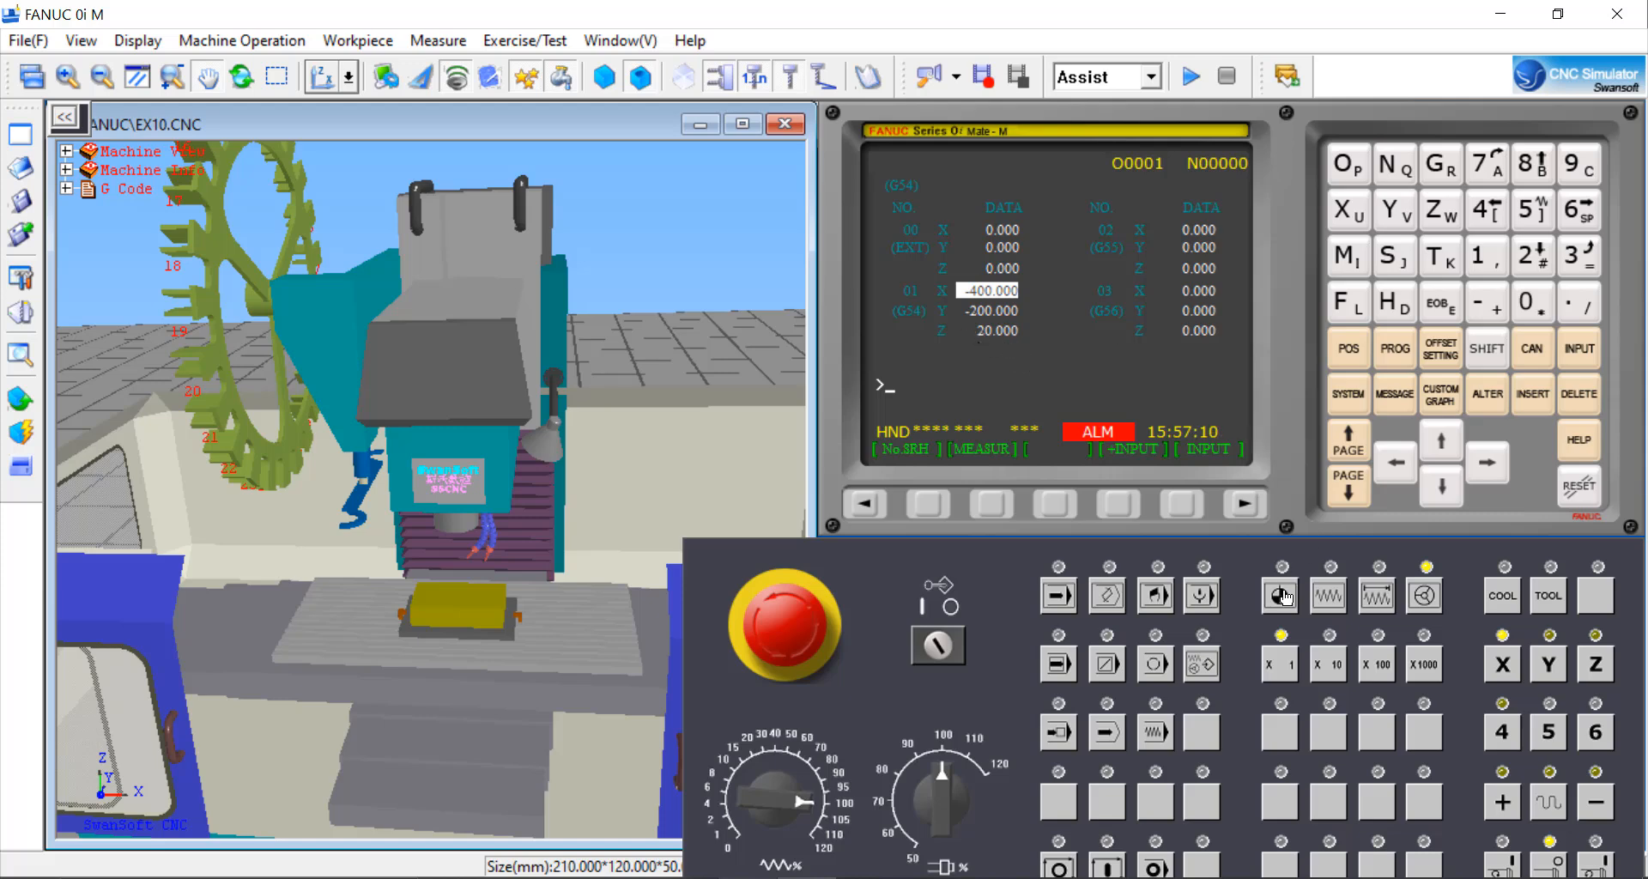
pyautogui.click(1282, 596)
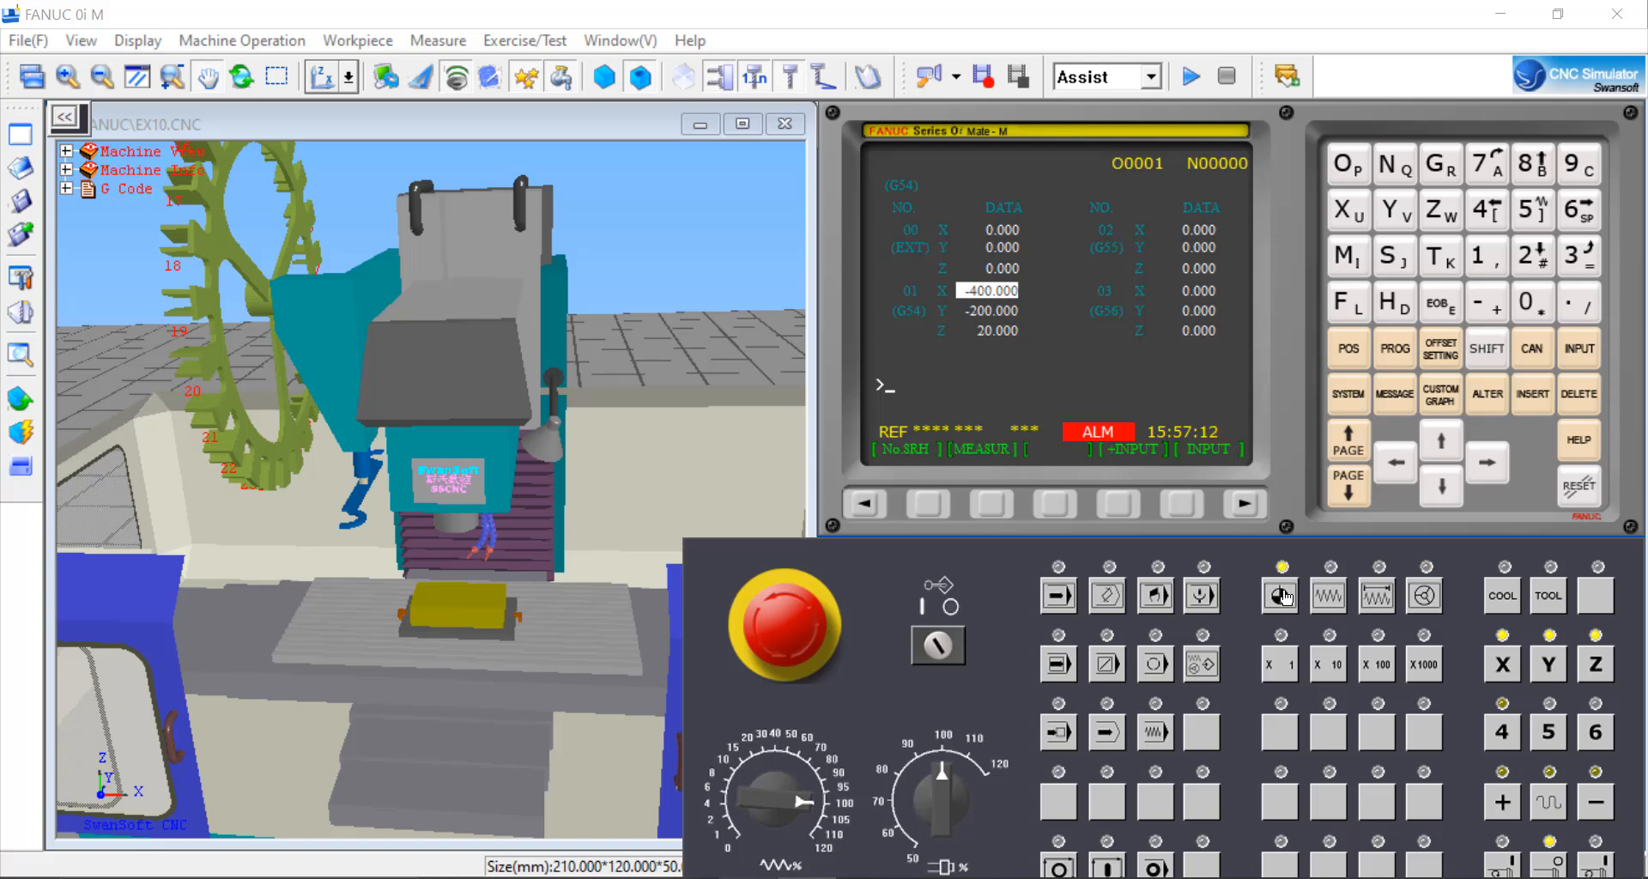
pyautogui.click(1503, 666)
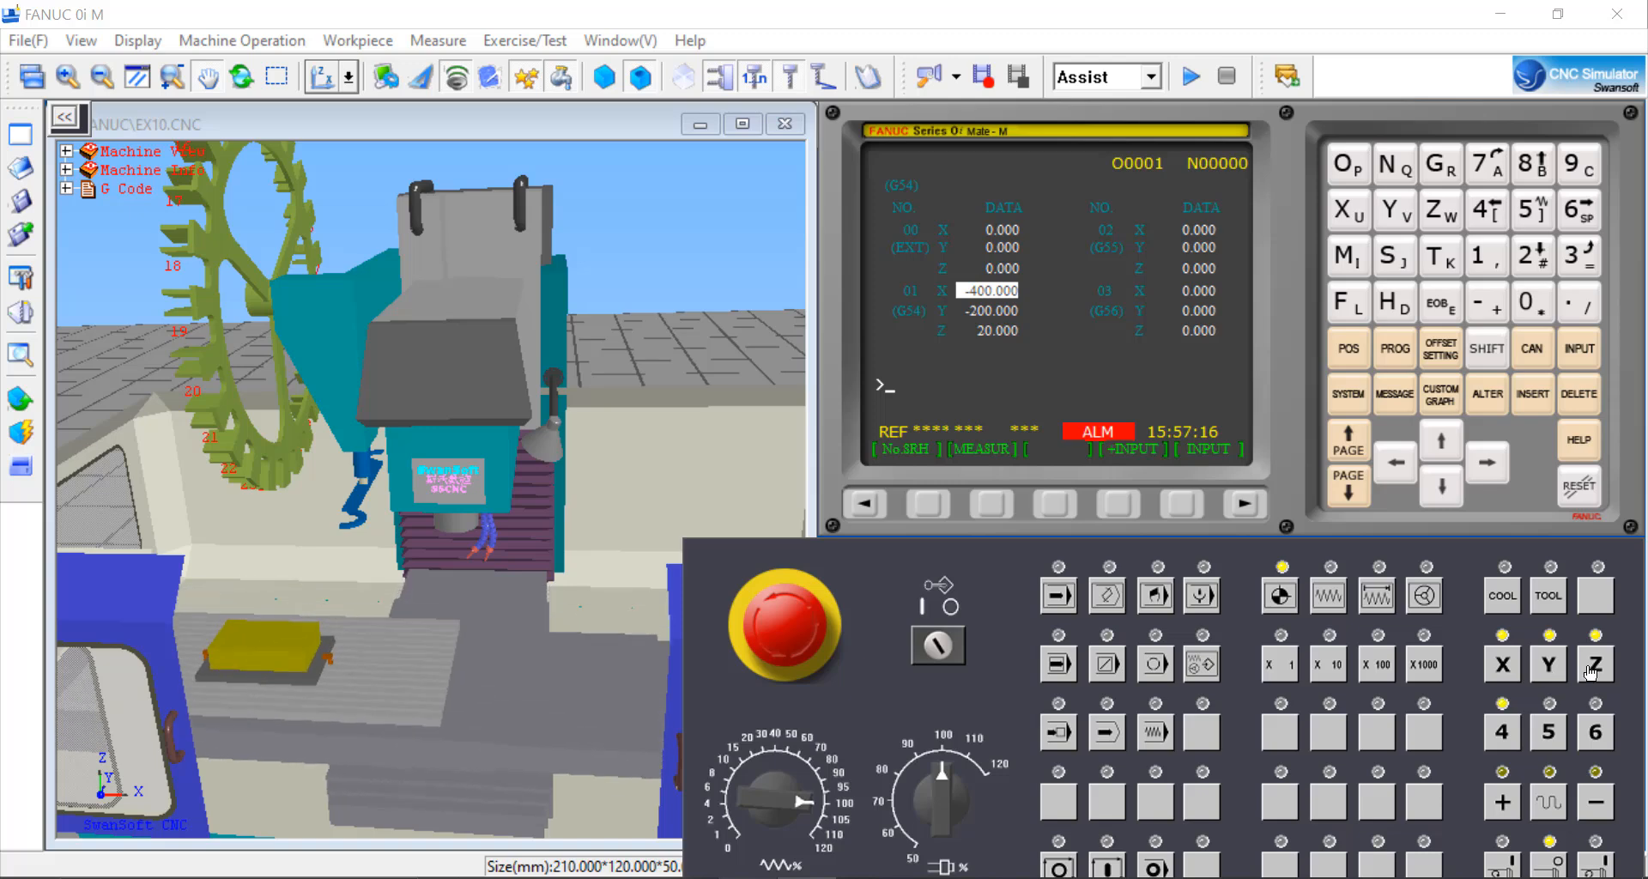
pyautogui.click(1594, 668)
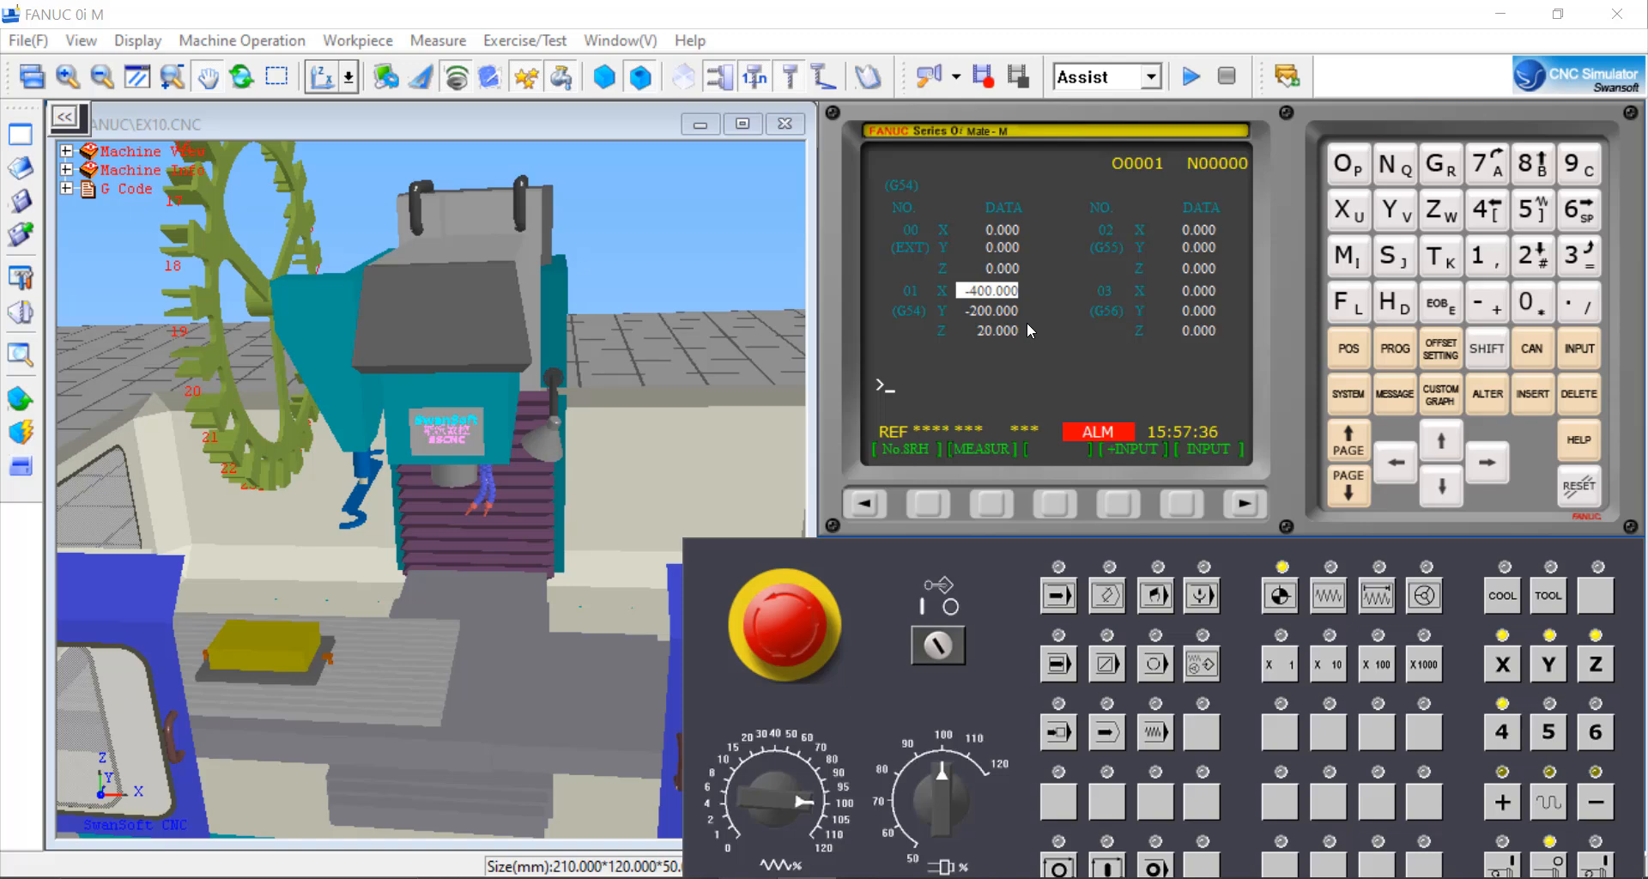
# Set the Z value of the G54 work offset to 0
pyautogui.click(1450, 485)
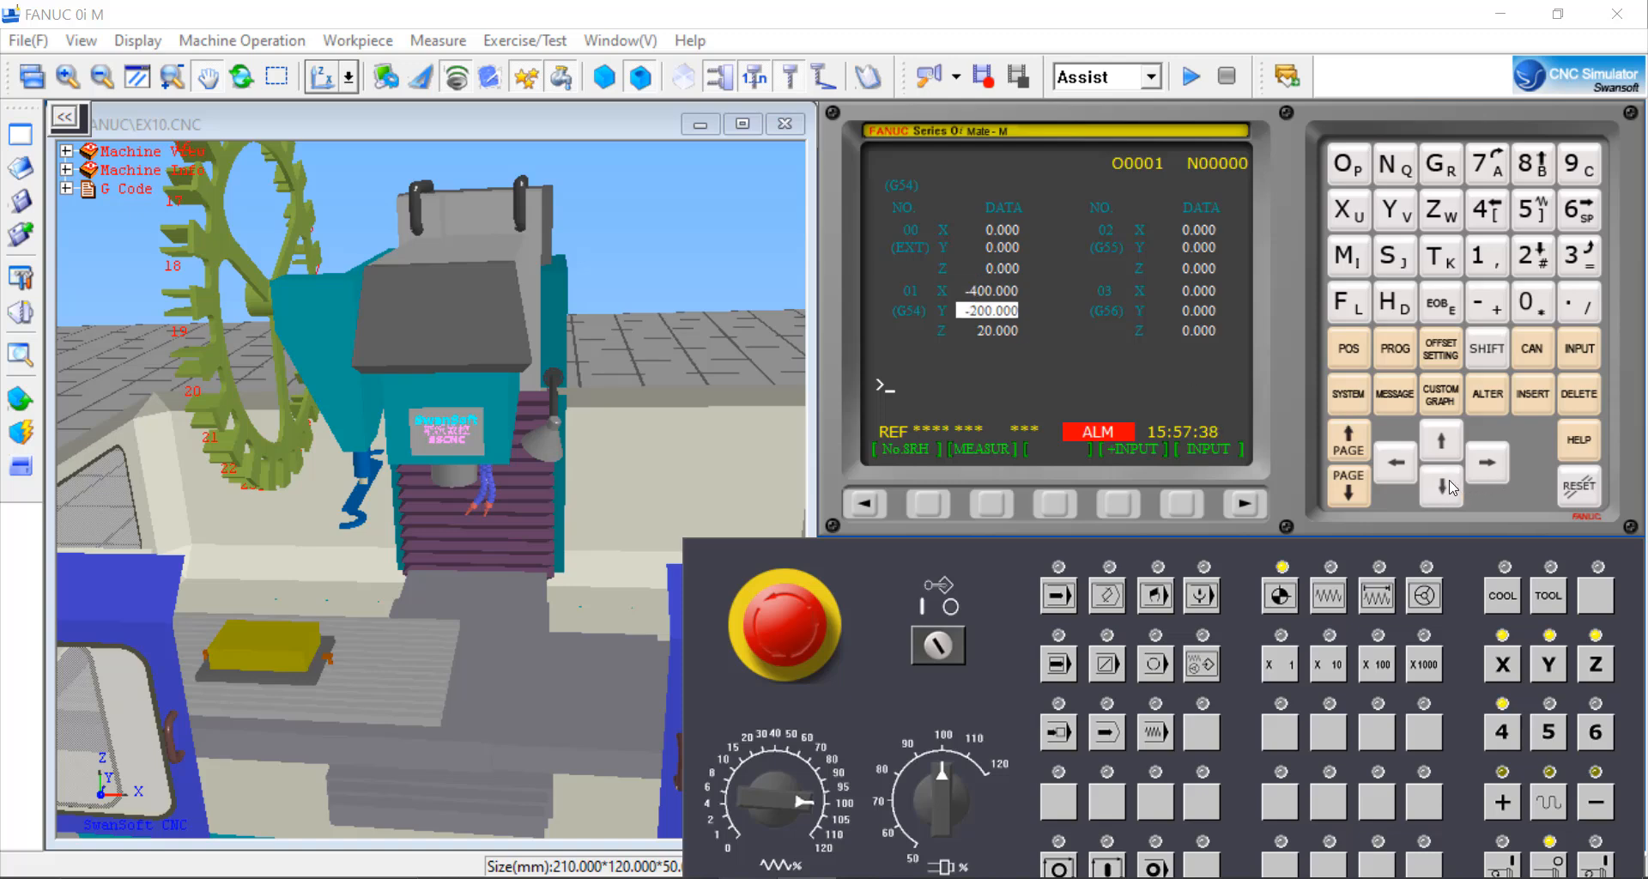
pyautogui.click(1450, 485)
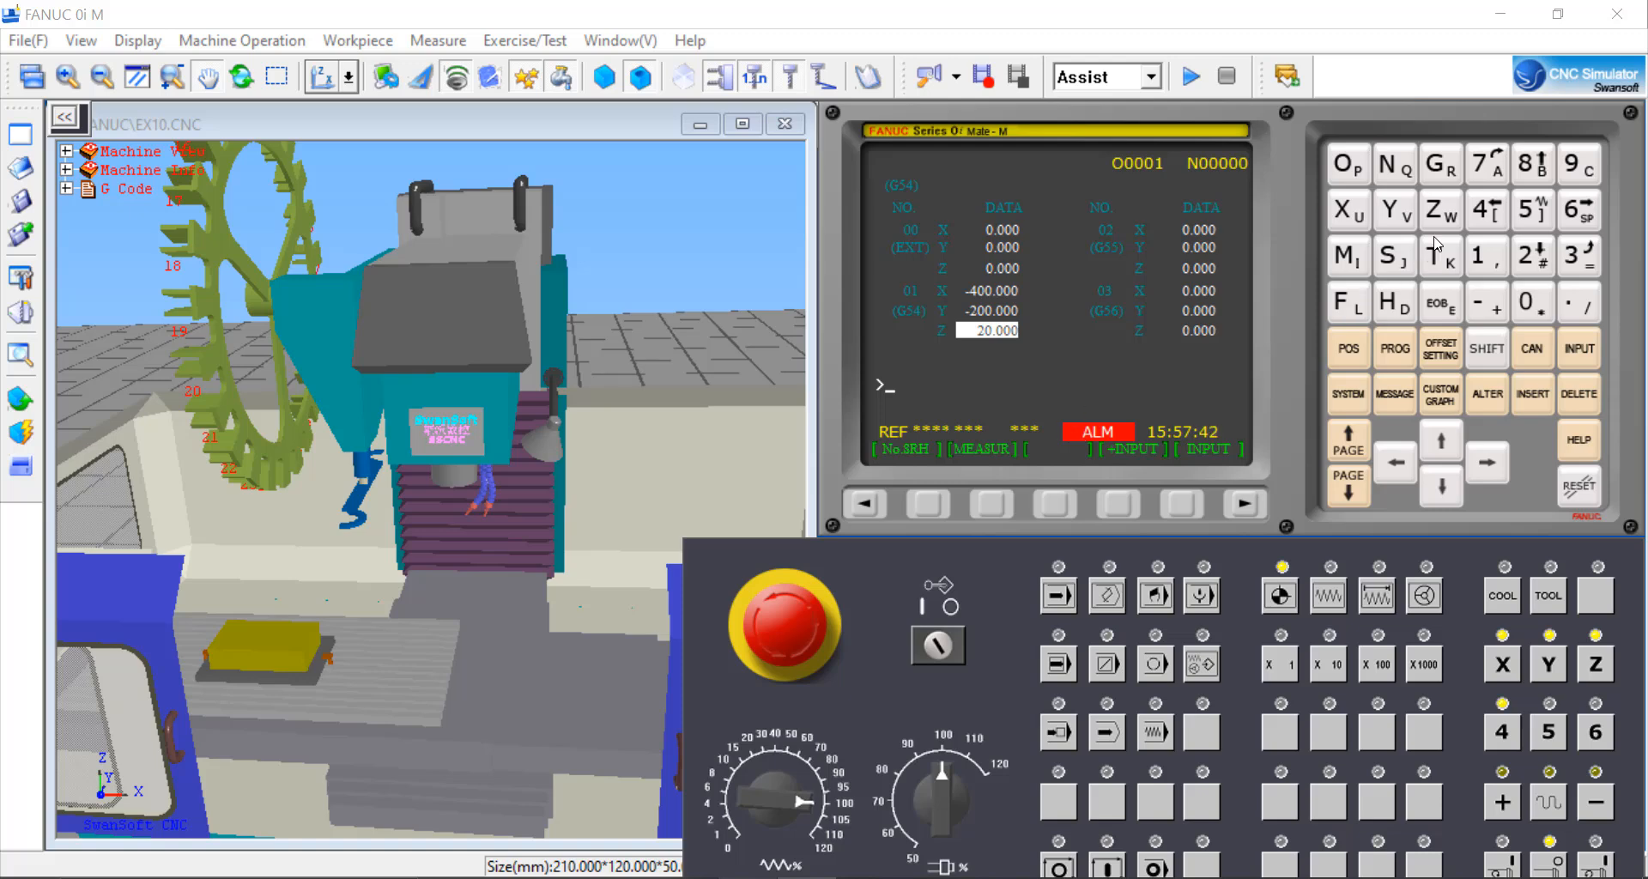
pyautogui.click(1443, 211)
pyautogui.click(1528, 302)
pyautogui.click(999, 503)
# Open tool management and set the length of flat tool 001 to 150, keeping its other settings
pyautogui.click(265, 42)
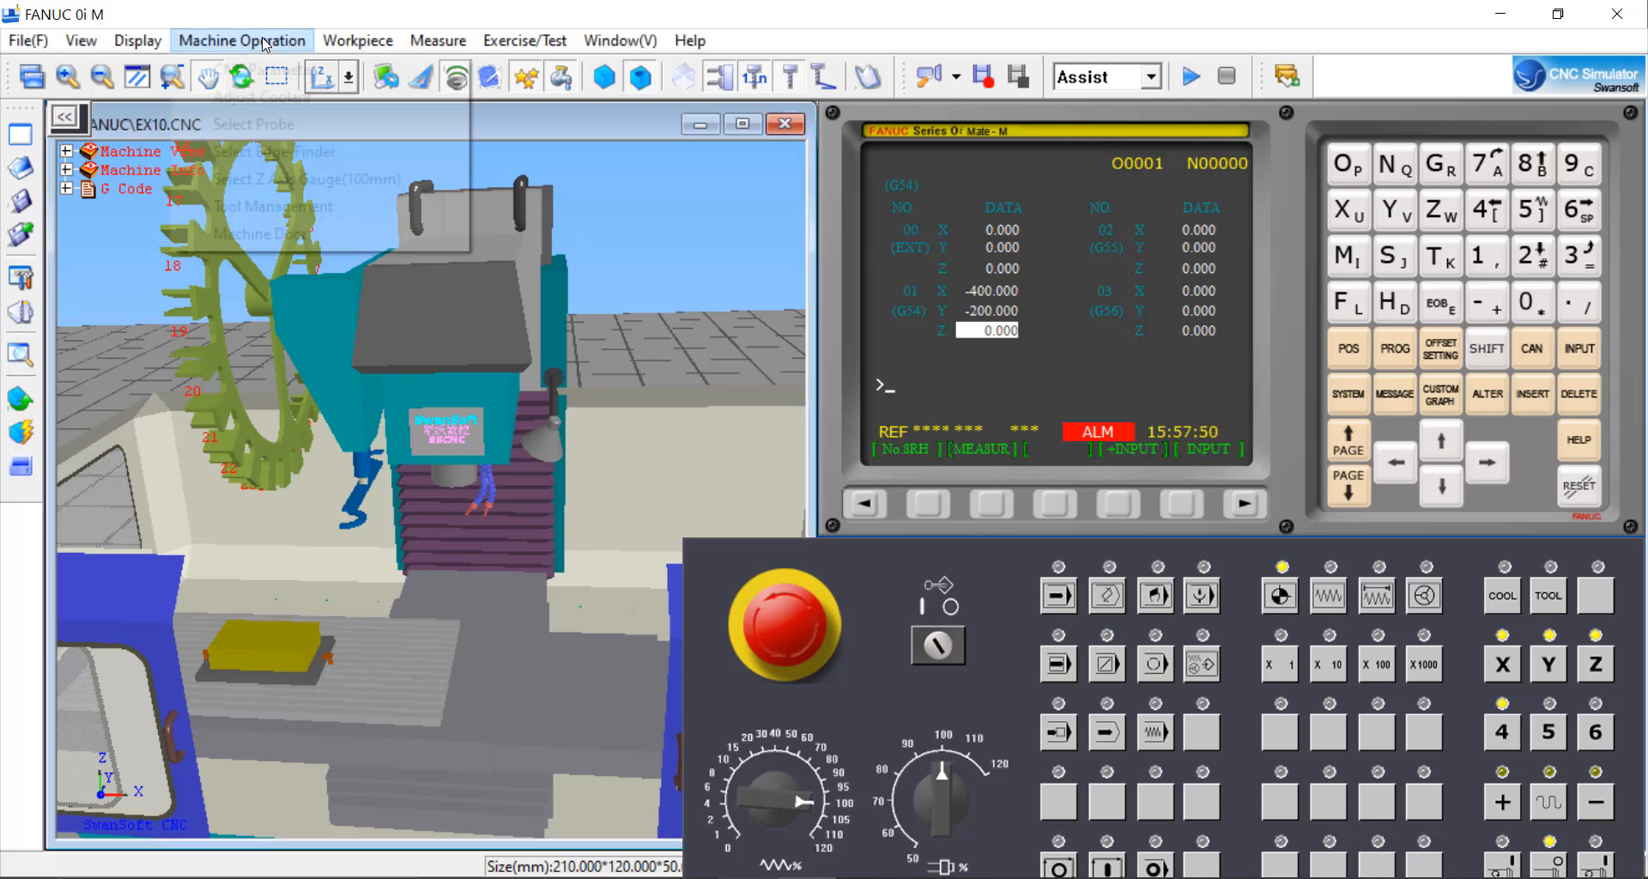
pyautogui.click(290, 208)
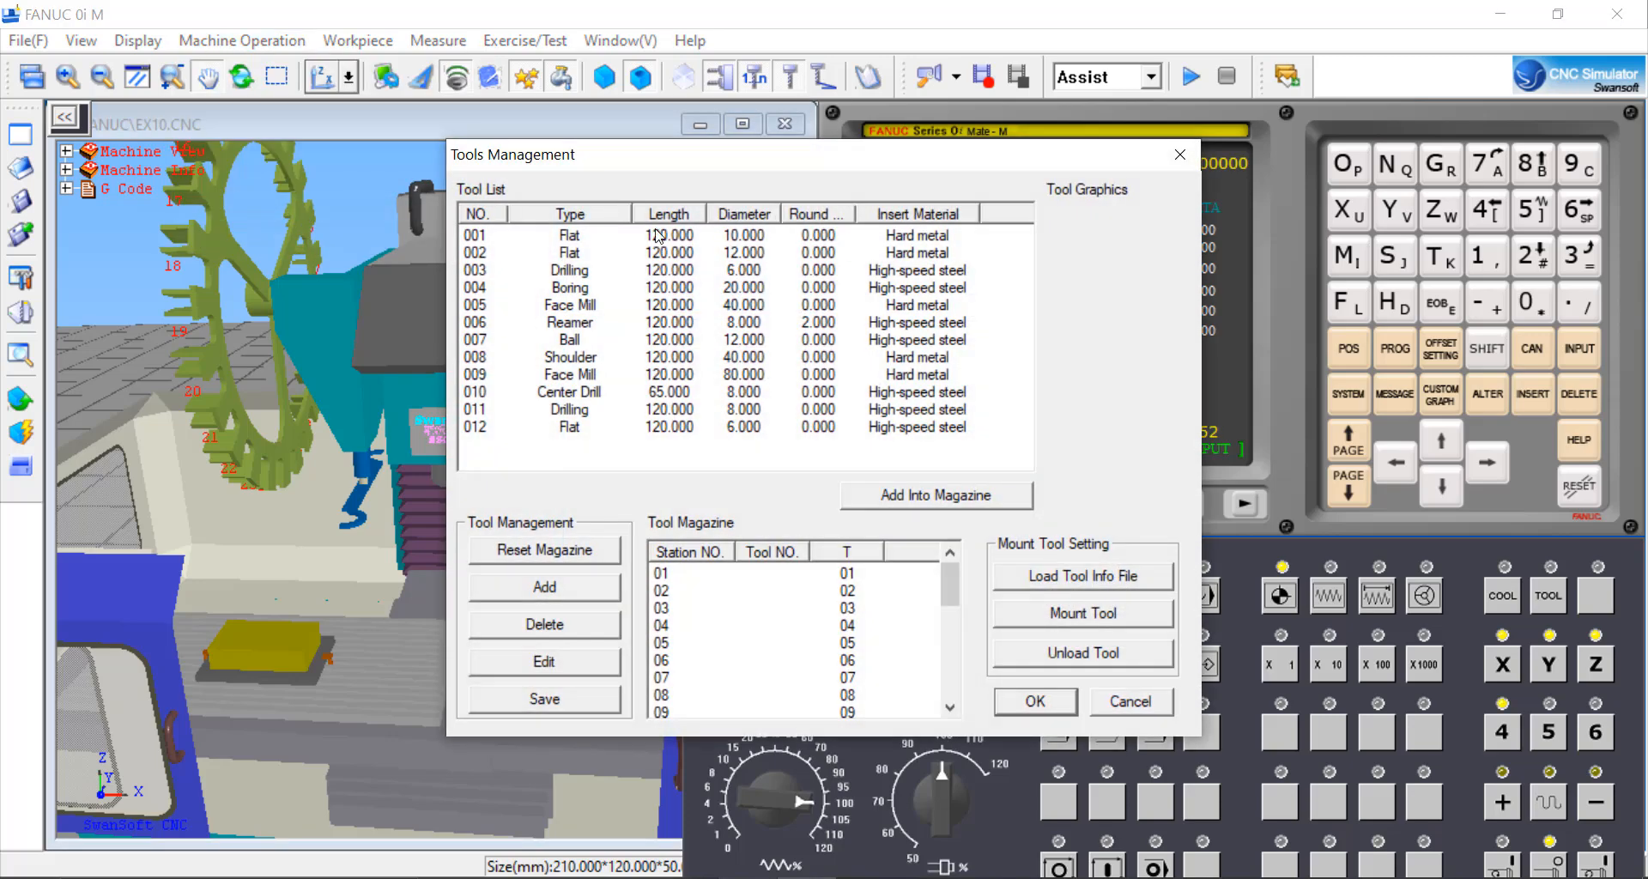
pyautogui.click(622, 237)
pyautogui.doubleClick(622, 240)
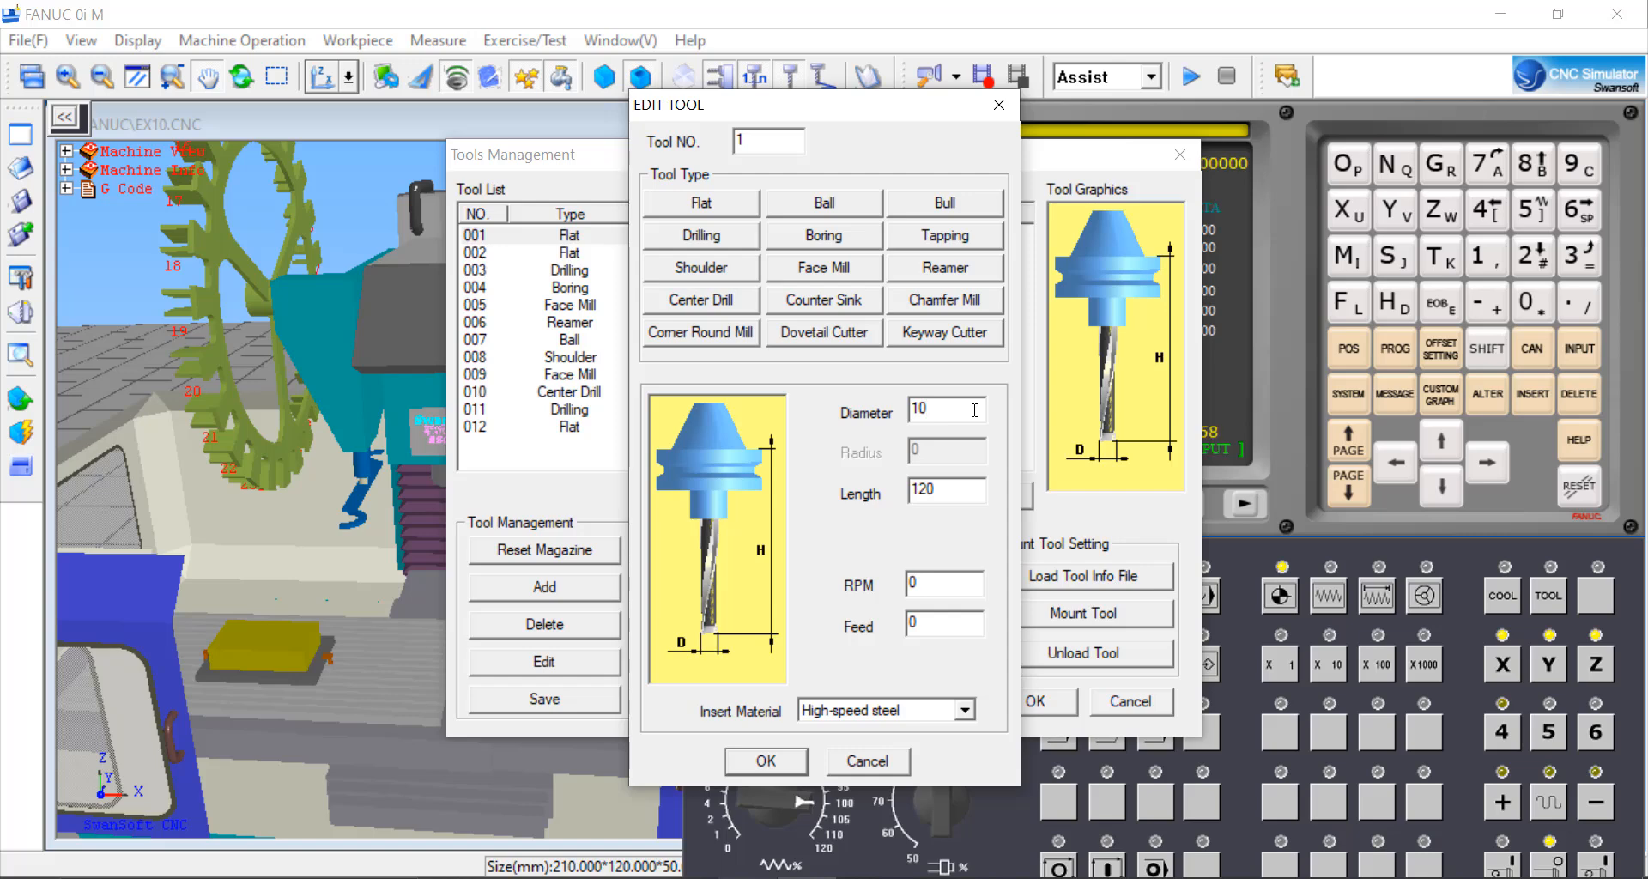
pyautogui.click(969, 489)
pyautogui.doubleClick(967, 489)
pyautogui.write('150')
pyautogui.click(968, 711)
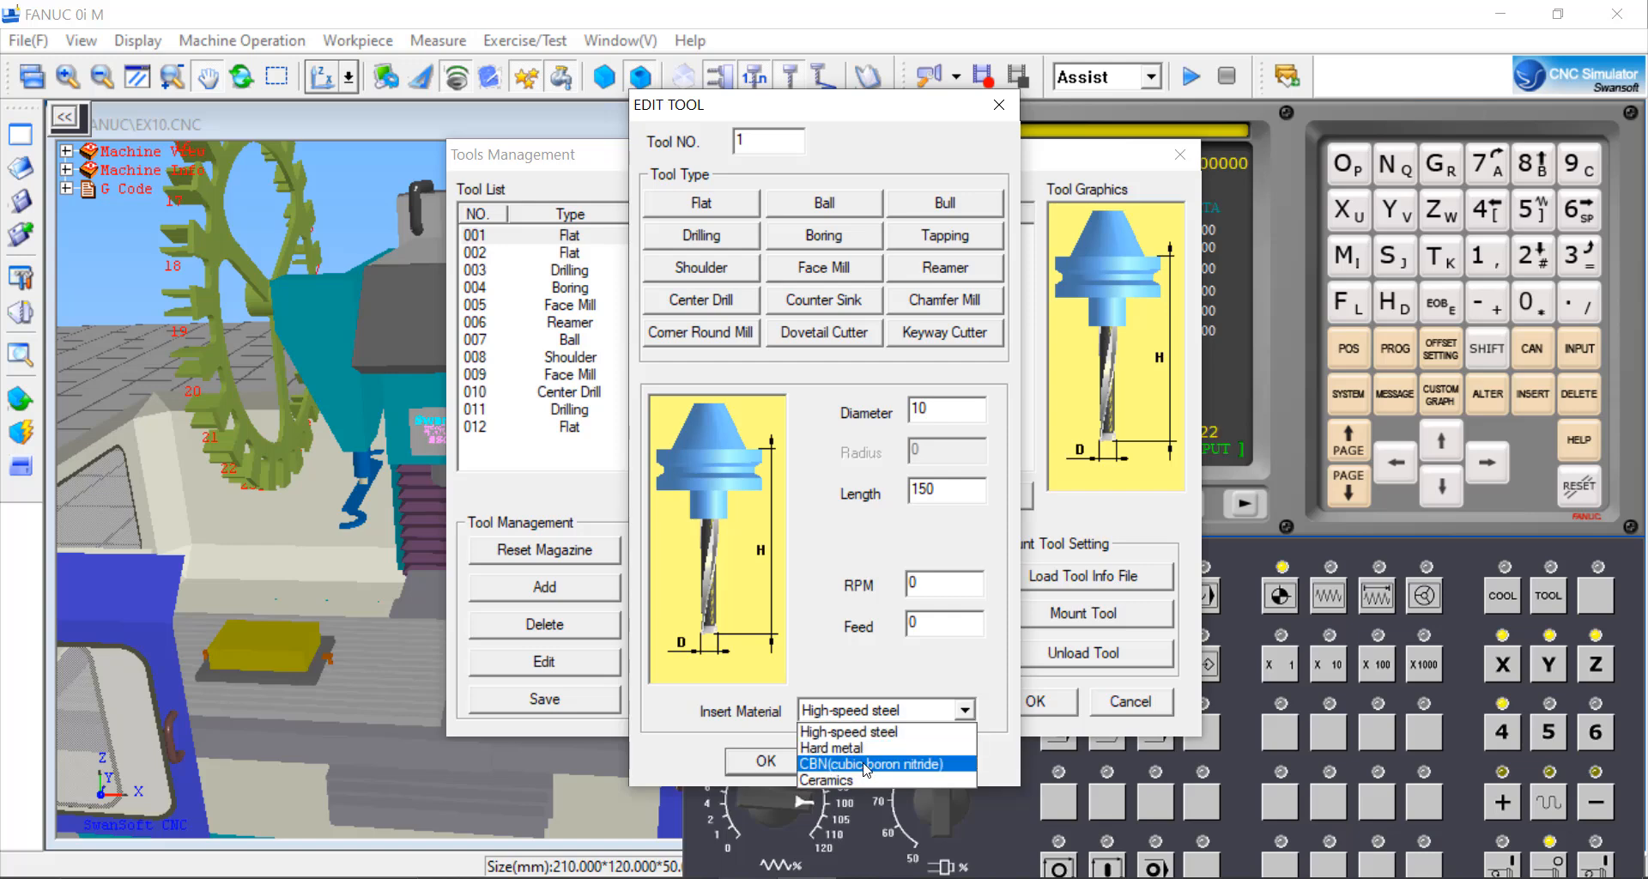
pyautogui.click(672, 740)
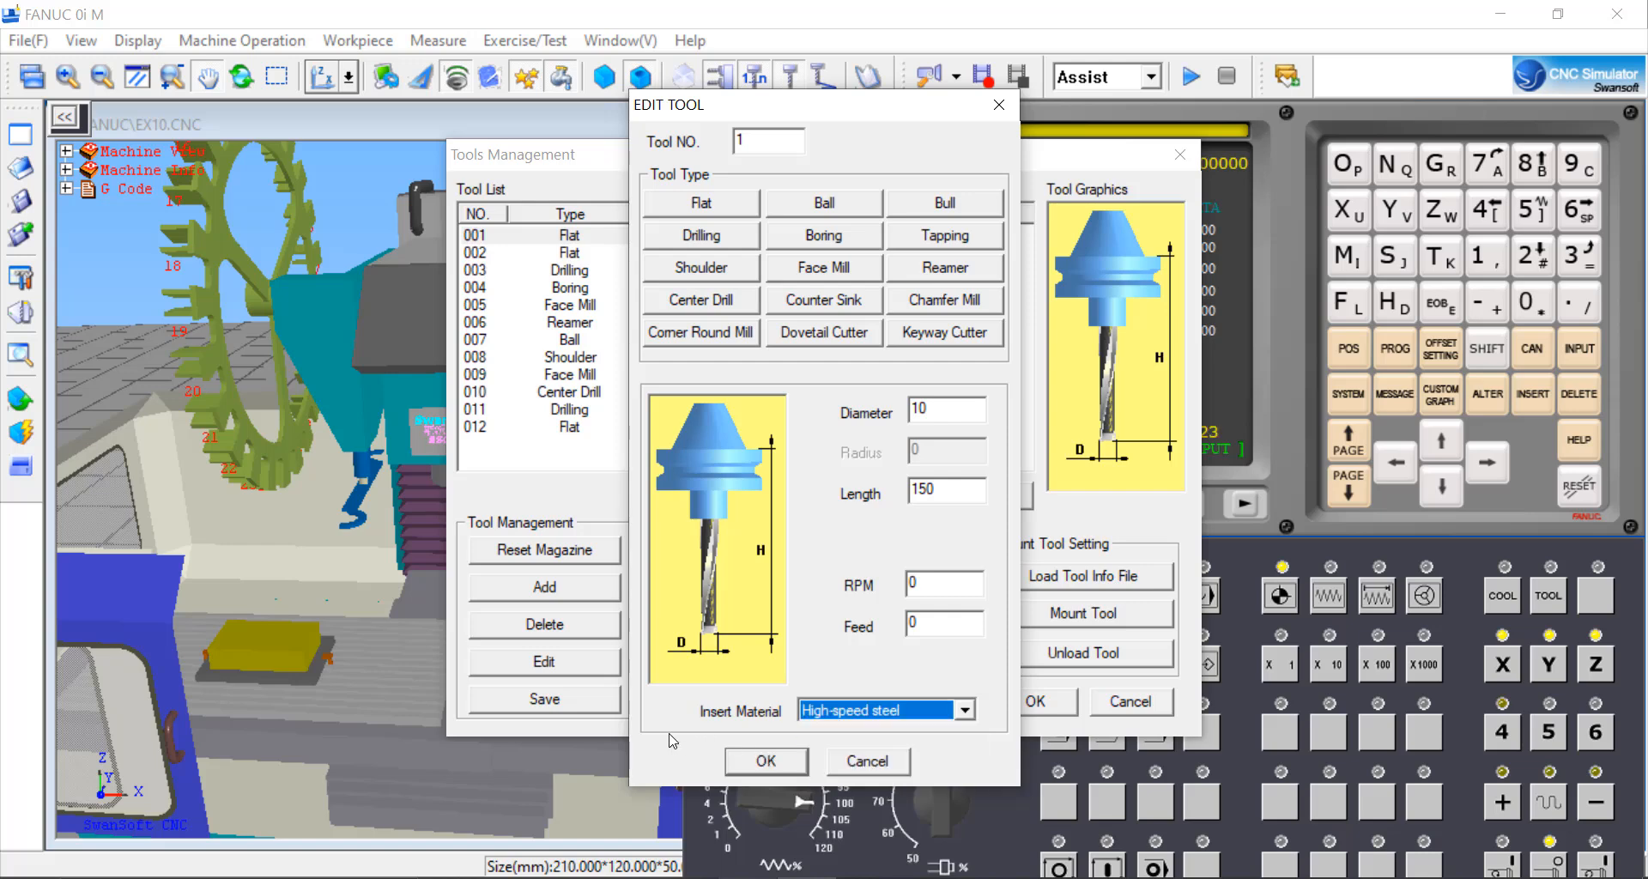
pyautogui.click(764, 760)
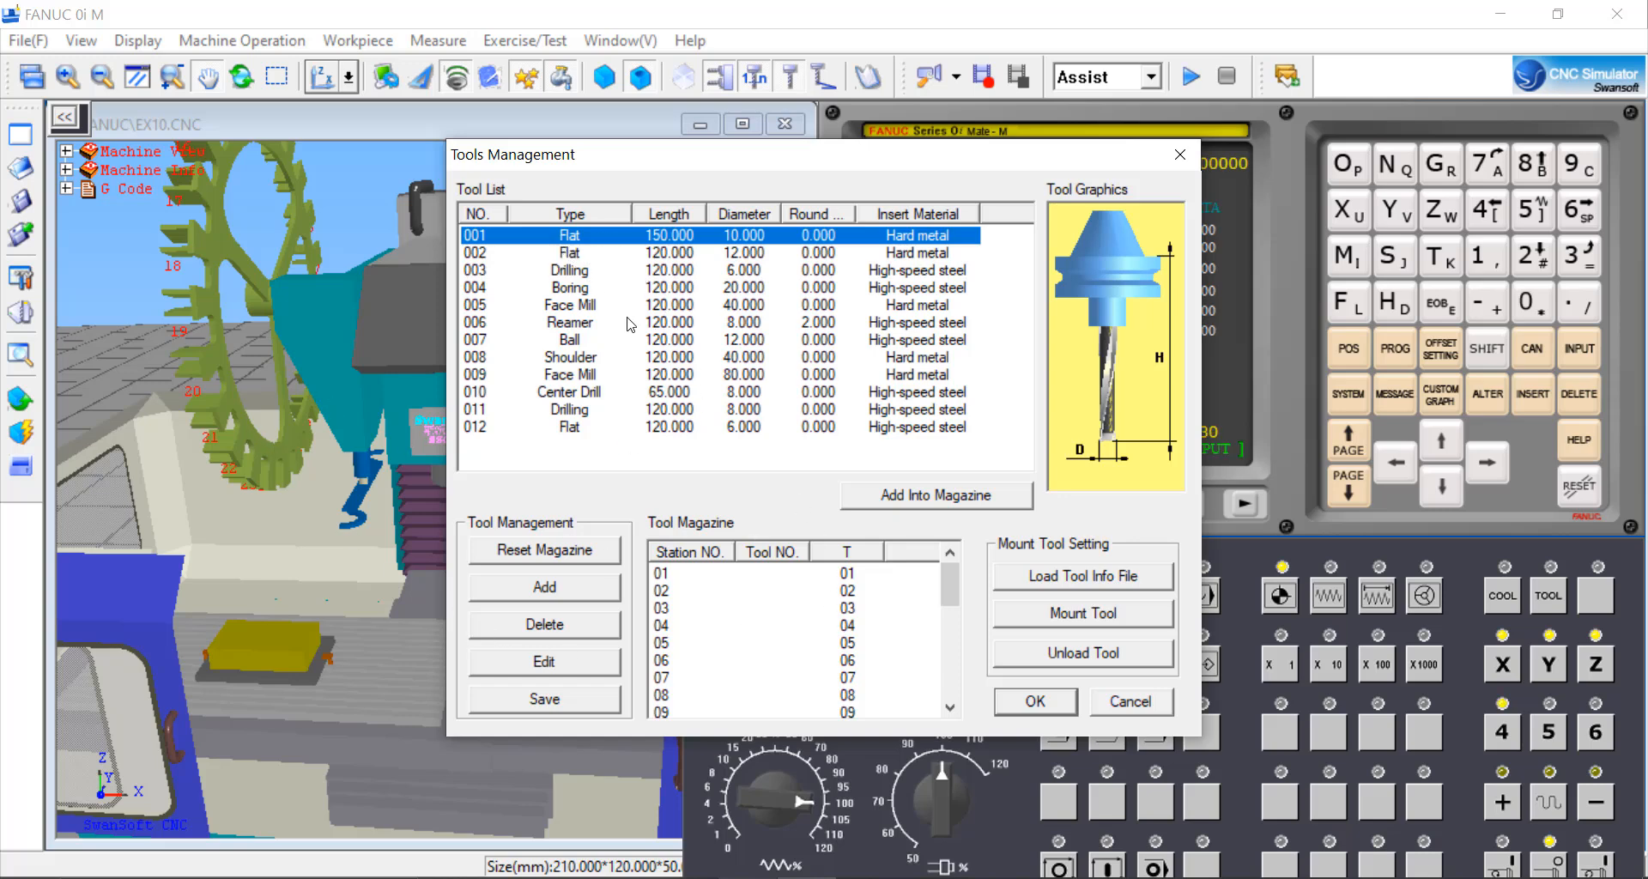
# Load flat tool 001 into magazine station 01
pyautogui.click(189, 290)
pyautogui.click(725, 573)
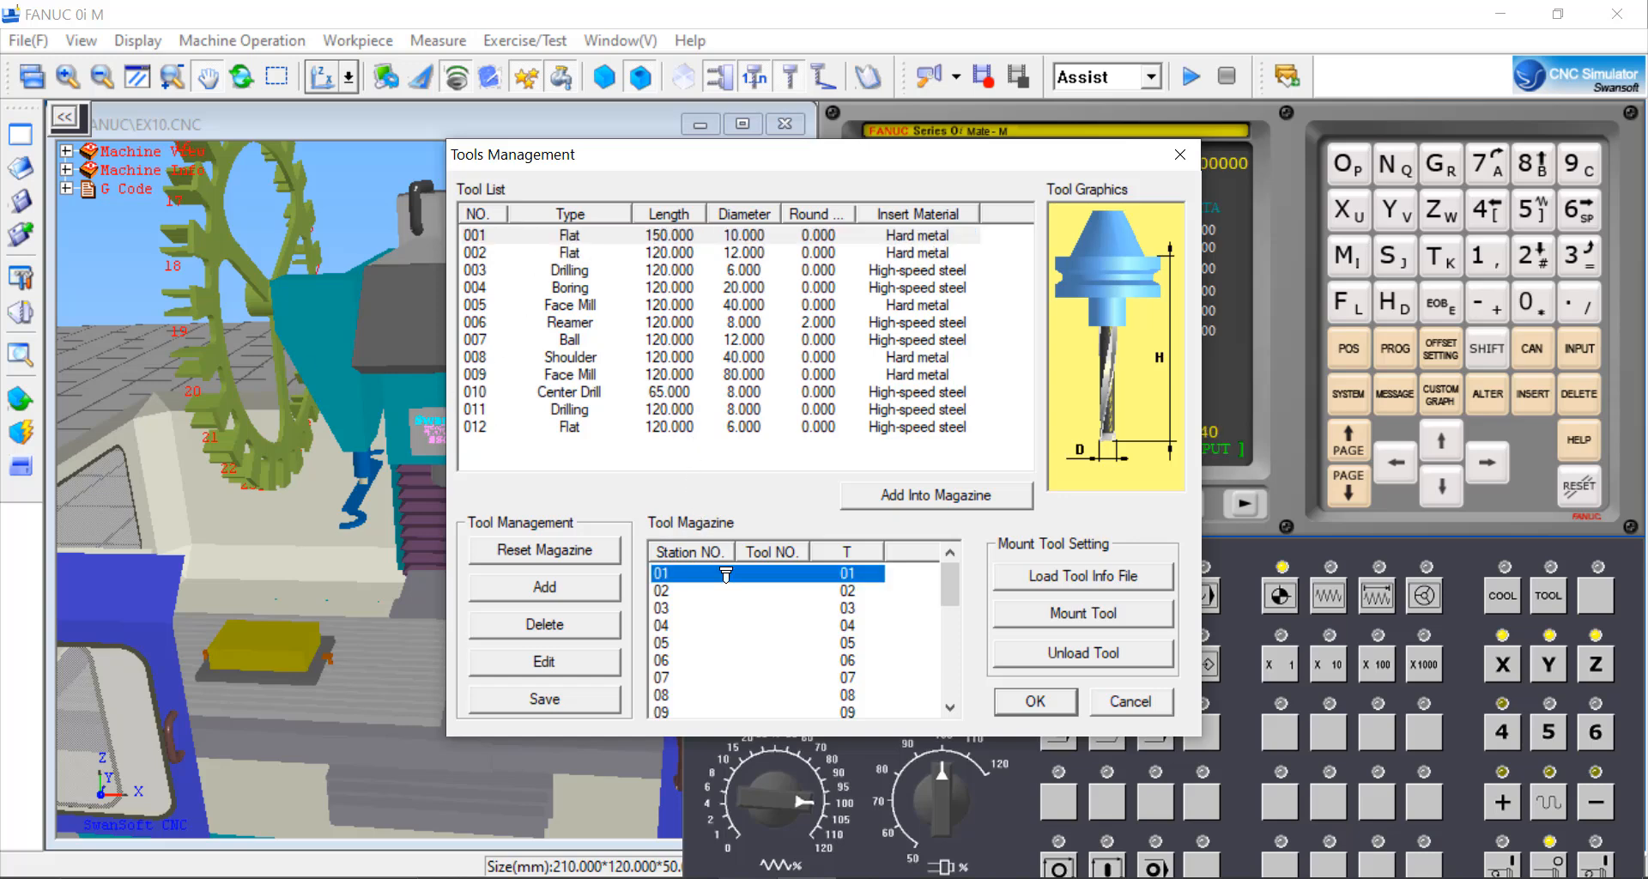
pyautogui.click(725, 573)
# Edit drilling tool 003 to a diameter of 10 and a length of 120
pyautogui.click(587, 272)
pyautogui.doubleClick(589, 273)
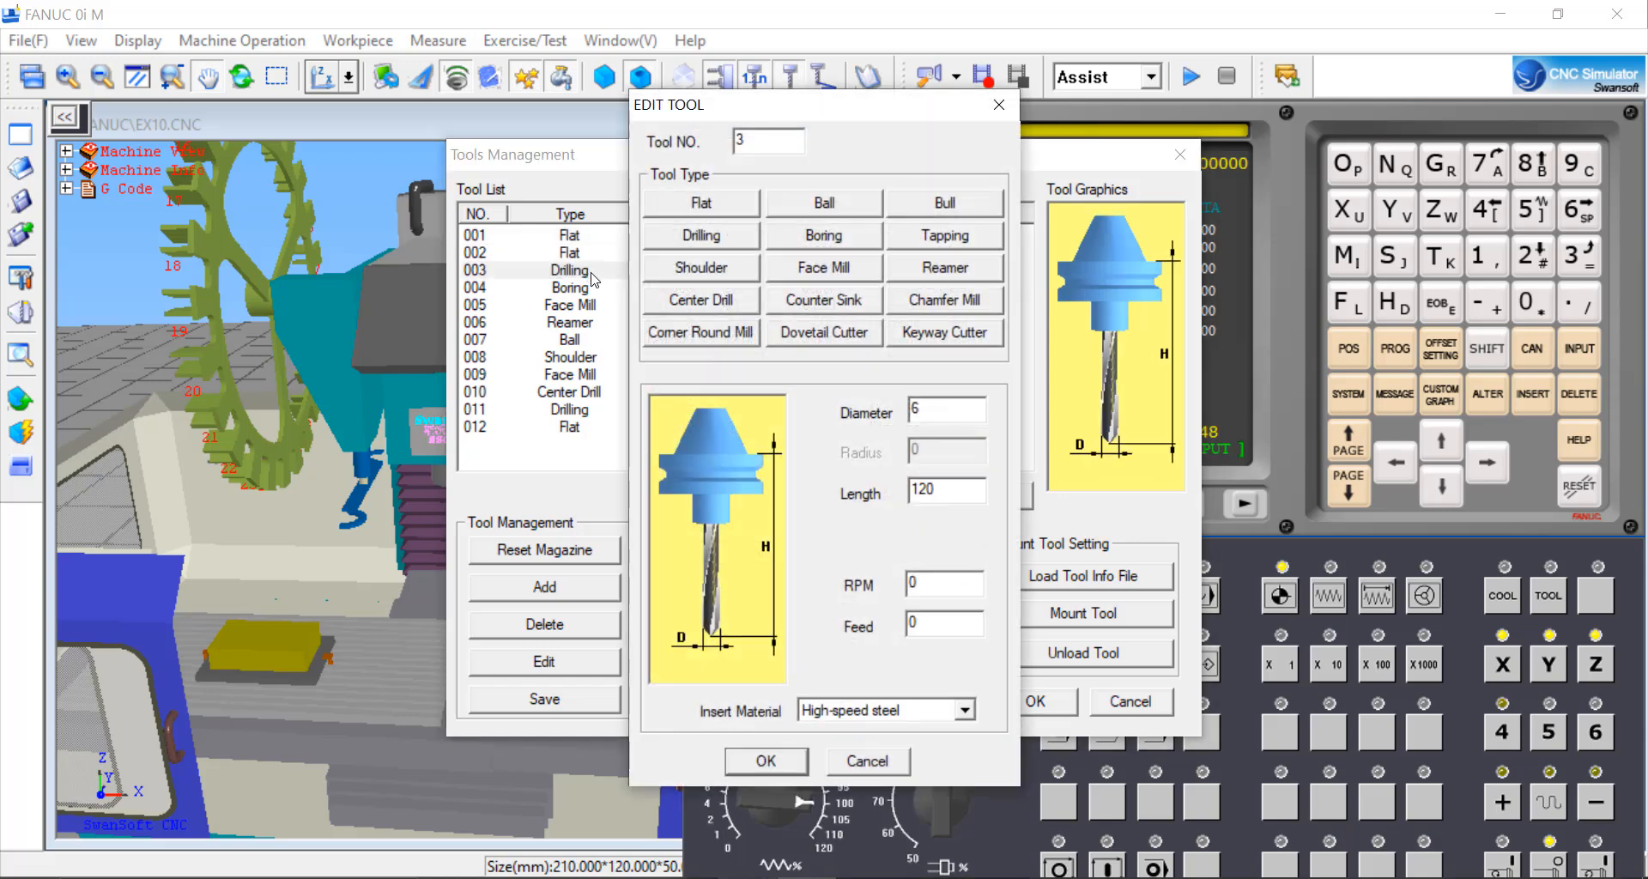
pyautogui.doubleClick(976, 420)
pyautogui.write('10')
pyautogui.doubleClick(956, 487)
pyautogui.write('120')
pyautogui.click(766, 761)
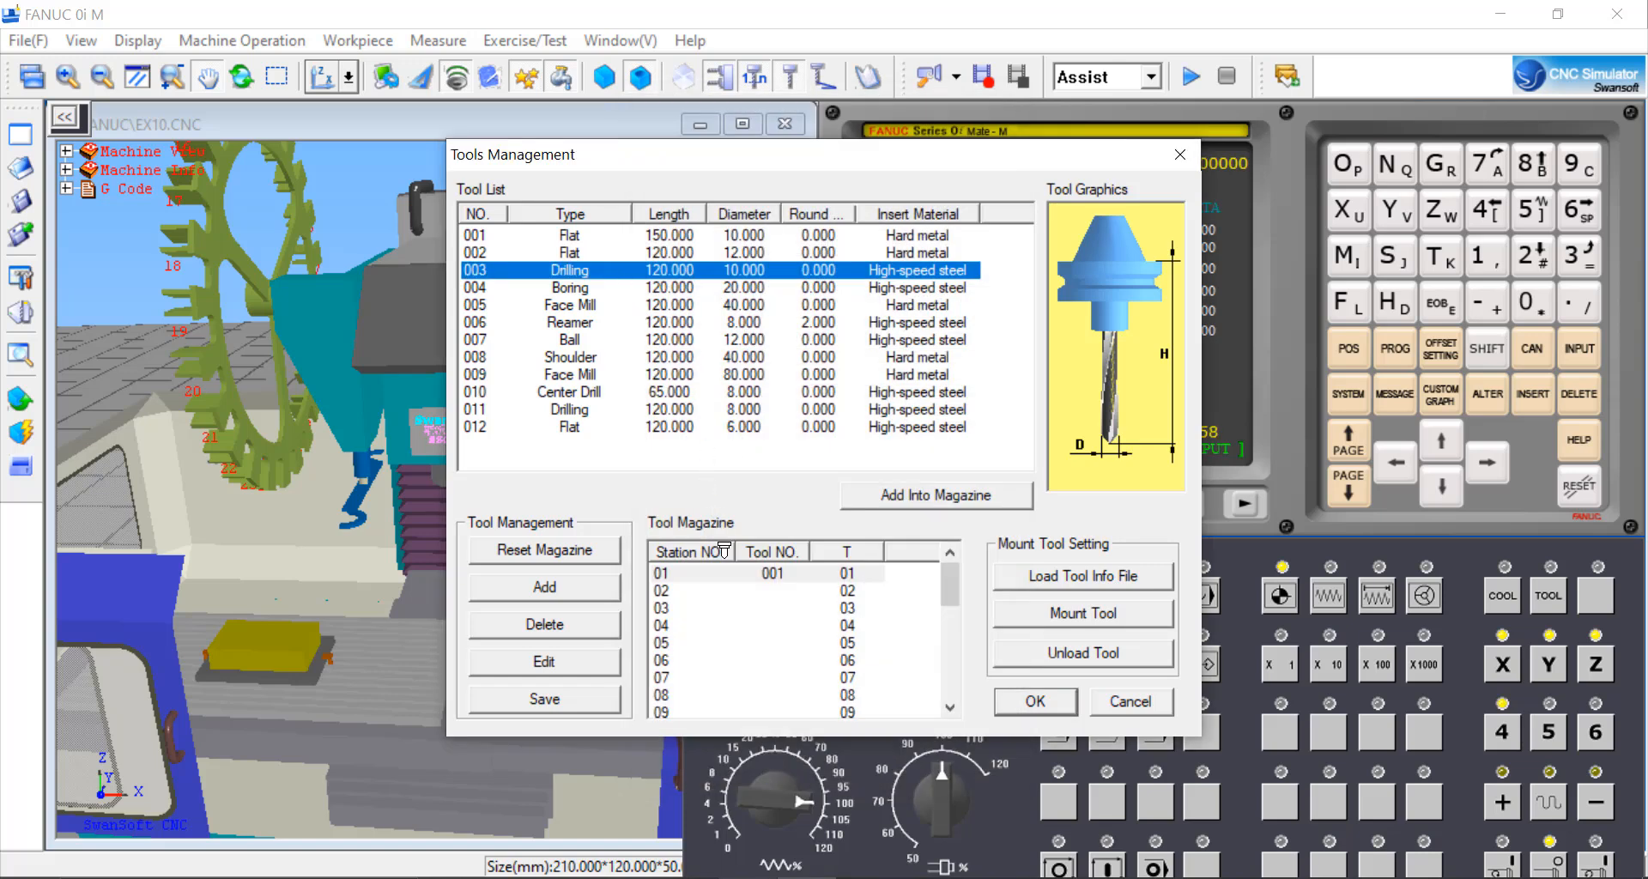
# Load drilling tool 003 into magazine station 02 and apply the tool management settings
pyautogui.click(746, 591)
pyautogui.moveTo(748, 605); pyautogui.dragTo(749, 603)
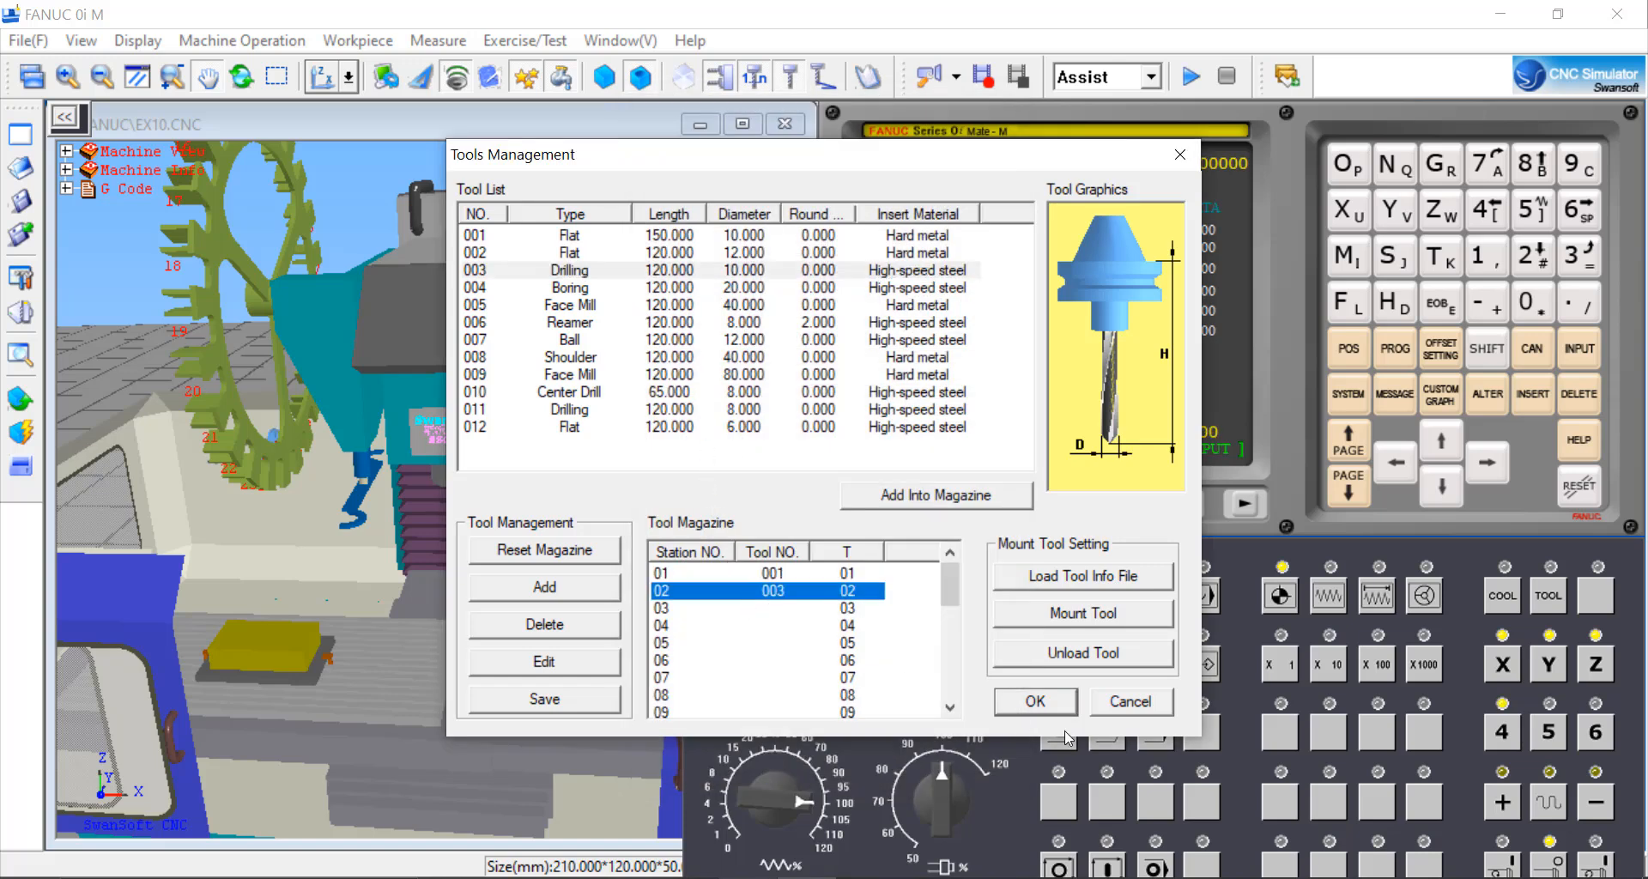
pyautogui.click(1043, 702)
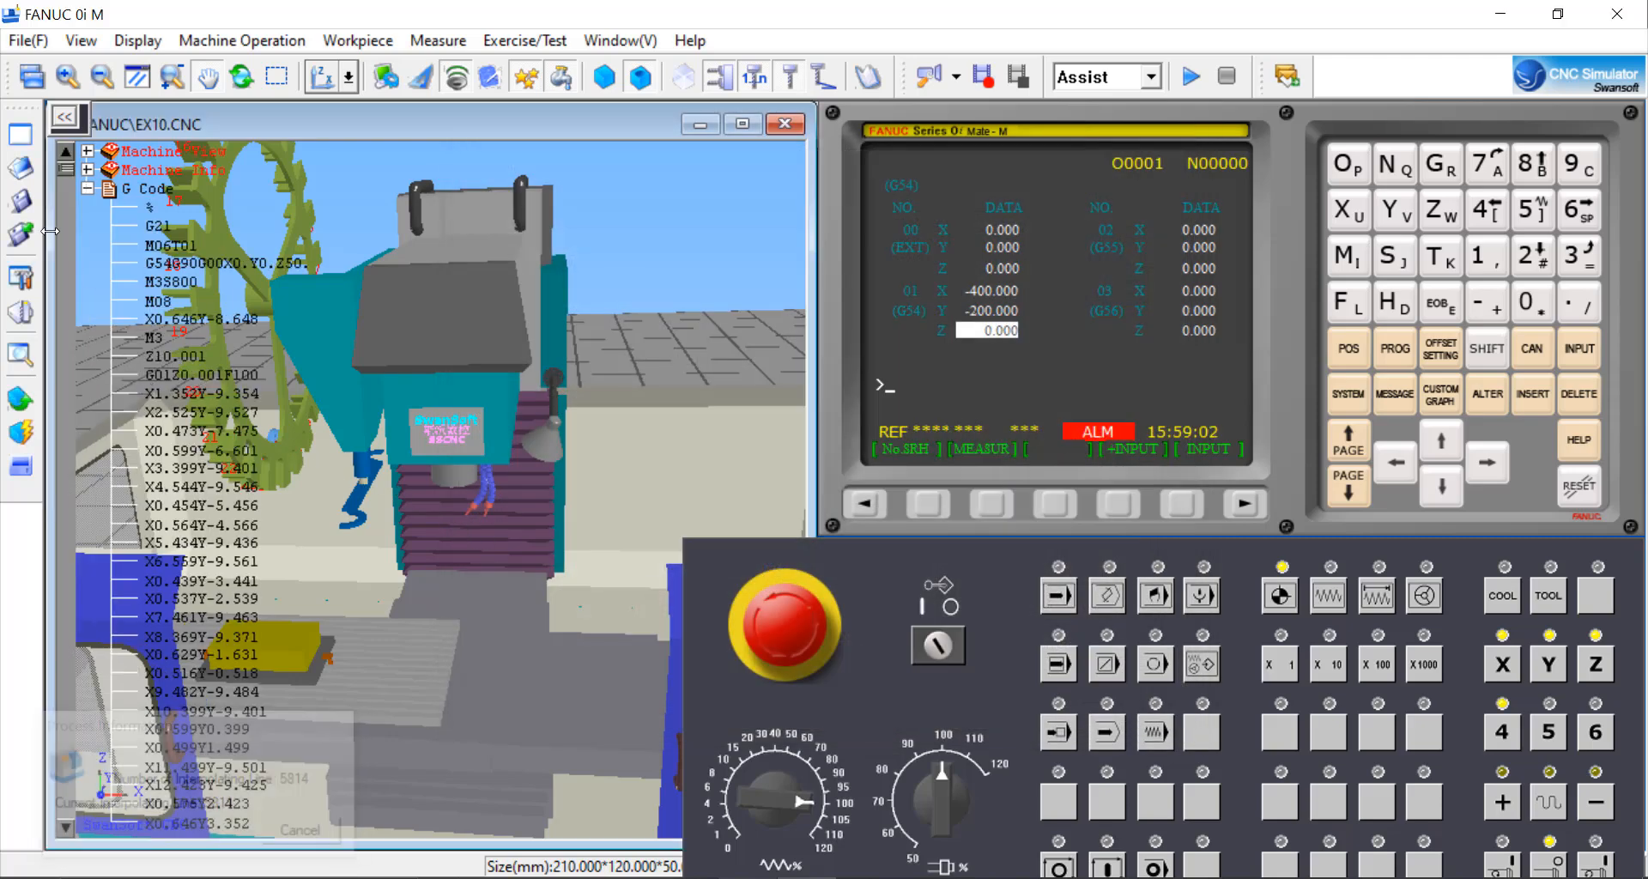
# Collapse the G-code listing and examine the tool magazine, changer arm and spindle from several angles
pyautogui.click(87, 188)
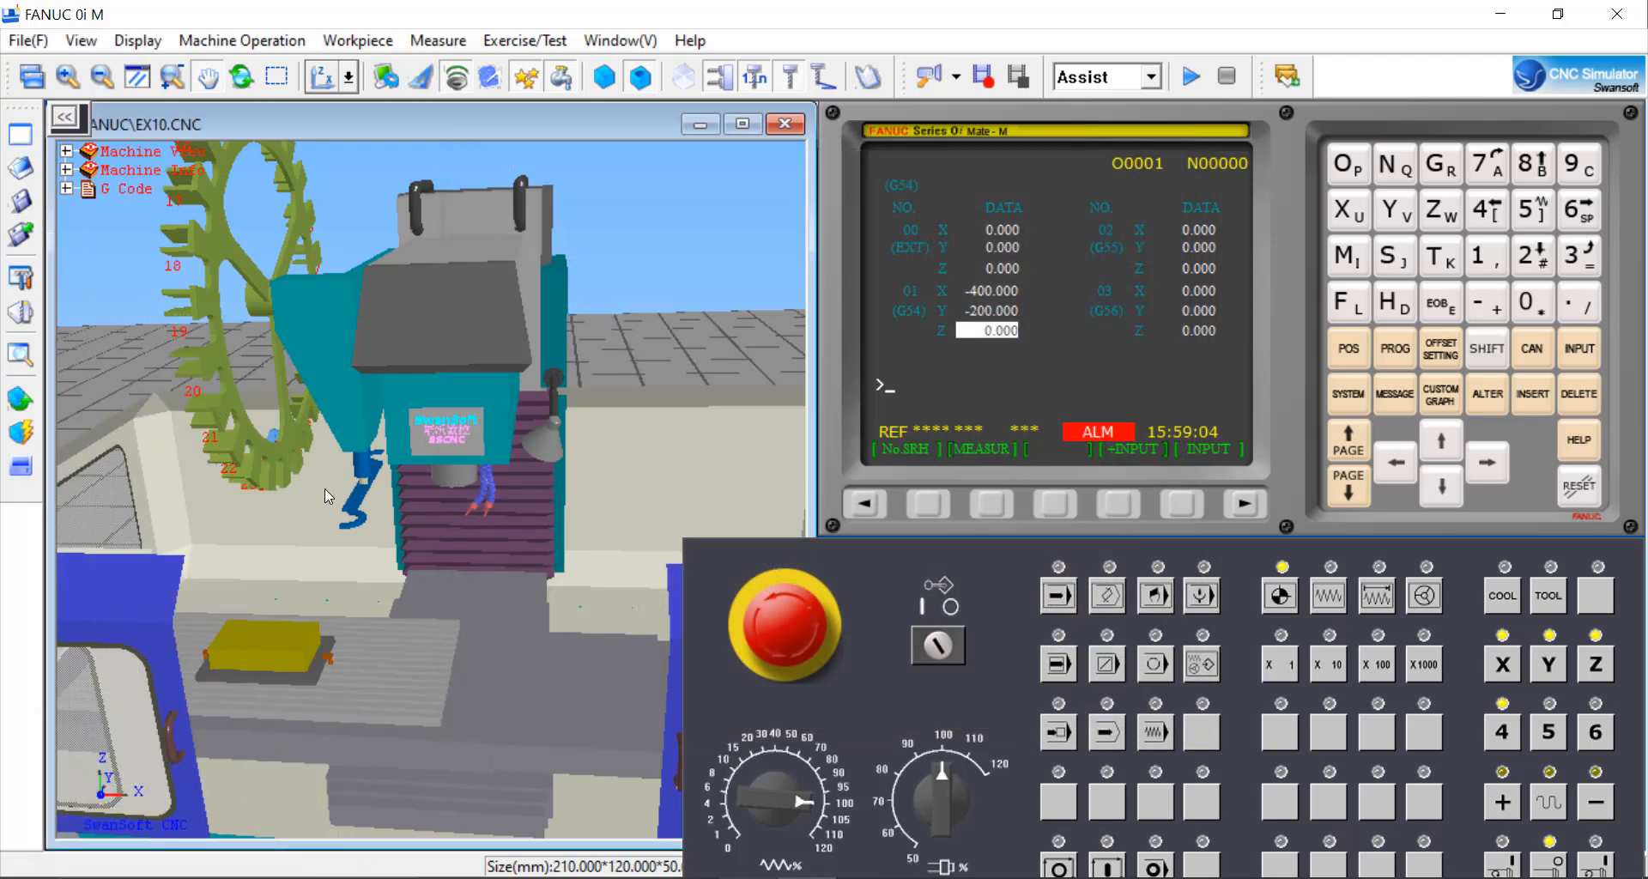
pyautogui.moveTo(385, 490); pyautogui.dragTo(455, 462, button='middle')
pyautogui.scroll(-4, 447, 538)
pyautogui.scroll(3, 457, 507)
pyautogui.scroll(3, 456, 507)
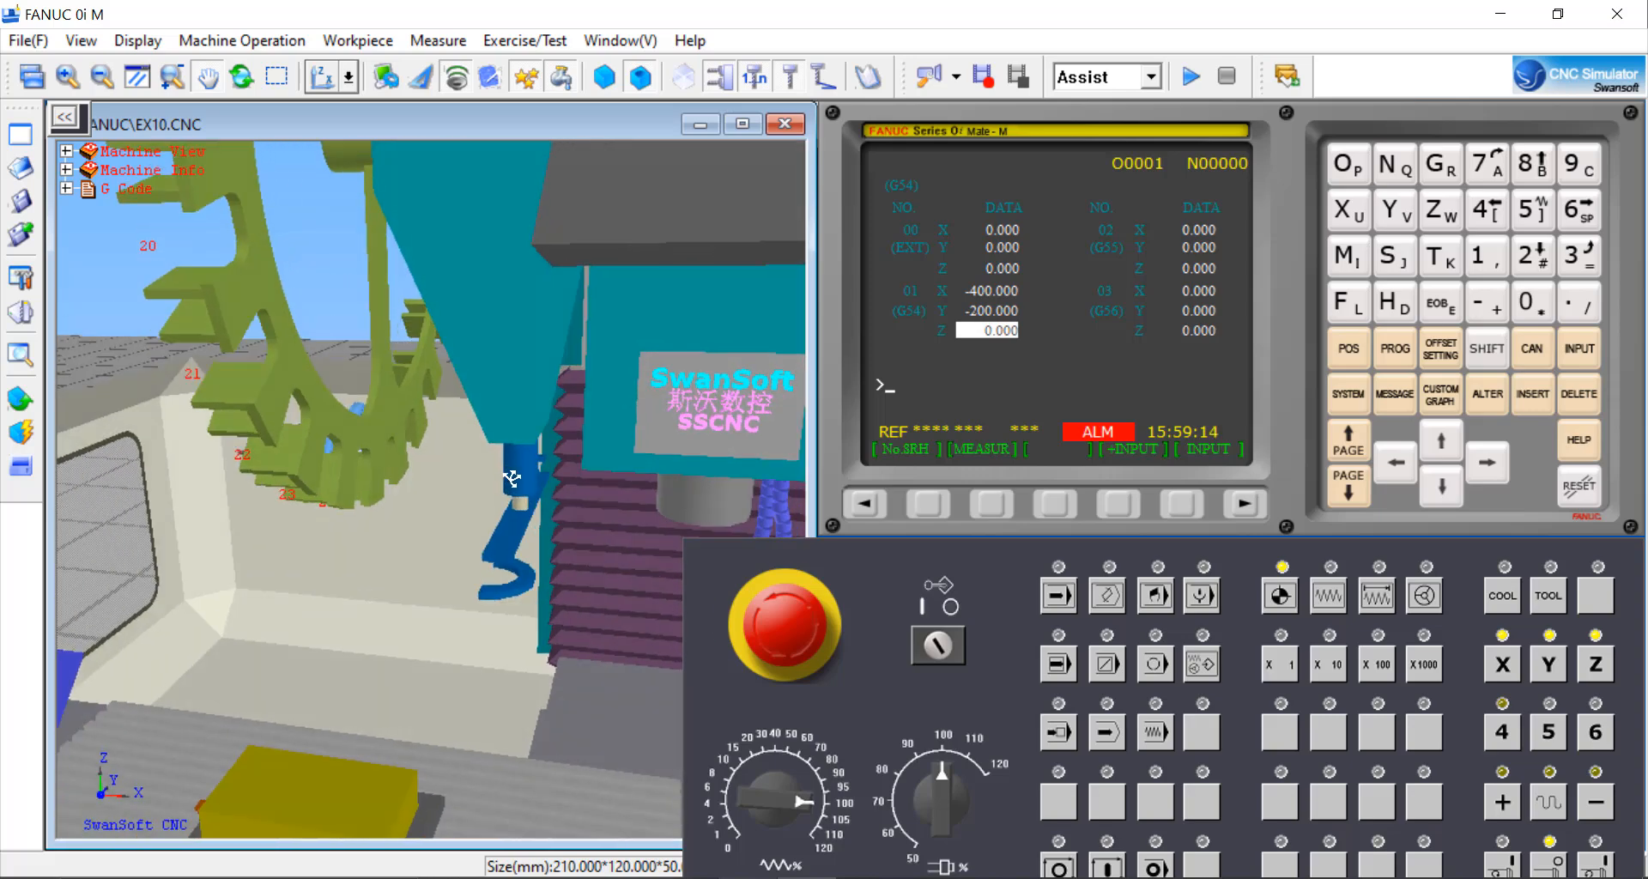
pyautogui.scroll(2, 455, 461)
pyautogui.scroll(-4, 455, 460)
pyautogui.scroll(2, 456, 459)
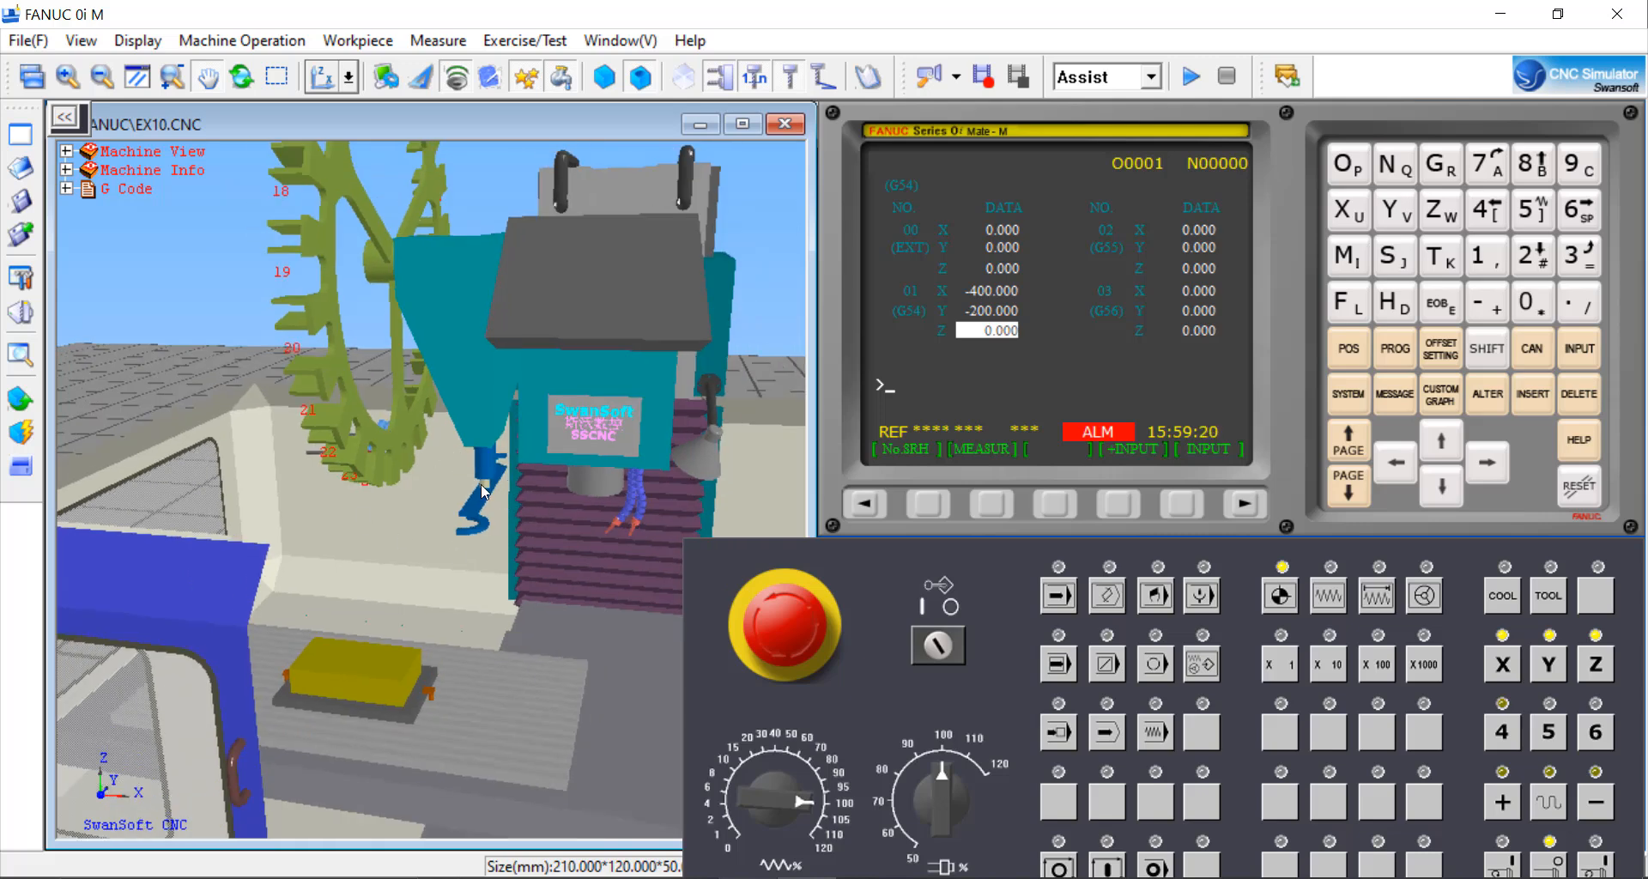
pyautogui.scroll(1, 383, 433)
pyautogui.scroll(-3, 338, 331)
pyautogui.moveTo(376, 262); pyautogui.dragTo(416, 263, button='middle')
pyautogui.scroll(2, 415, 251)
pyautogui.scroll(-2, 415, 251)
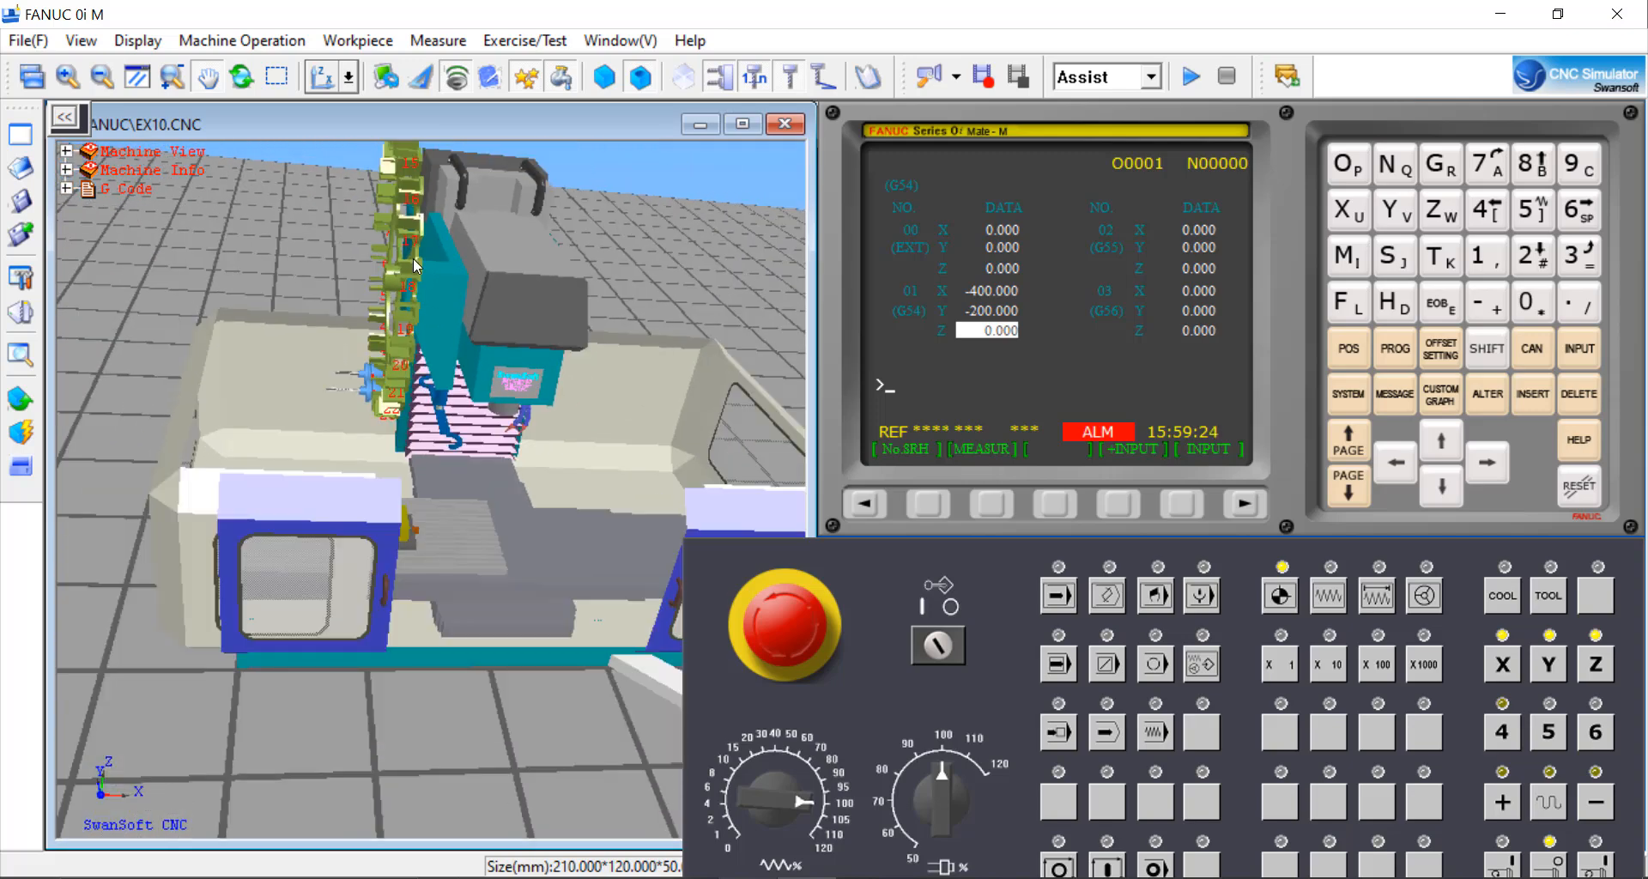
pyautogui.scroll(2, 412, 246)
pyautogui.moveTo(322, 330); pyautogui.dragTo(349, 367, button='middle')
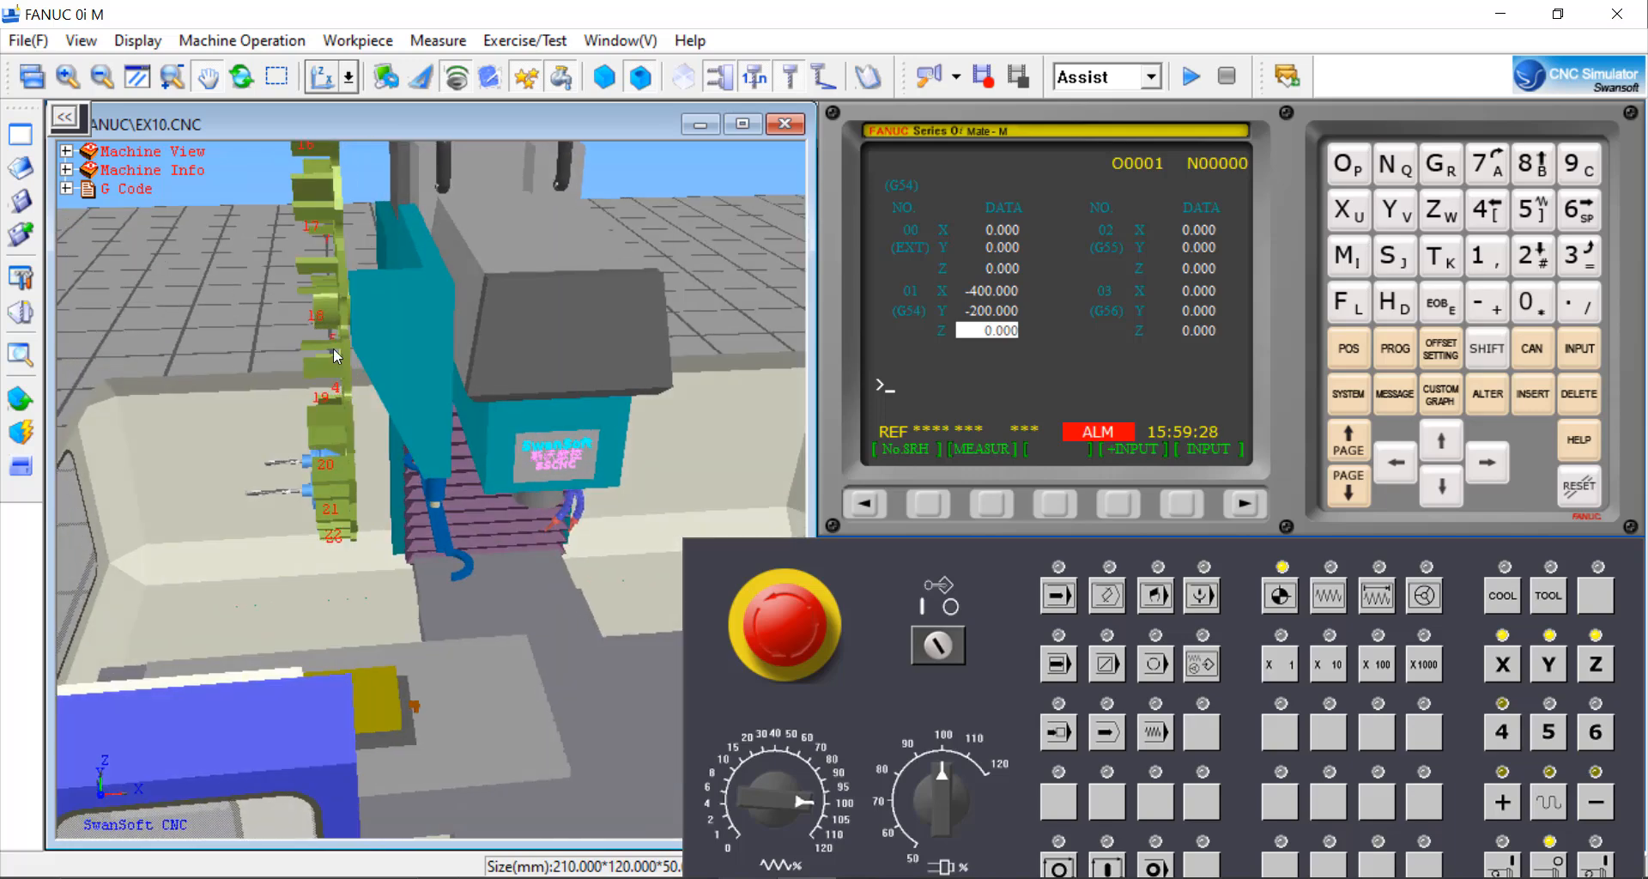
pyautogui.scroll(3, 296, 295)
pyautogui.scroll(-4, 343, 420)
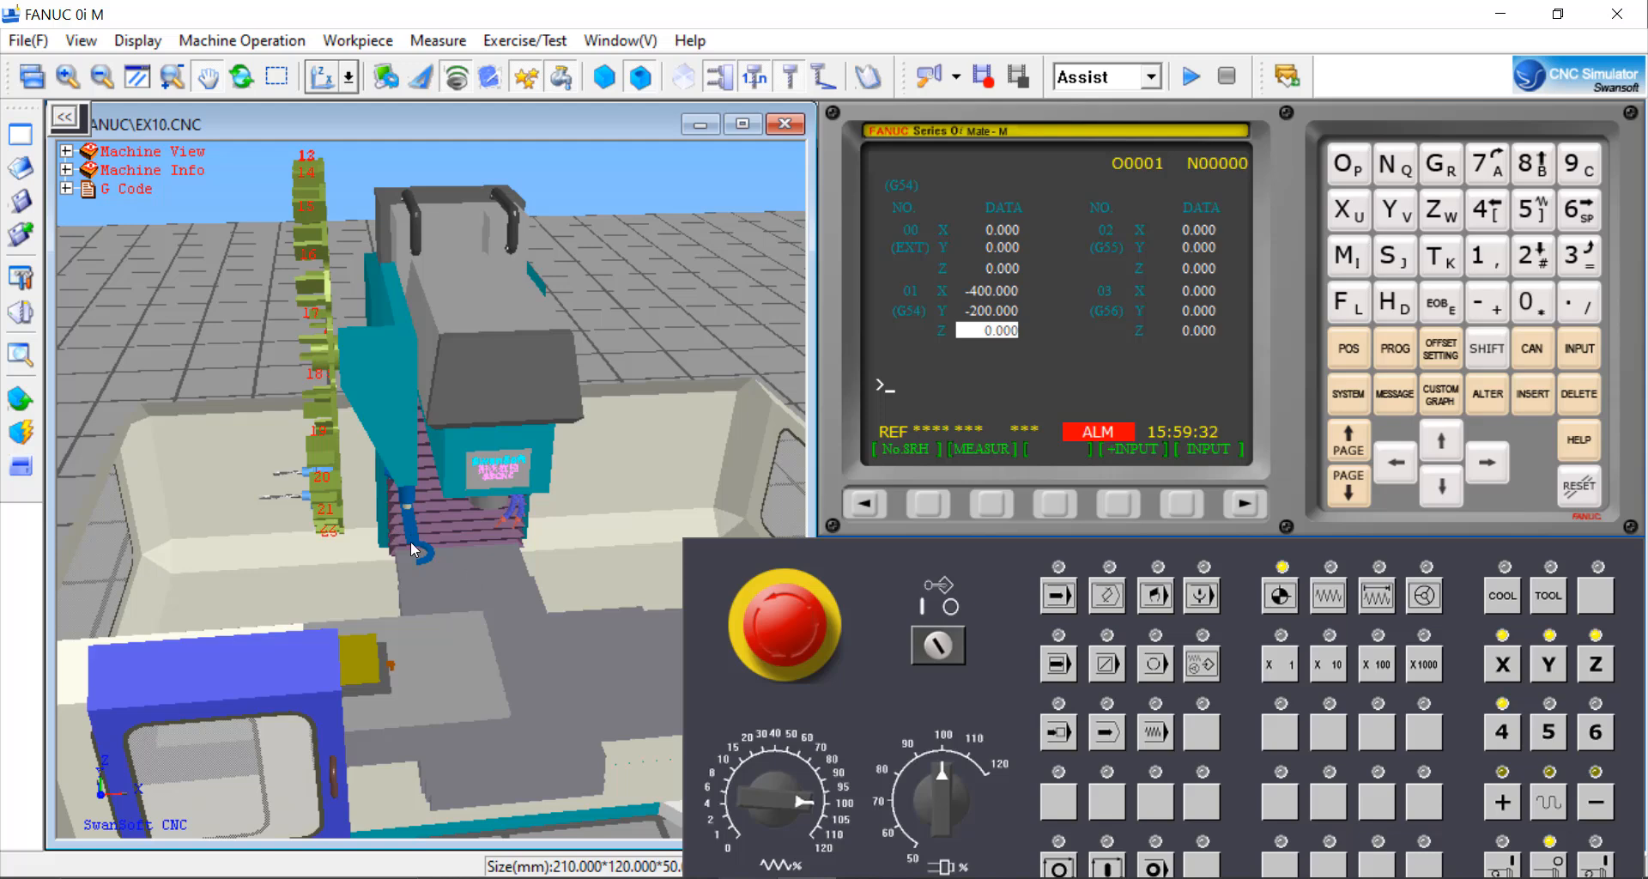
pyautogui.scroll(2, 398, 554)
pyautogui.scroll(3, 398, 553)
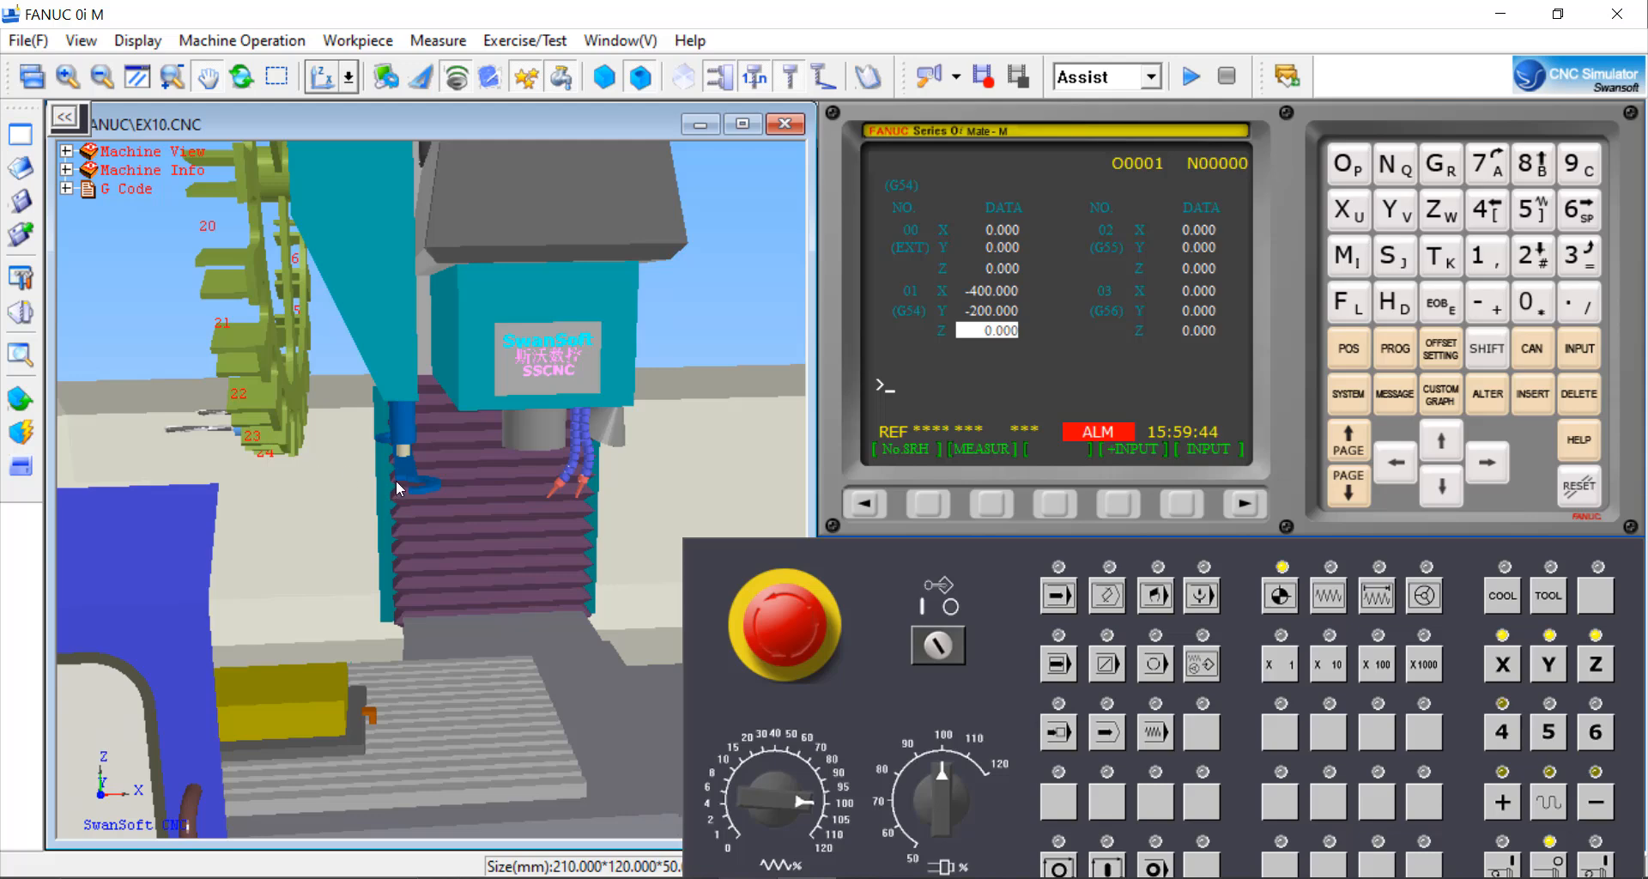
pyautogui.moveTo(398, 461); pyautogui.dragTo(445, 400)
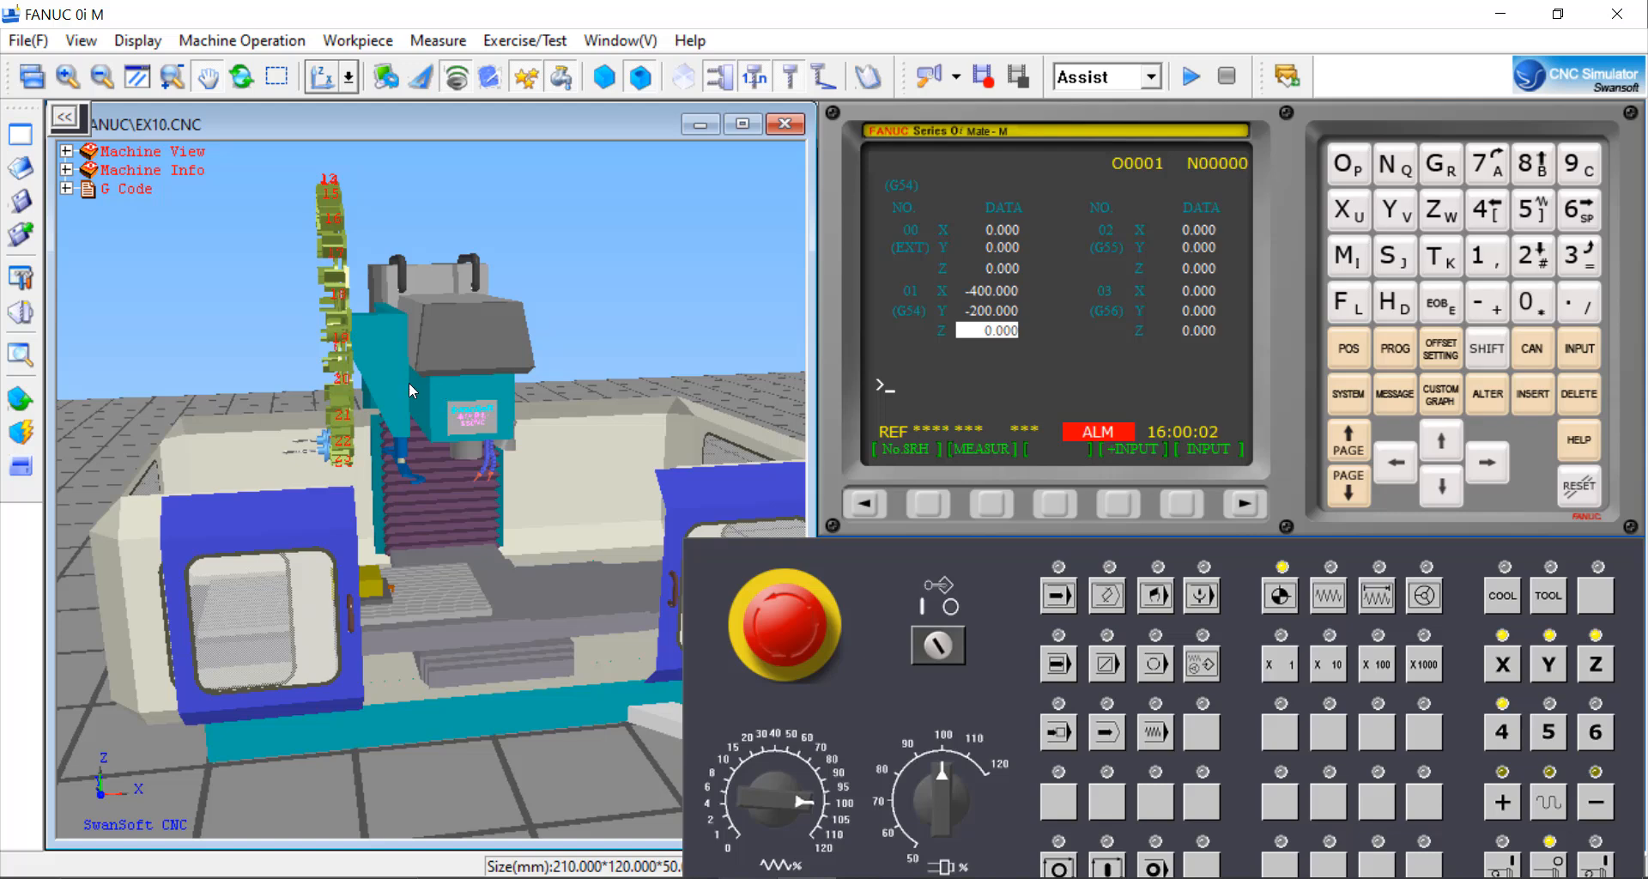
# Inspect the two tools loaded in the magazine up close, along with their positions relative to the changer arm and spindle
pyautogui.scroll(2, 409, 383)
pyautogui.scroll(1, 389, 463)
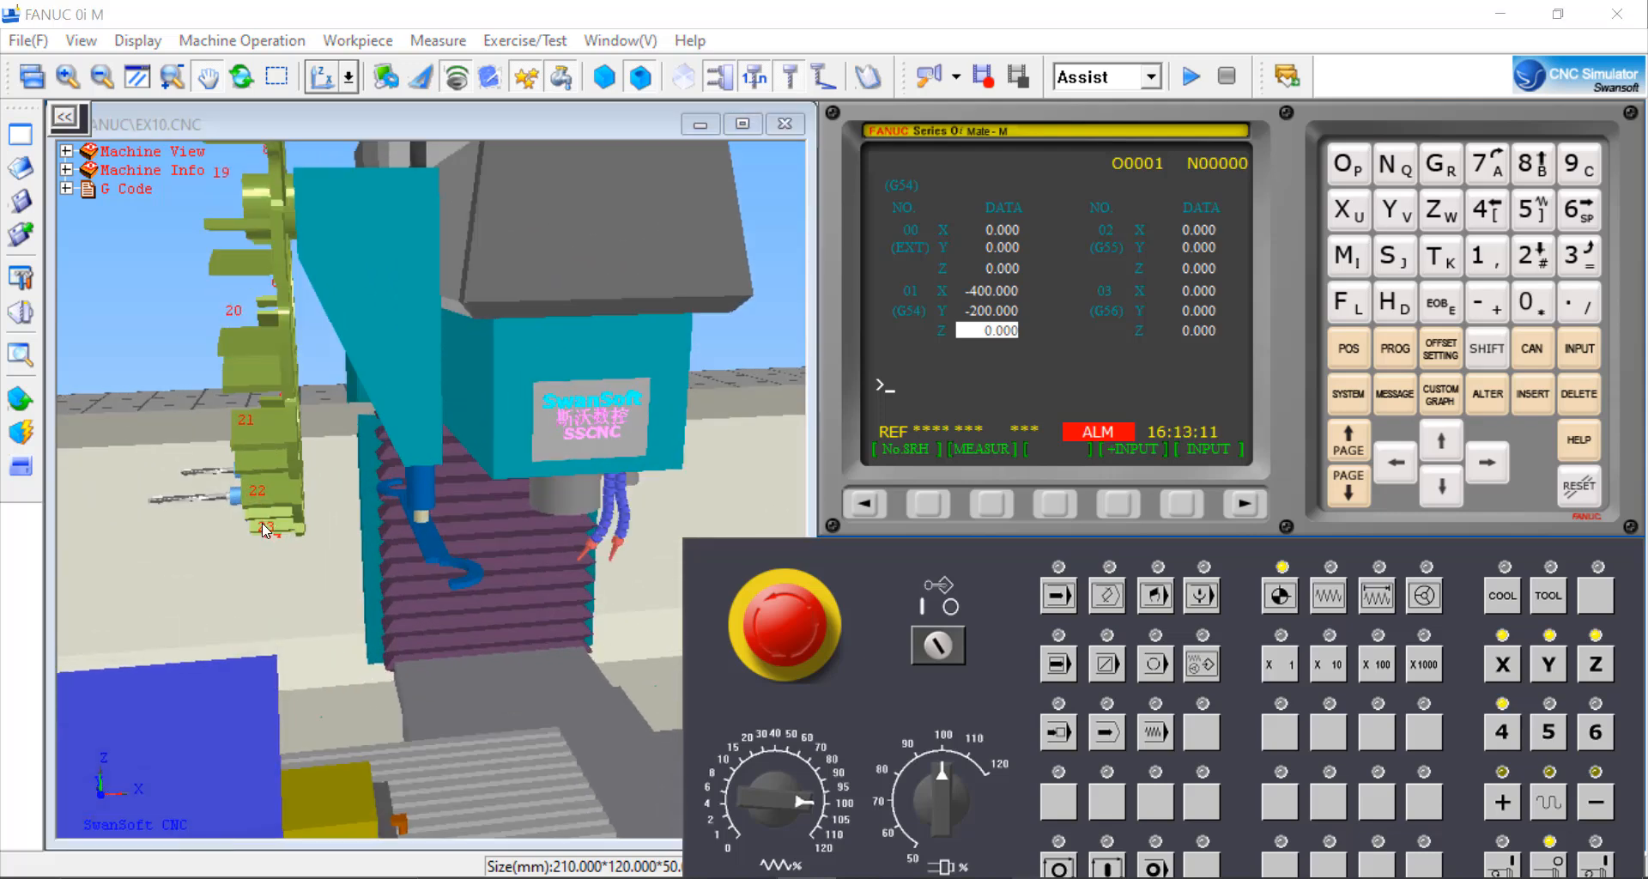
pyautogui.scroll(1, 254, 513)
pyautogui.moveTo(255, 514); pyautogui.dragTo(410, 514, button='middle')
pyautogui.scroll(2, 363, 536)
pyautogui.scroll(-2, 360, 528)
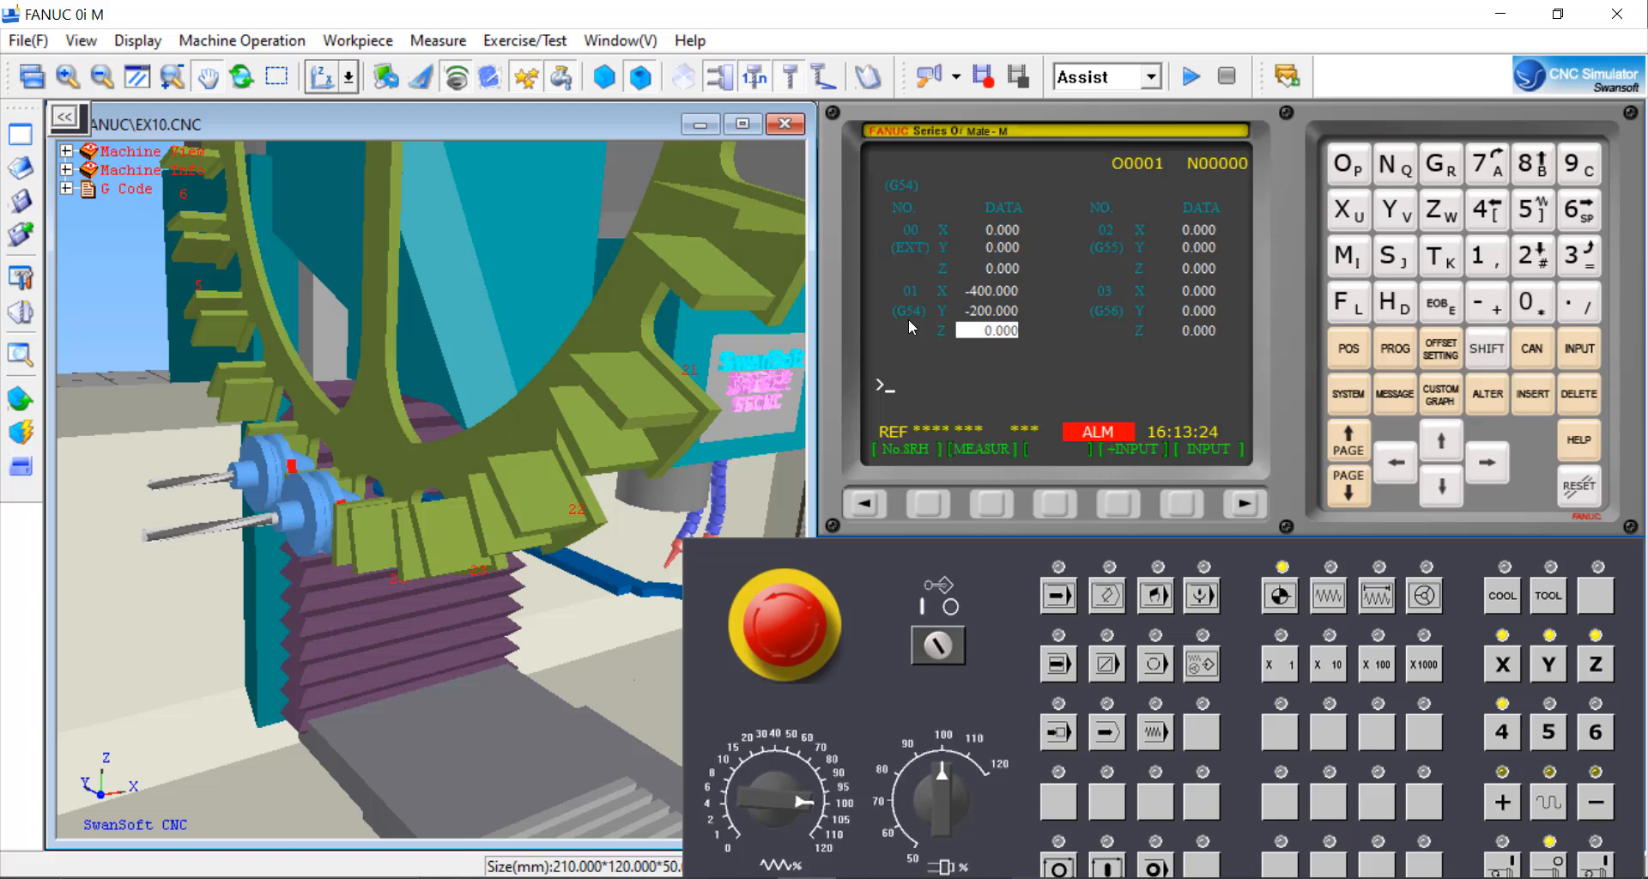
pyautogui.scroll(-3, 378, 371)
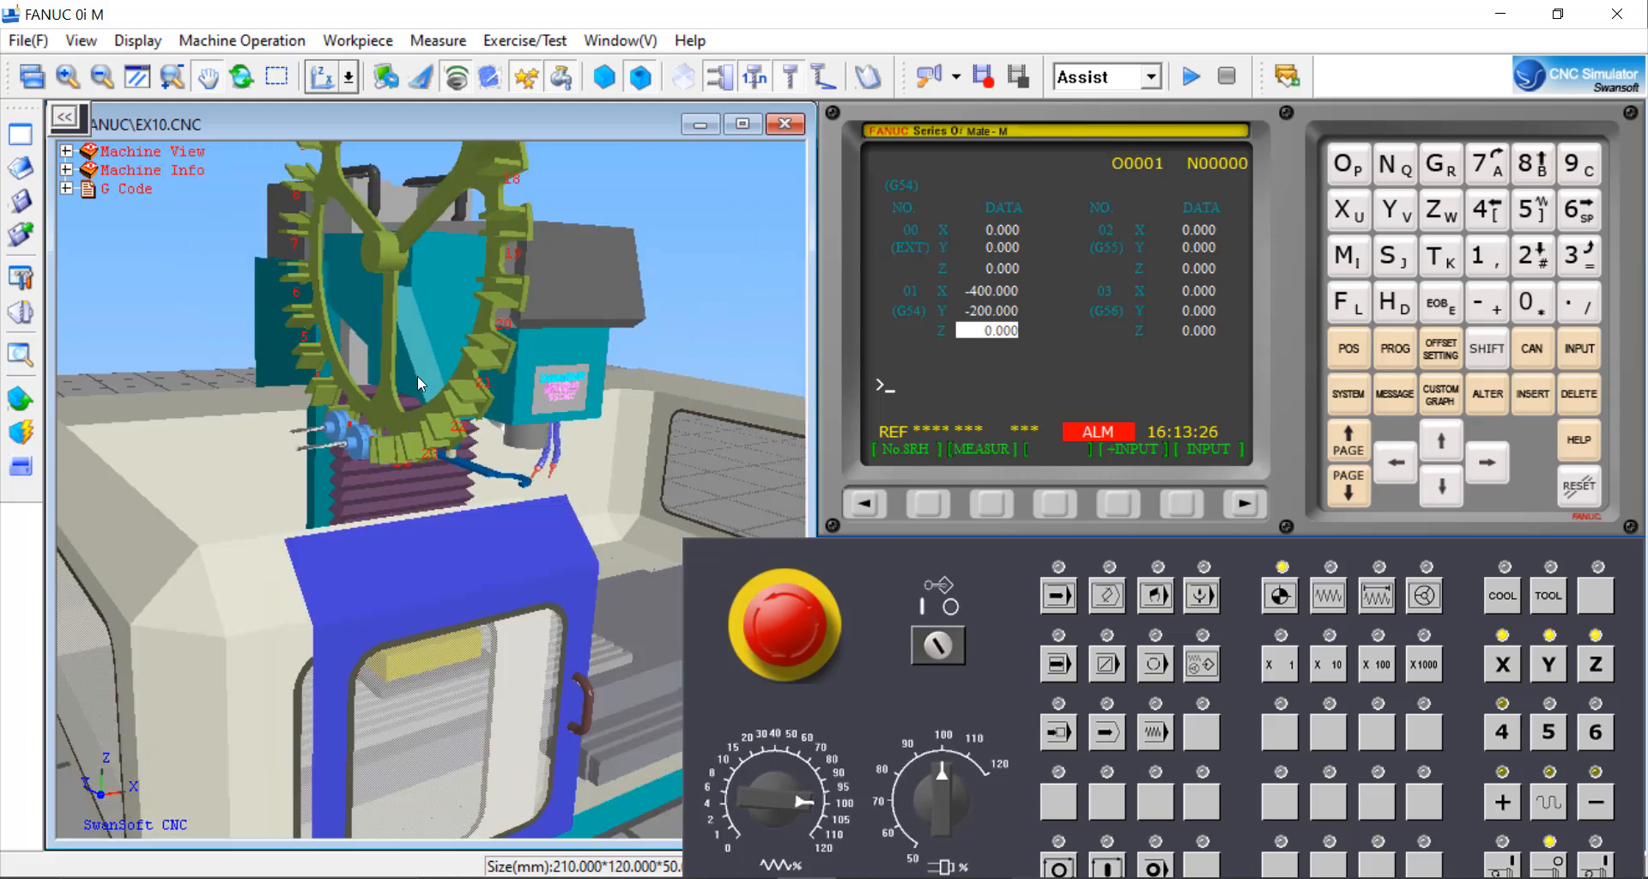
pyautogui.moveTo(417, 376); pyautogui.dragTo(371, 420, button='middle')
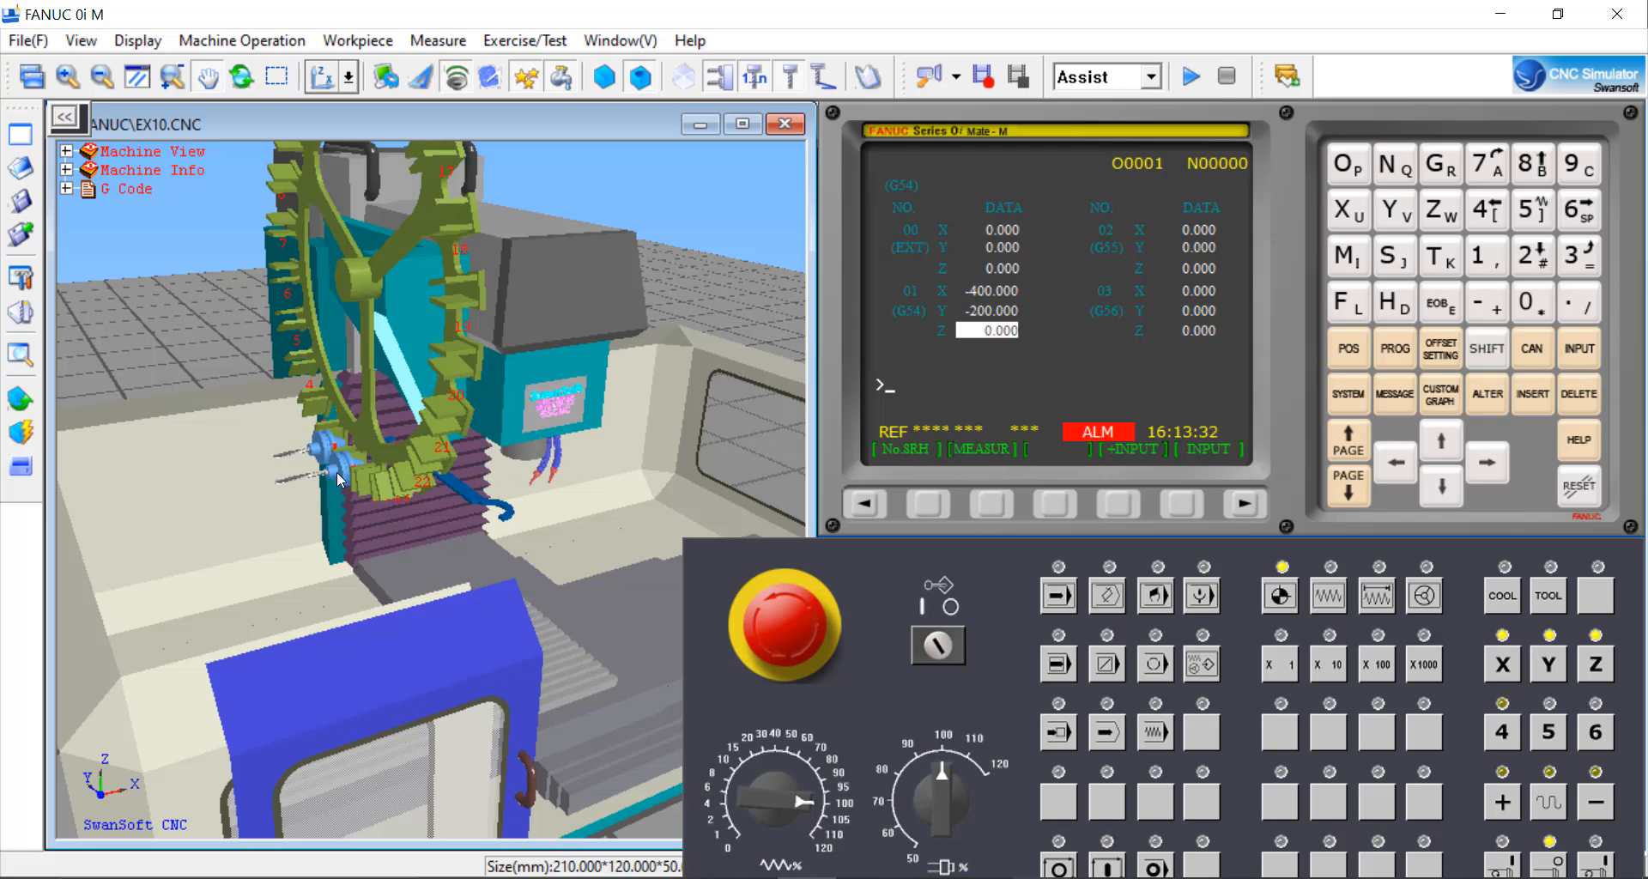
pyautogui.scroll(2, 337, 472)
pyautogui.scroll(2, 337, 472)
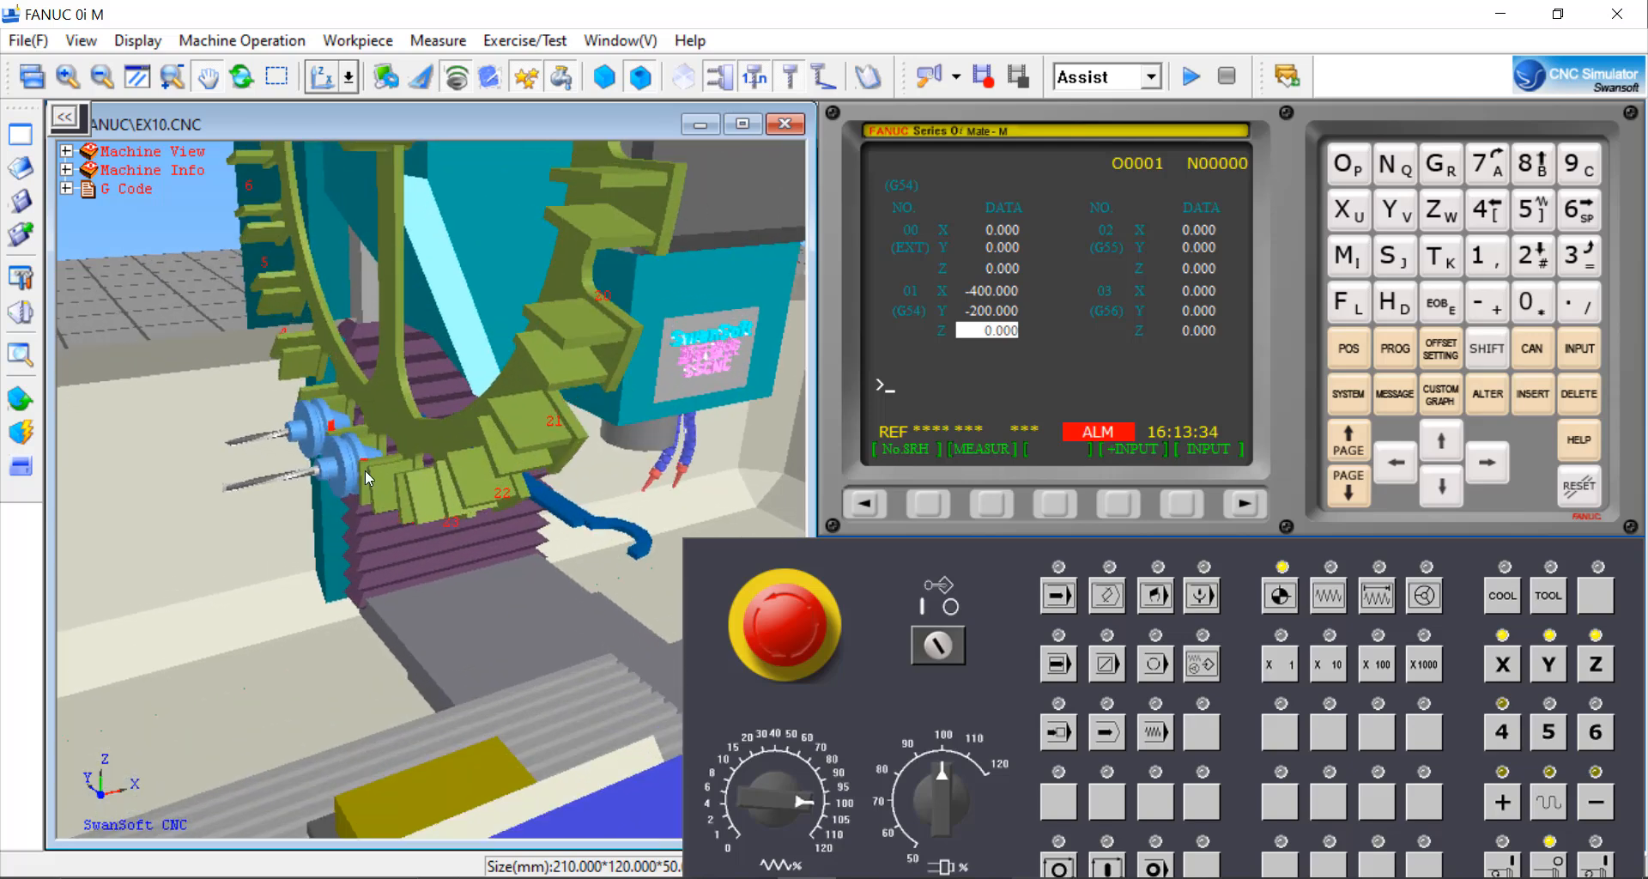
pyautogui.moveTo(363, 471); pyautogui.dragTo(180, 357, button='middle')
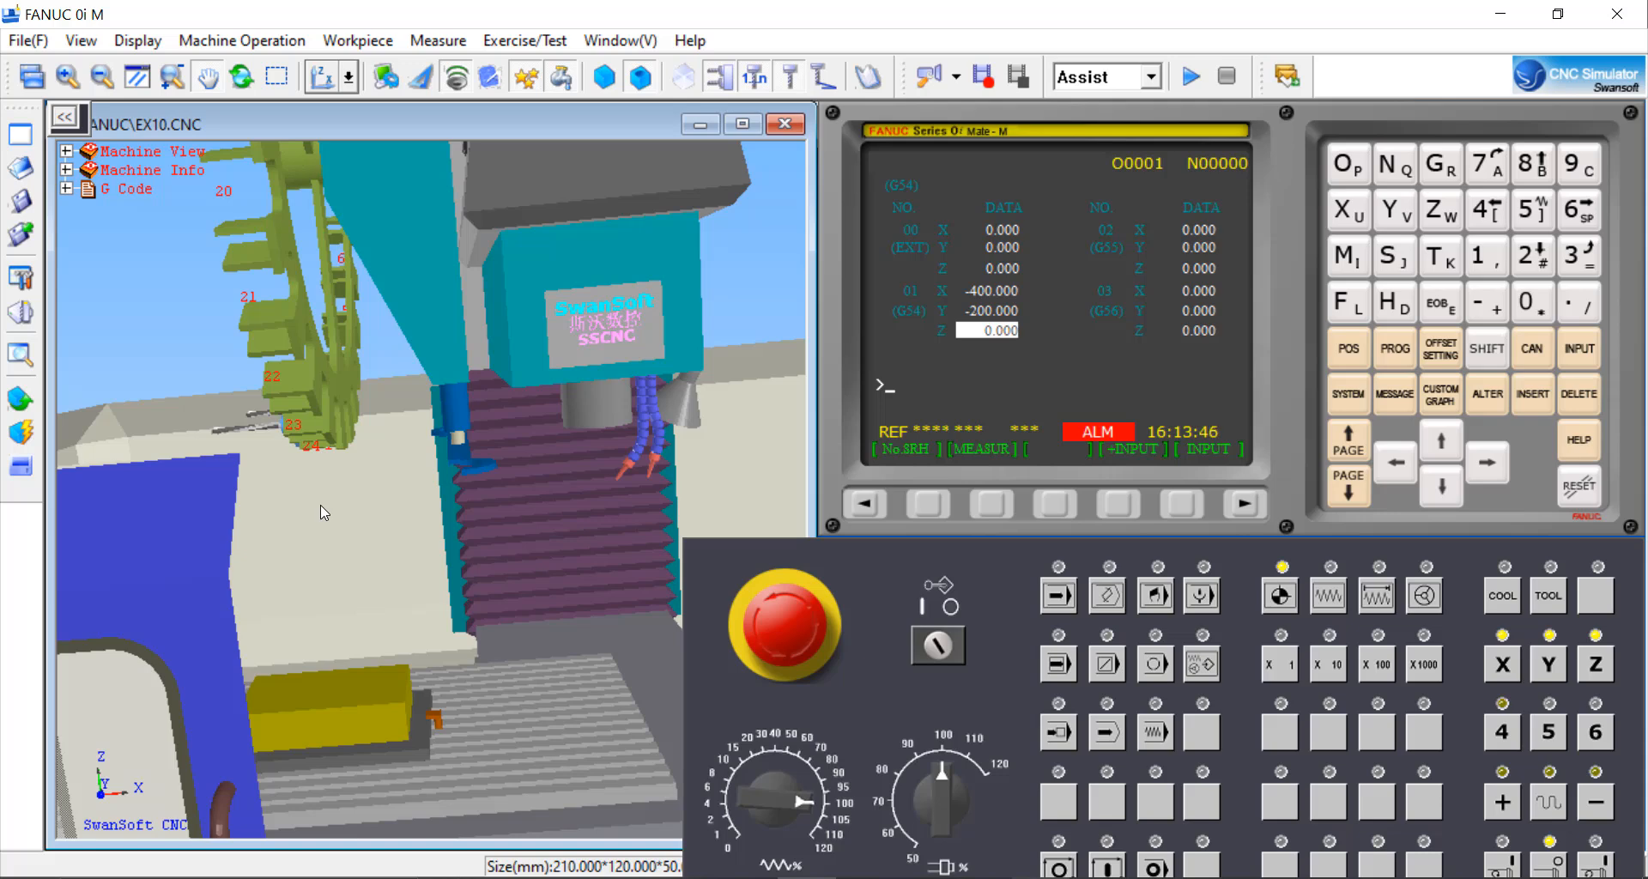
pyautogui.scroll(-4, 553, 450)
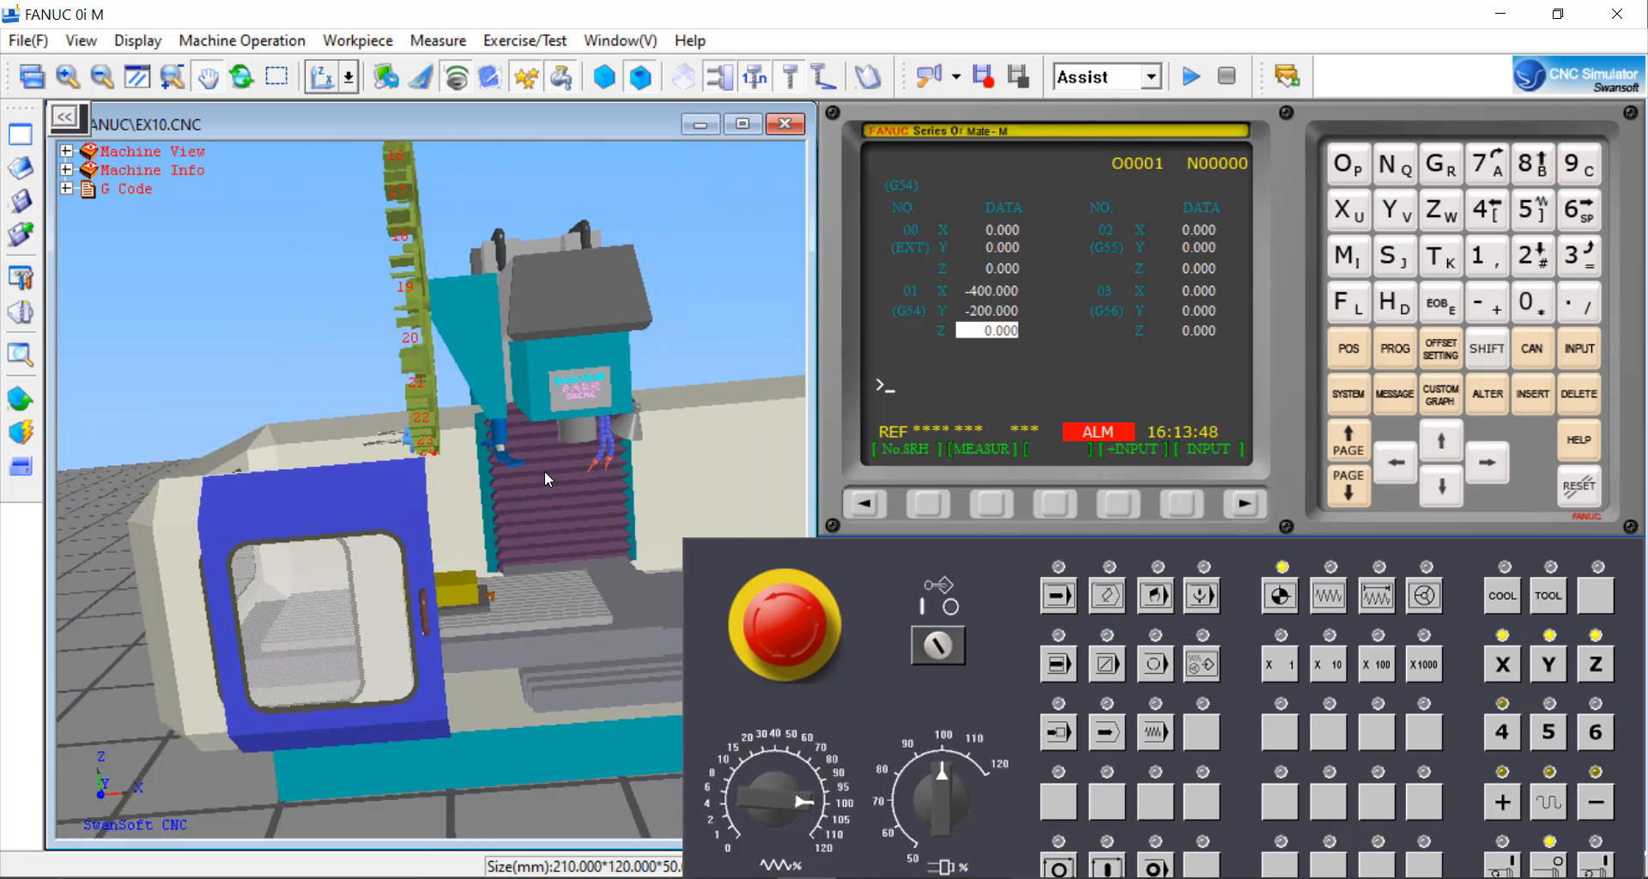
pyautogui.moveTo(545, 471); pyautogui.dragTo(436, 574, button='middle')
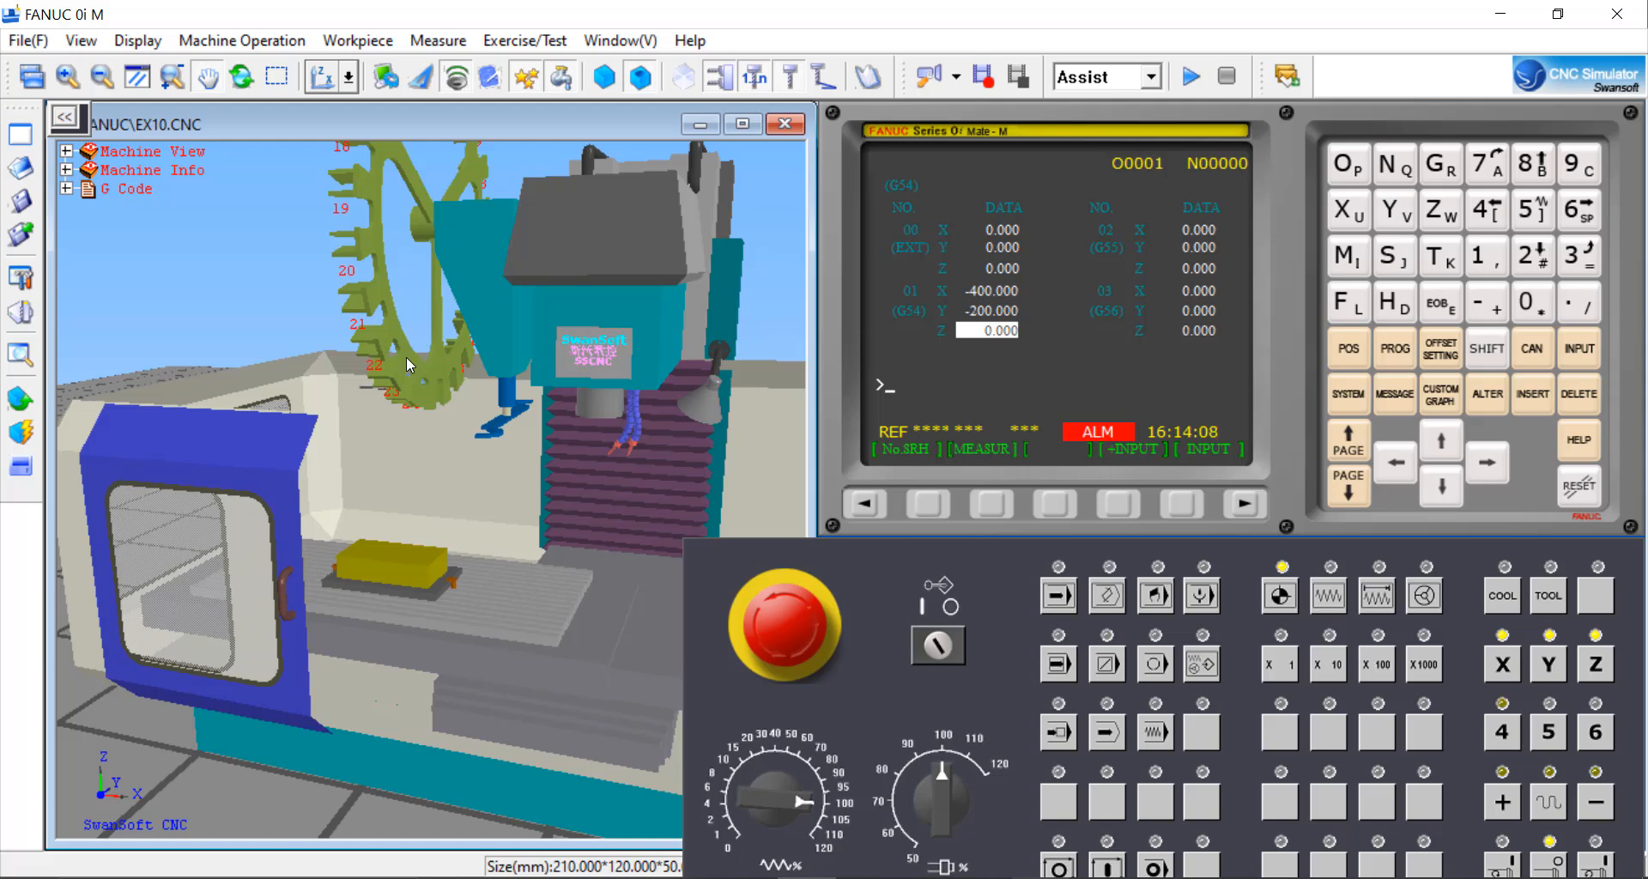
# Switch the control to MDI mode and open the blank MDI program page
pyautogui.click(1156, 595)
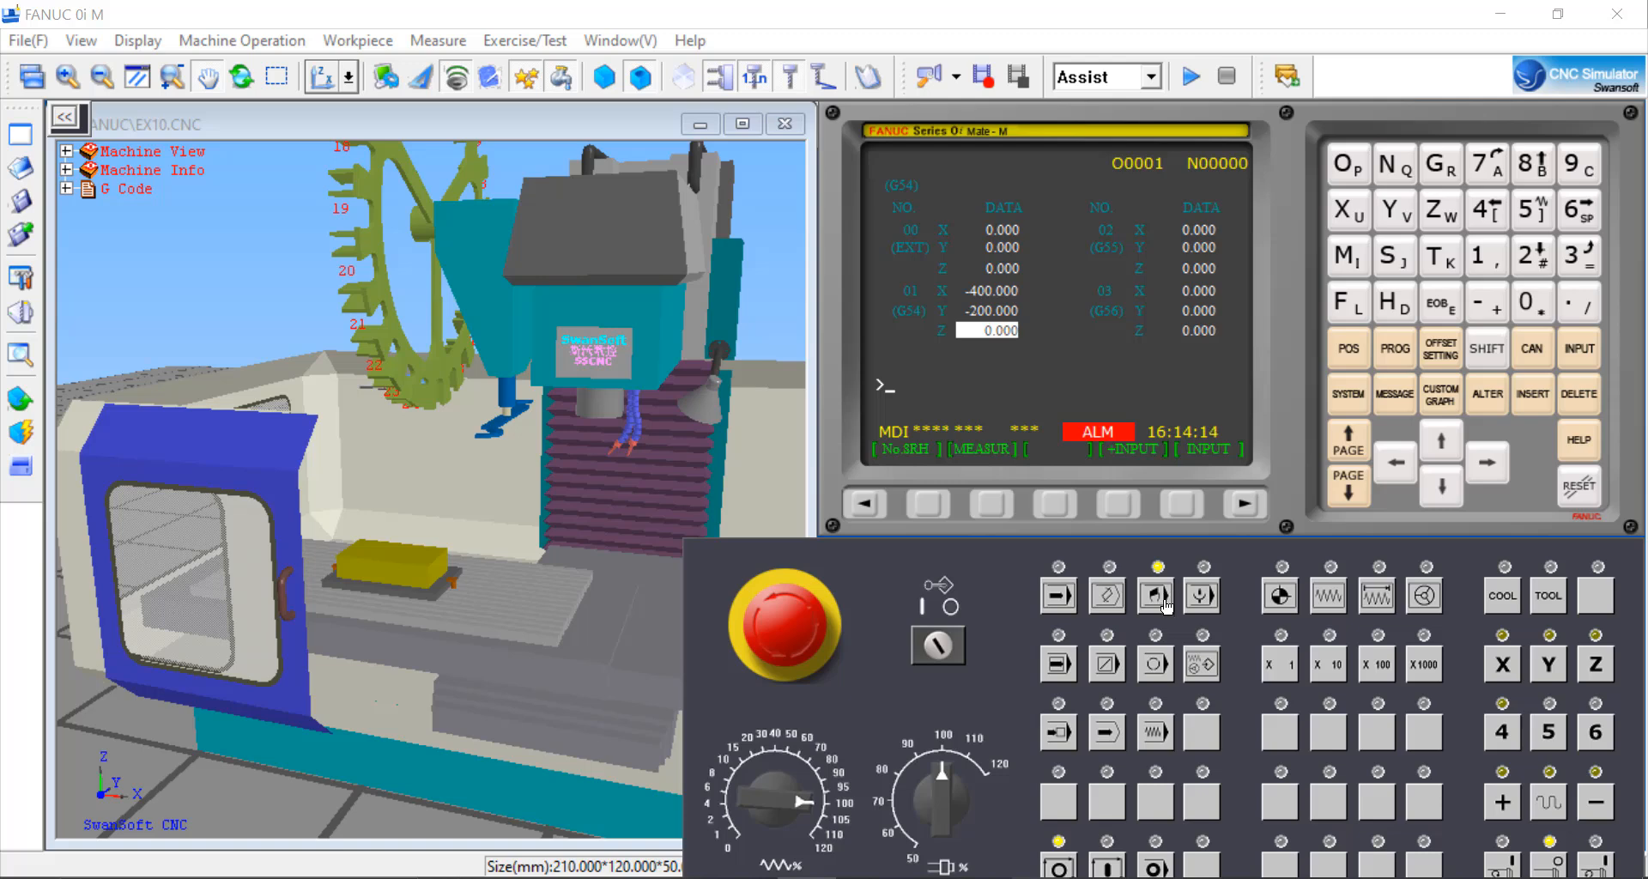
pyautogui.click(1393, 352)
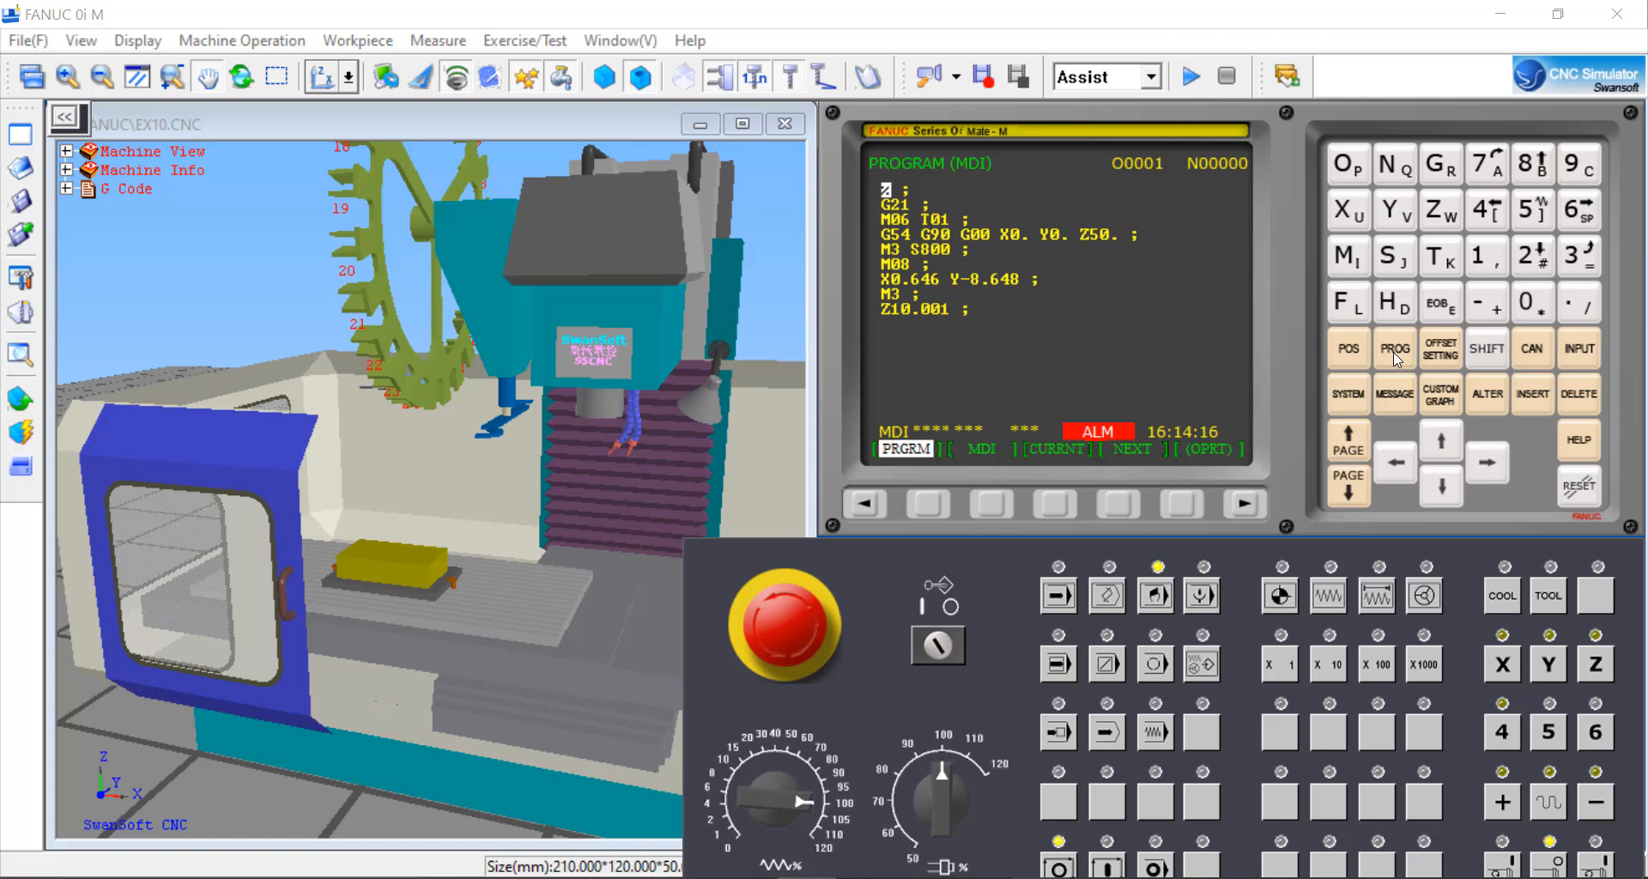
pyautogui.click(993, 504)
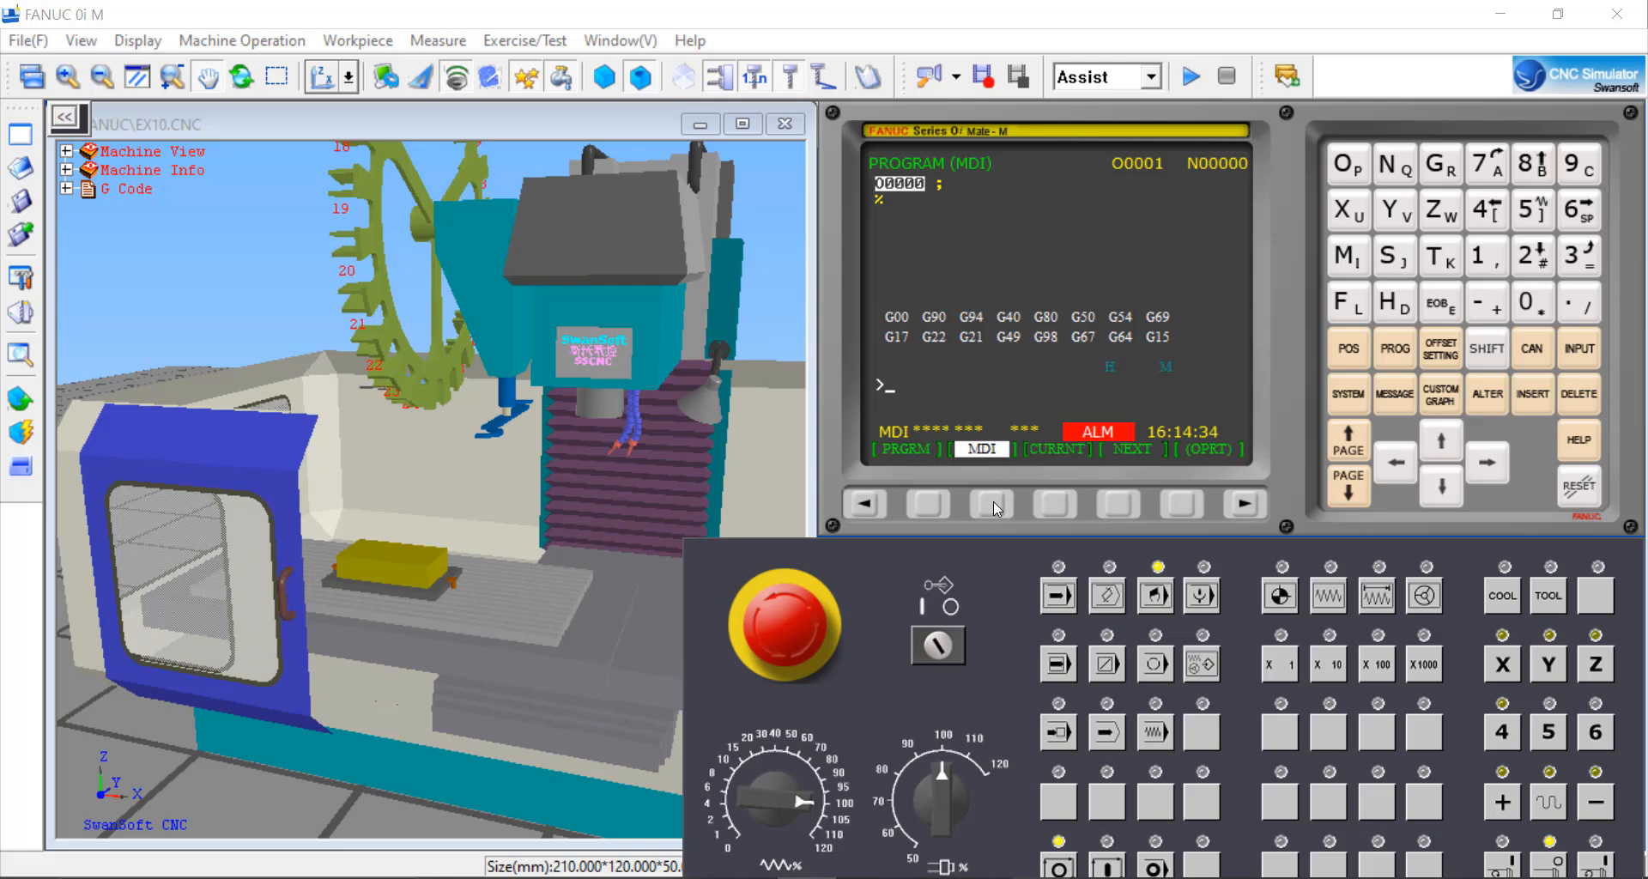
# Insert the tool-change block T01 M6 with an end-of-block directly after O0000 in the MDI program
pyautogui.click(954, 648)
pyautogui.click(1447, 268)
pyautogui.click(1521, 297)
pyautogui.click(1477, 261)
pyautogui.click(1353, 262)
pyautogui.click(1578, 210)
pyautogui.click(1447, 315)
pyautogui.click(1532, 397)
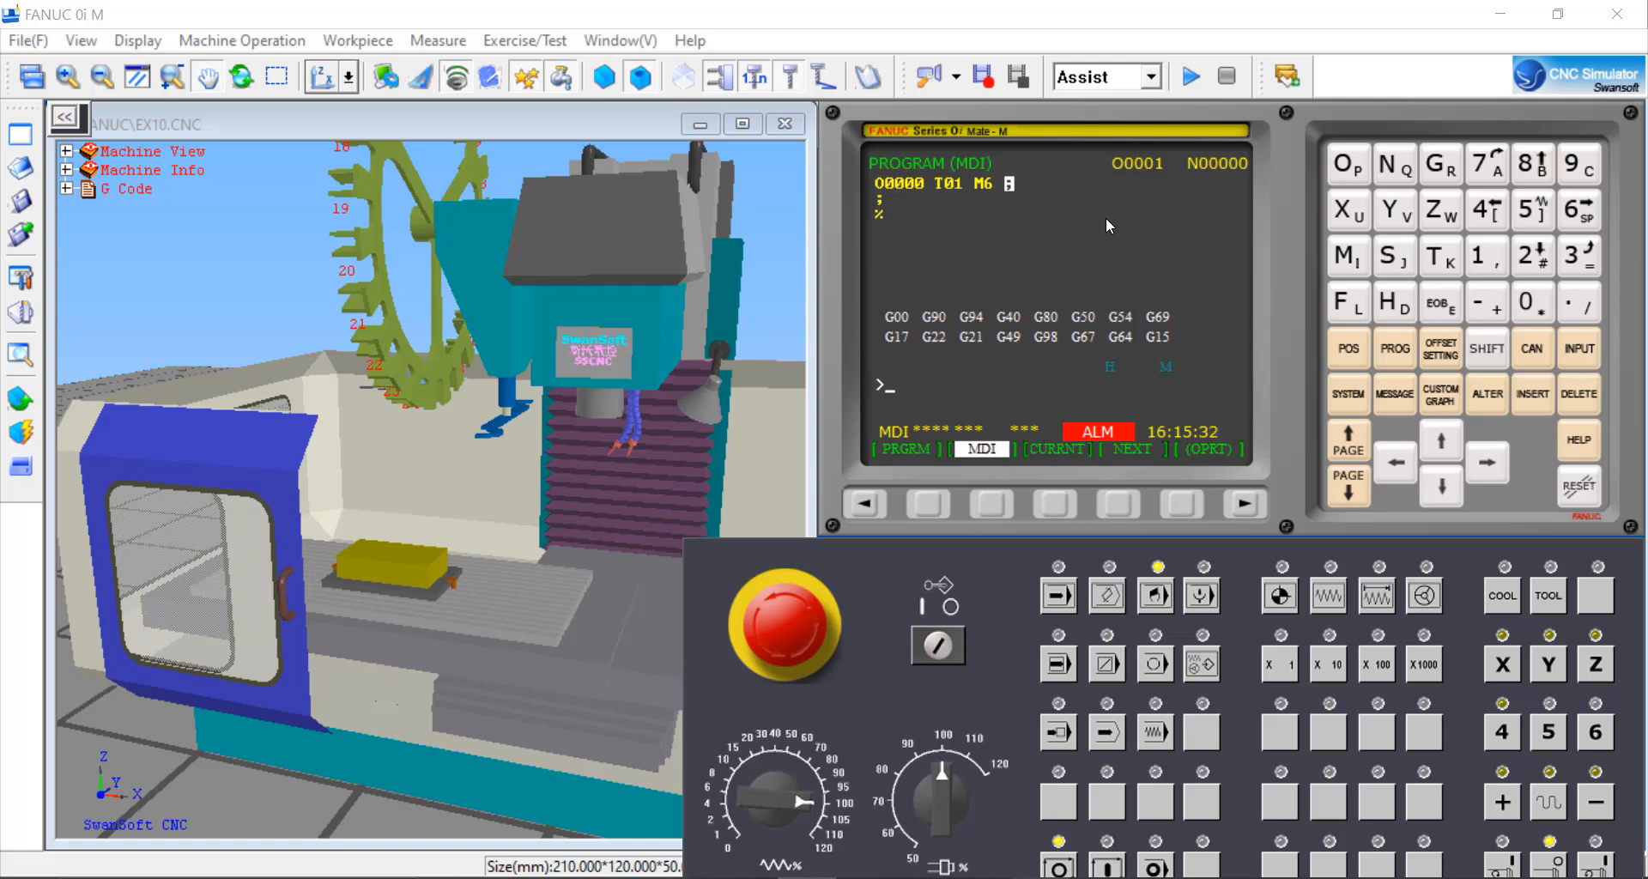
# Delete the T01 M6 block from the MDI program
pyautogui.click(1576, 396)
pyautogui.click(1397, 462)
pyautogui.click(1579, 397)
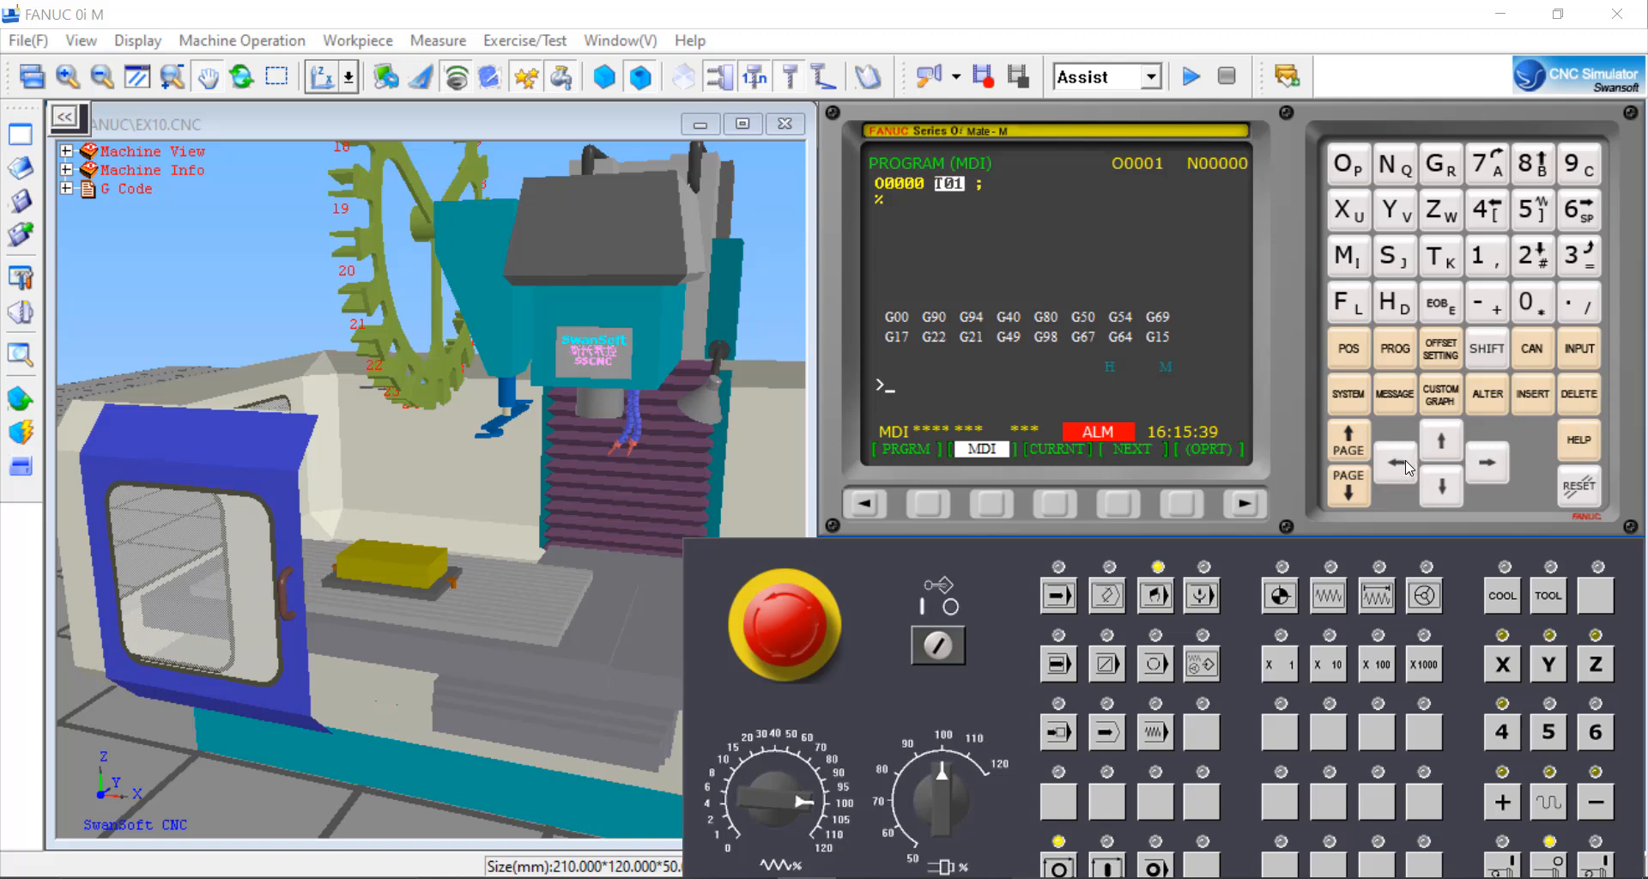
pyautogui.click(1583, 402)
pyautogui.click(1449, 316)
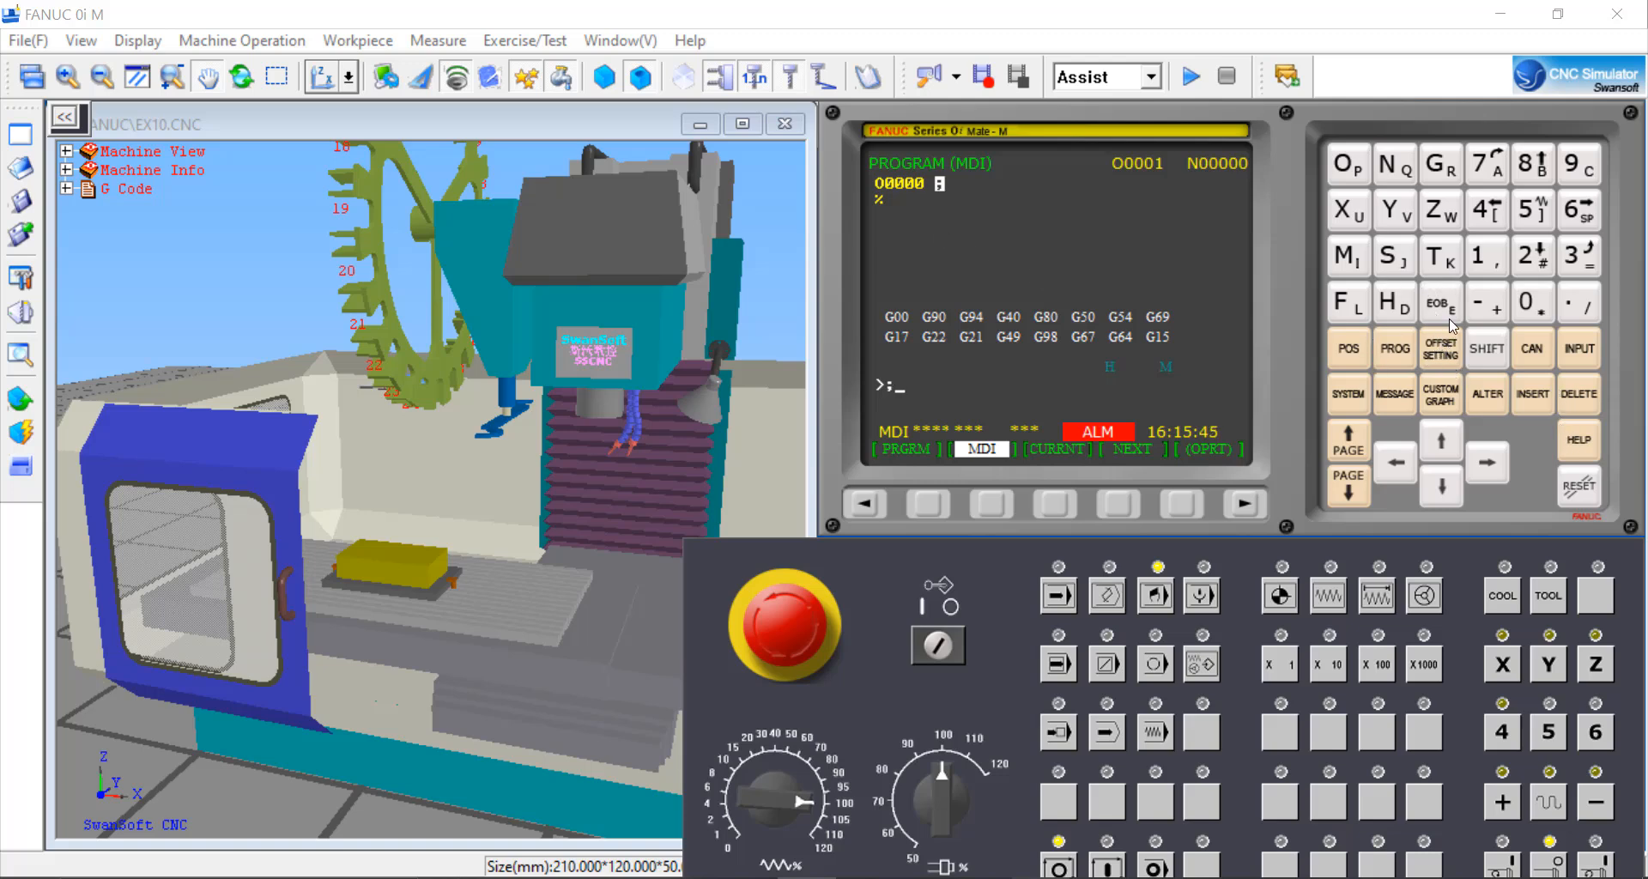
pyautogui.click(1574, 482)
pyautogui.click(1451, 317)
pyautogui.click(1501, 449)
pyautogui.click(1435, 319)
pyautogui.click(1572, 486)
pyautogui.click(1487, 462)
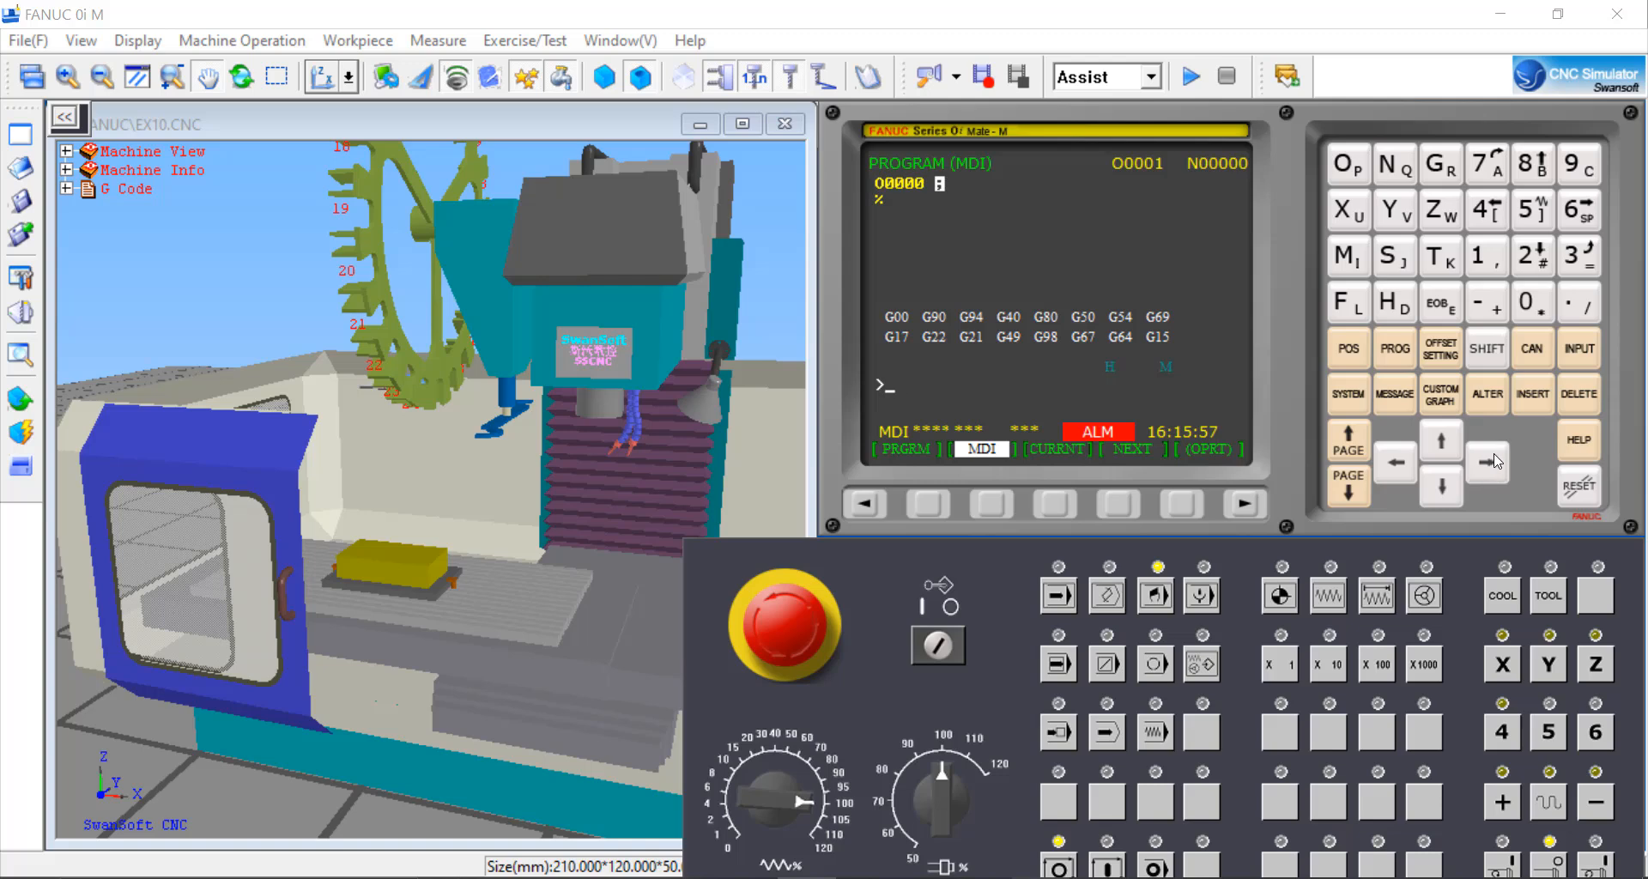
# Insert the block T01 M6 with an end-of-block on its own line below O0000 in the MDI program
pyautogui.click(1439, 265)
pyautogui.click(1527, 302)
pyautogui.click(1473, 257)
pyautogui.click(1364, 262)
pyautogui.click(1579, 209)
pyautogui.click(1440, 303)
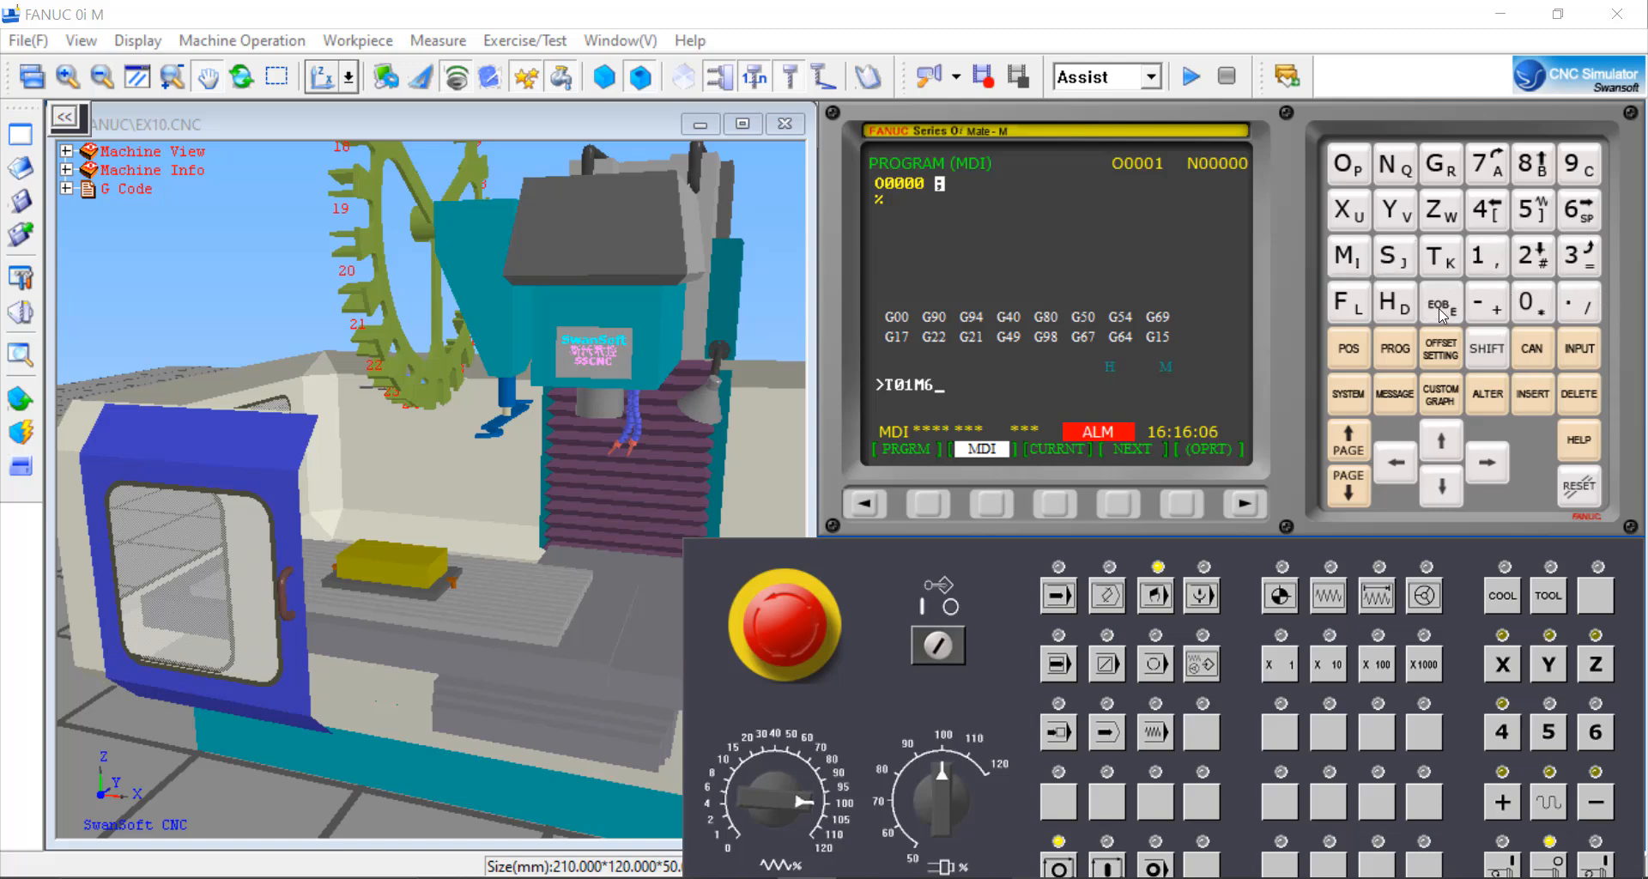
pyautogui.click(1533, 393)
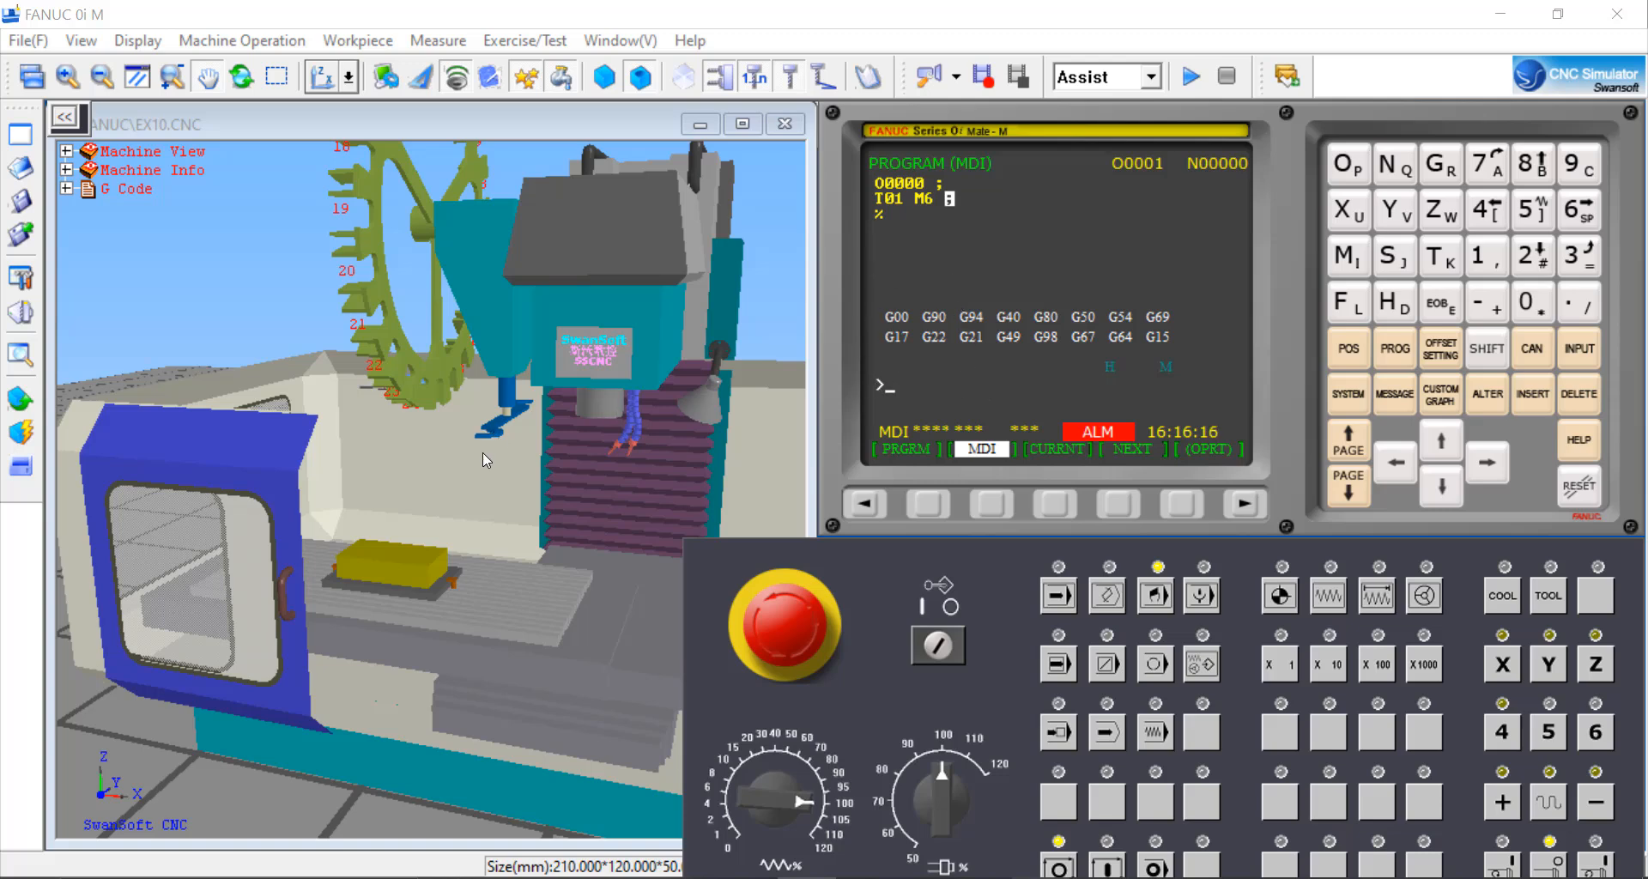
# Run the MDI program to execute the tool 1 change, with the magazine, changer arm and spindle in view
pyautogui.moveTo(483, 452); pyautogui.dragTo(630, 490, button='middle')
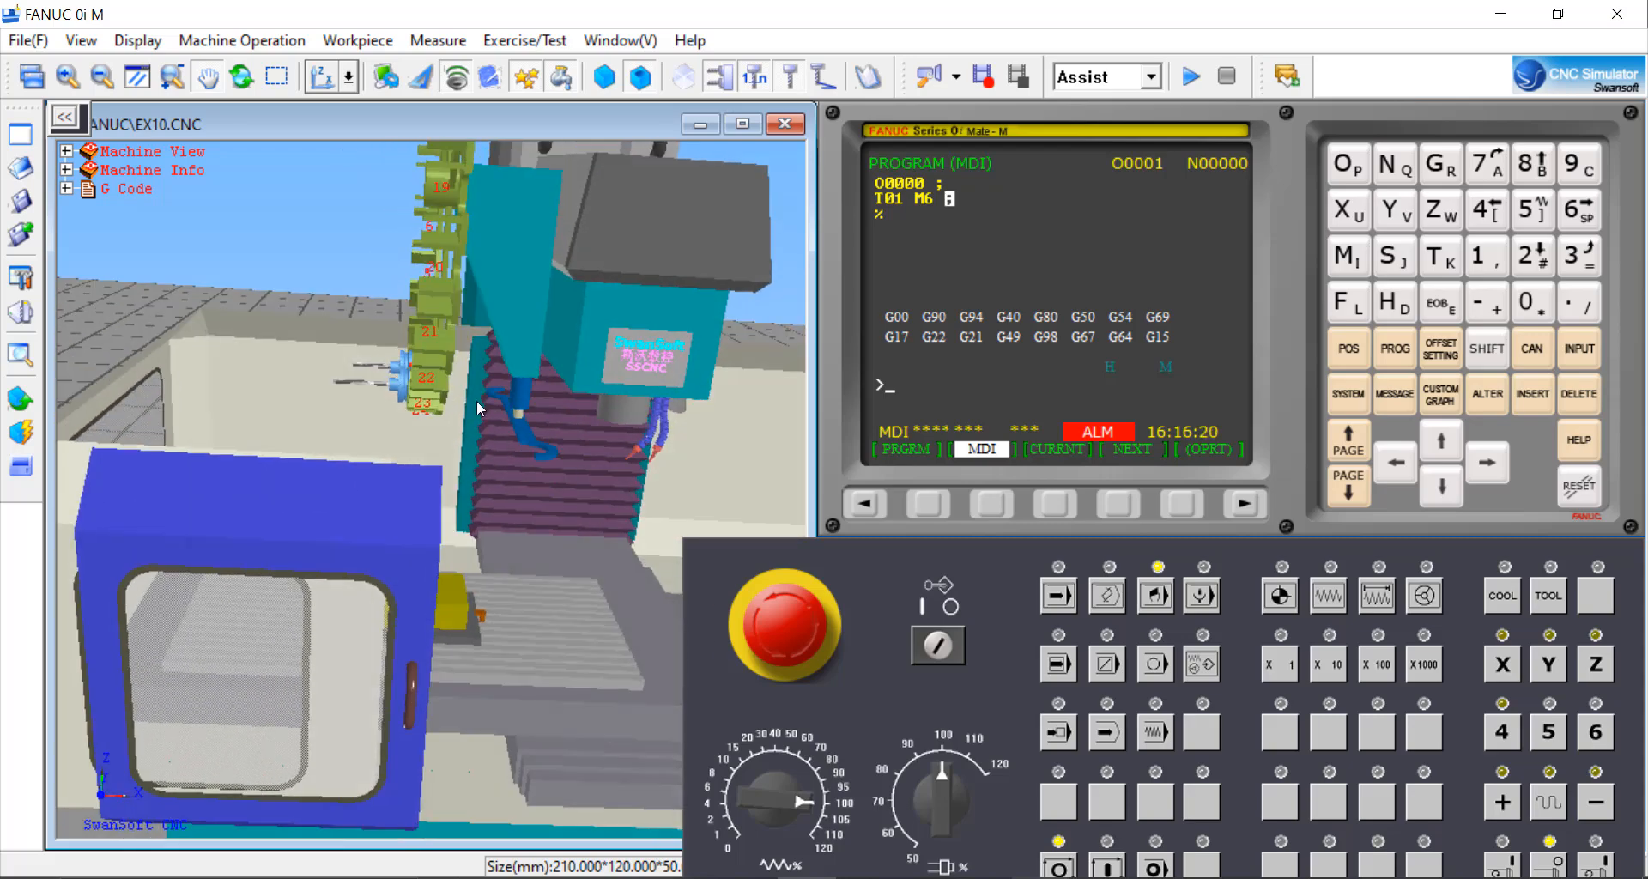
pyautogui.moveTo(632, 434); pyautogui.dragTo(456, 463, button='middle')
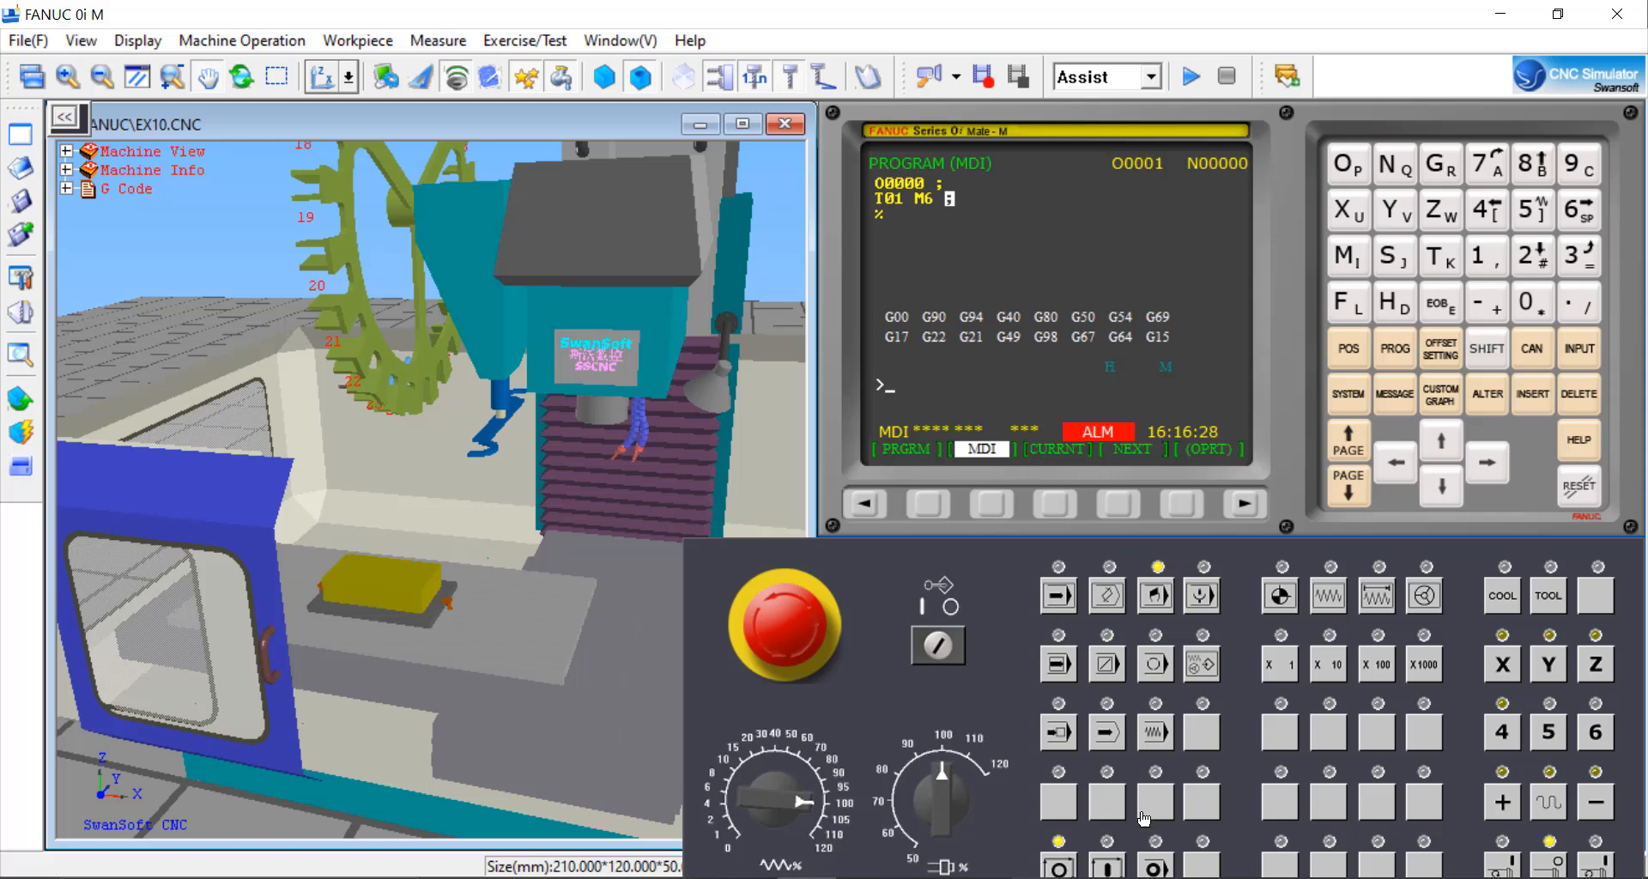
pyautogui.click(1065, 869)
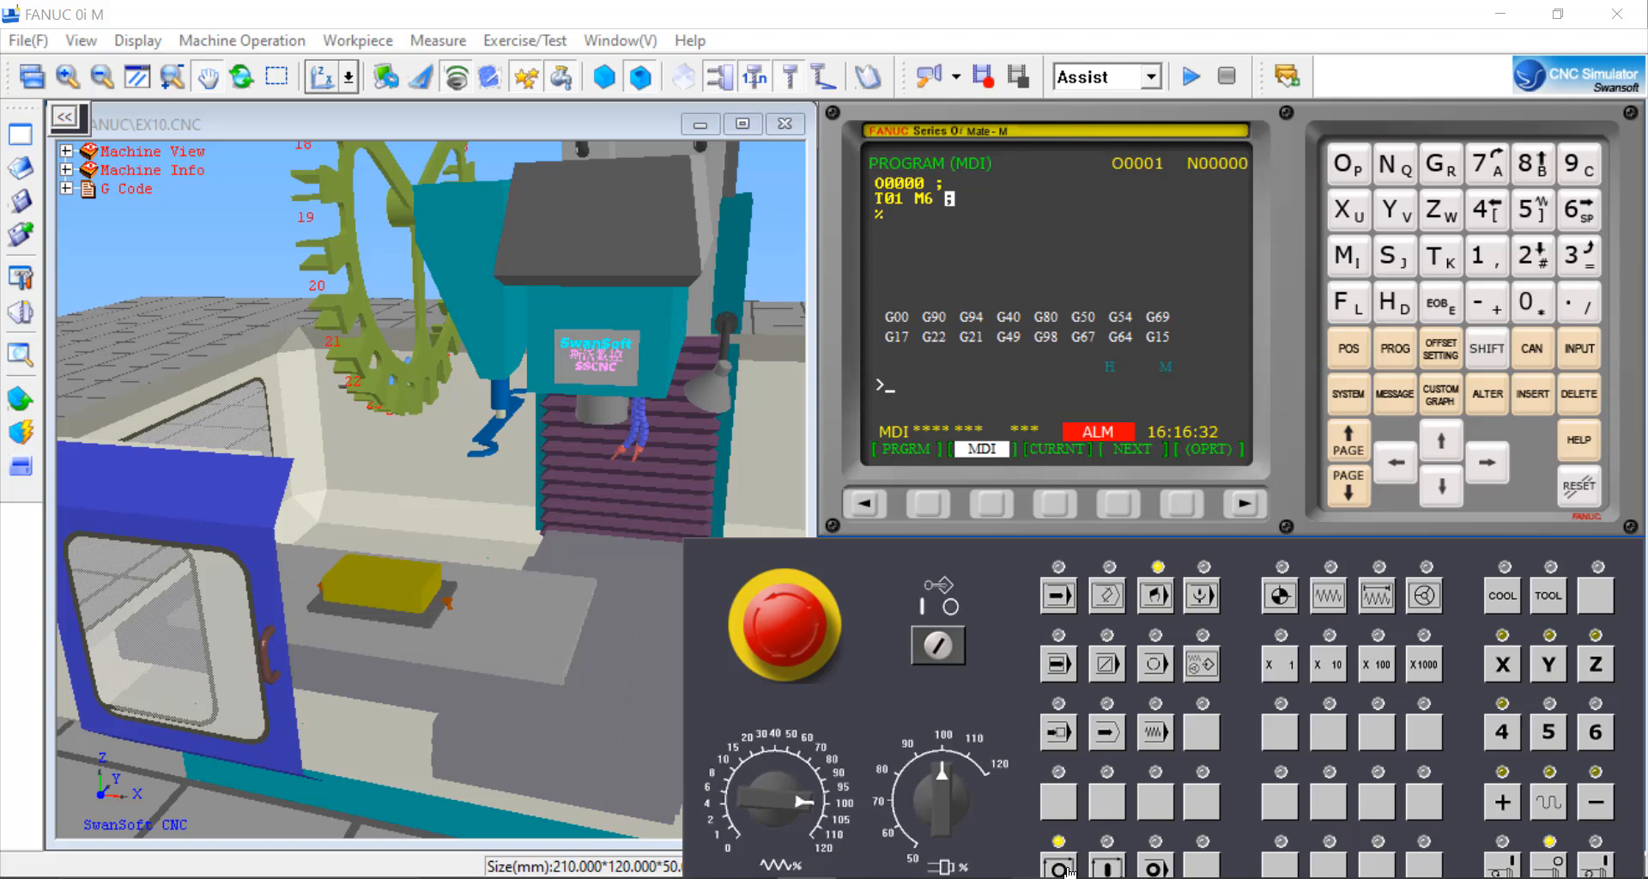
pyautogui.click(1108, 869)
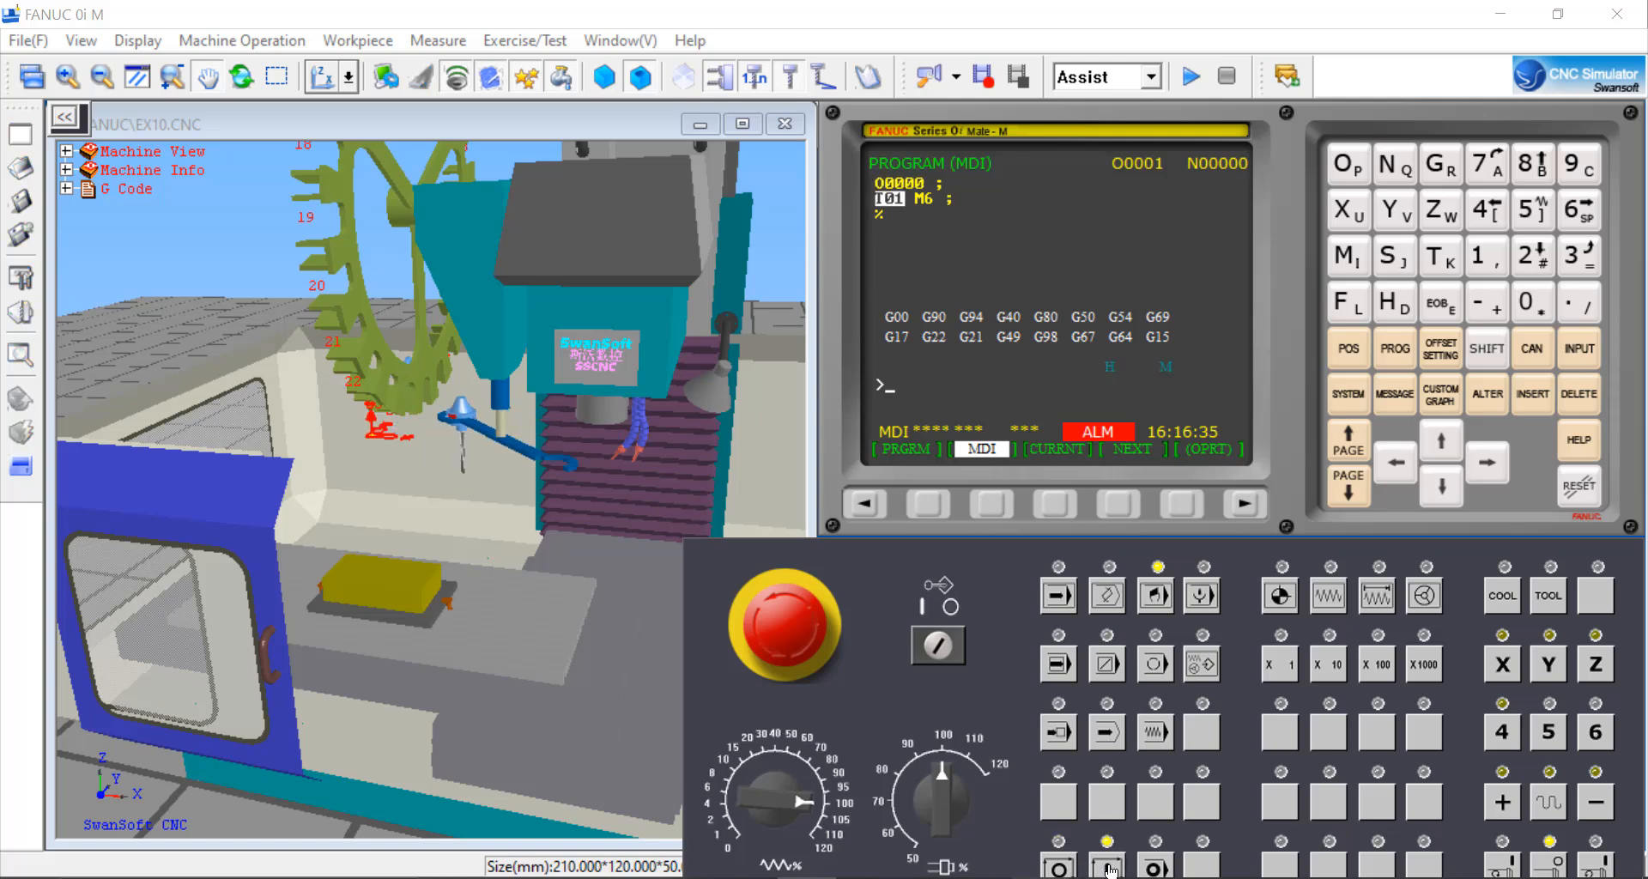